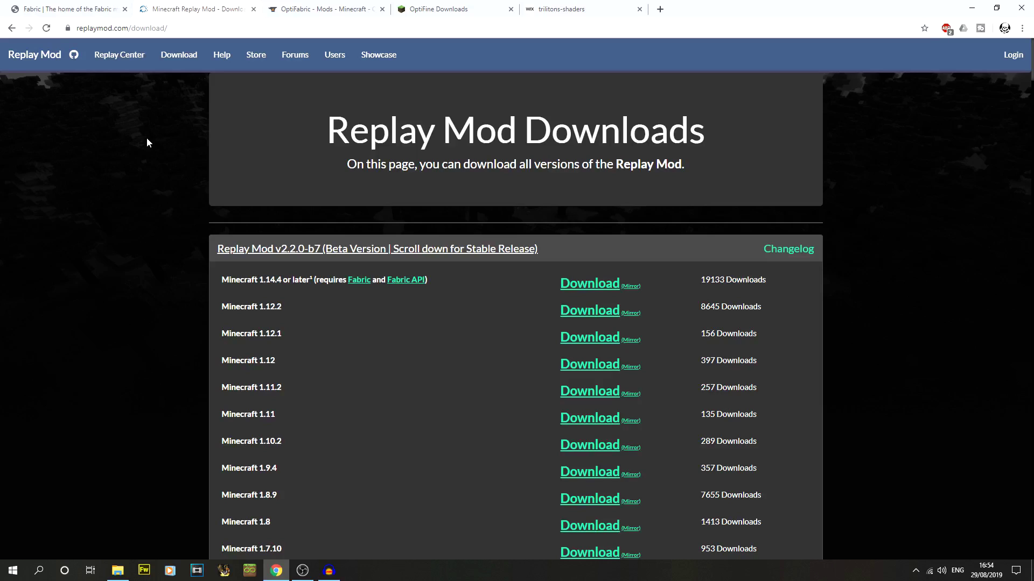
# Step: Look through the Replay Mod, OptiFabric, OptiFine and Triliton's shaders tabs, ending on the Fabric home page
pyautogui.click(114, 8)
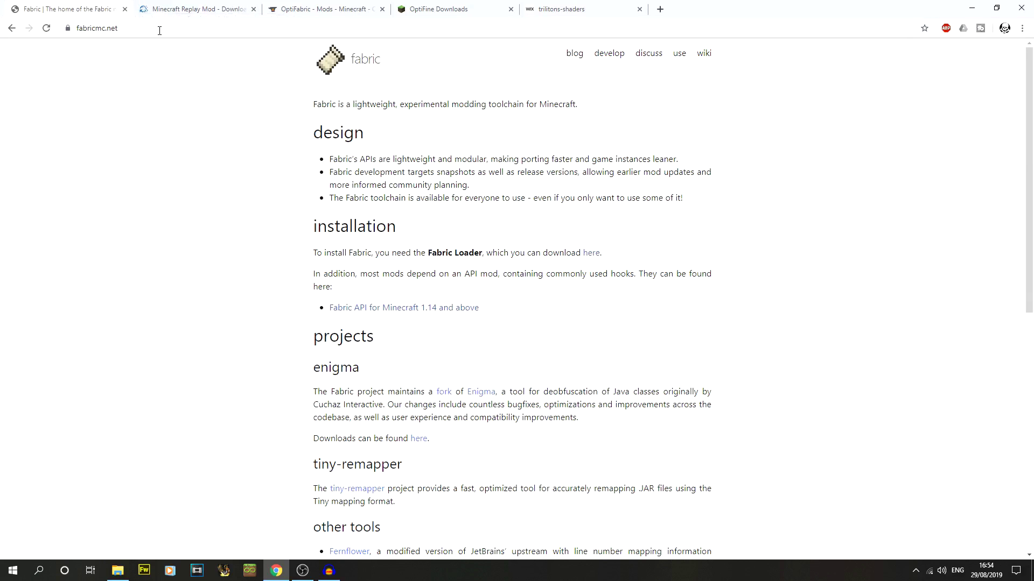
pyautogui.click(168, 6)
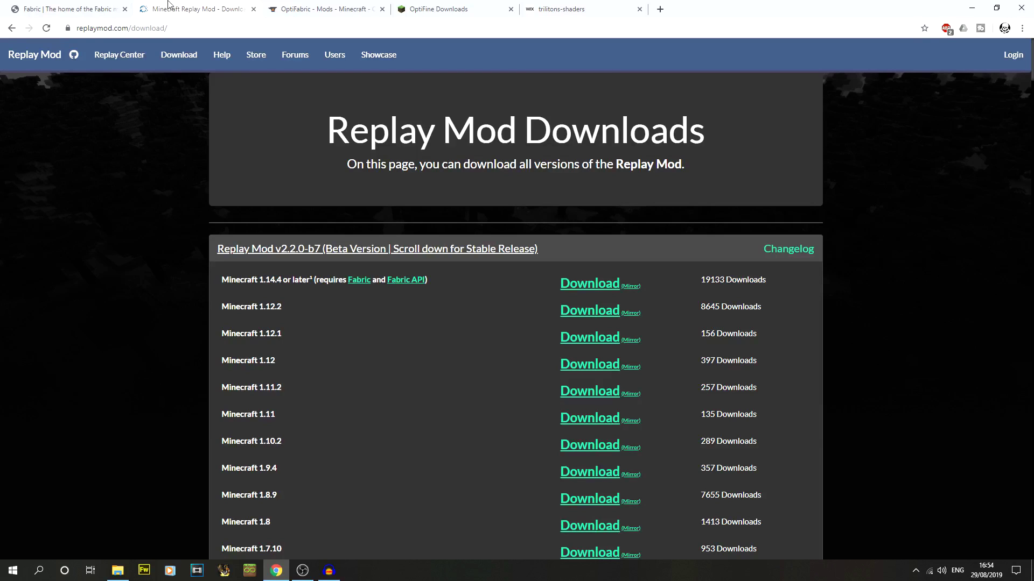
pyautogui.click(318, 13)
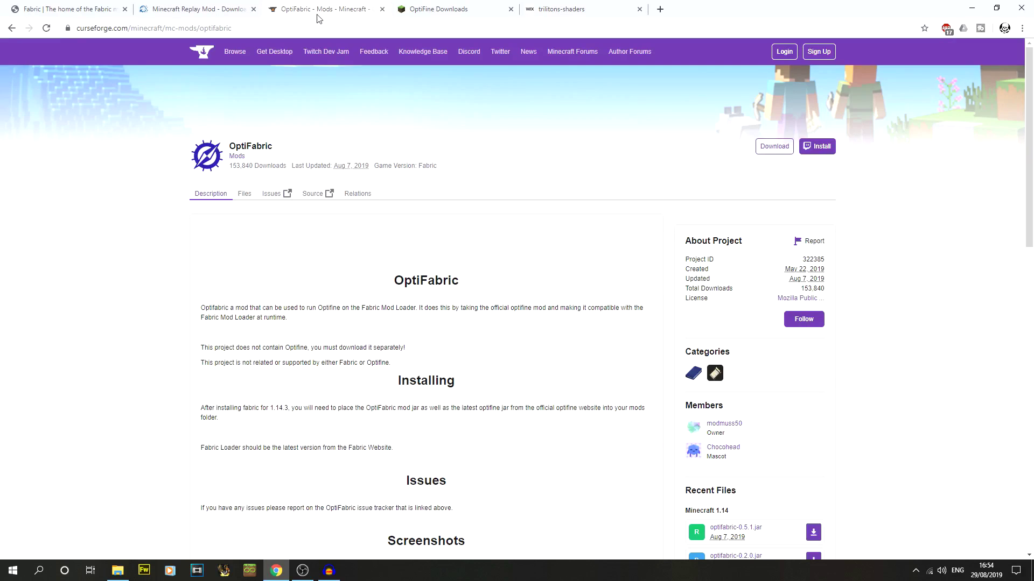
pyautogui.click(129, 30)
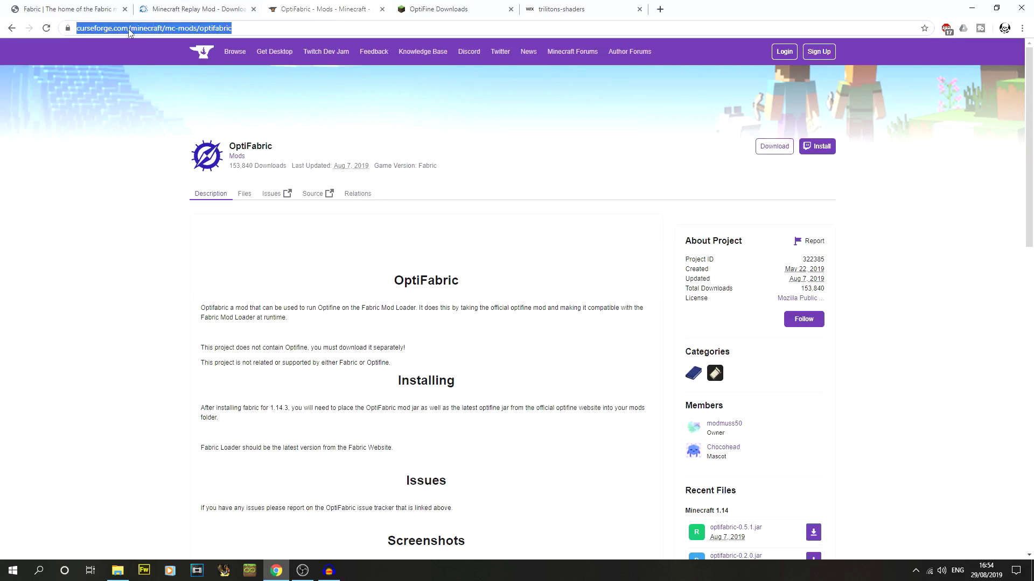
pyautogui.click(453, 9)
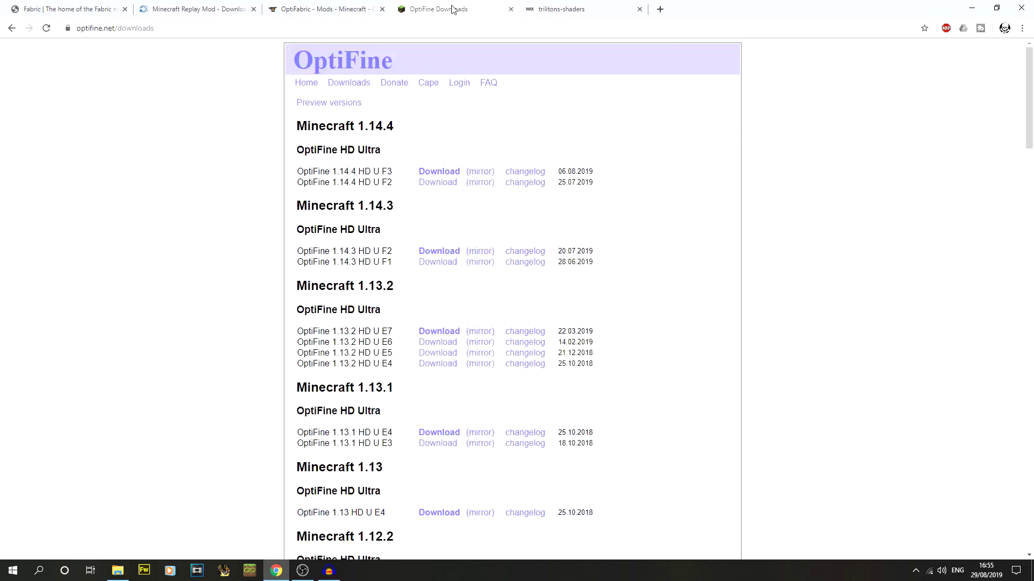
pyautogui.click(556, 11)
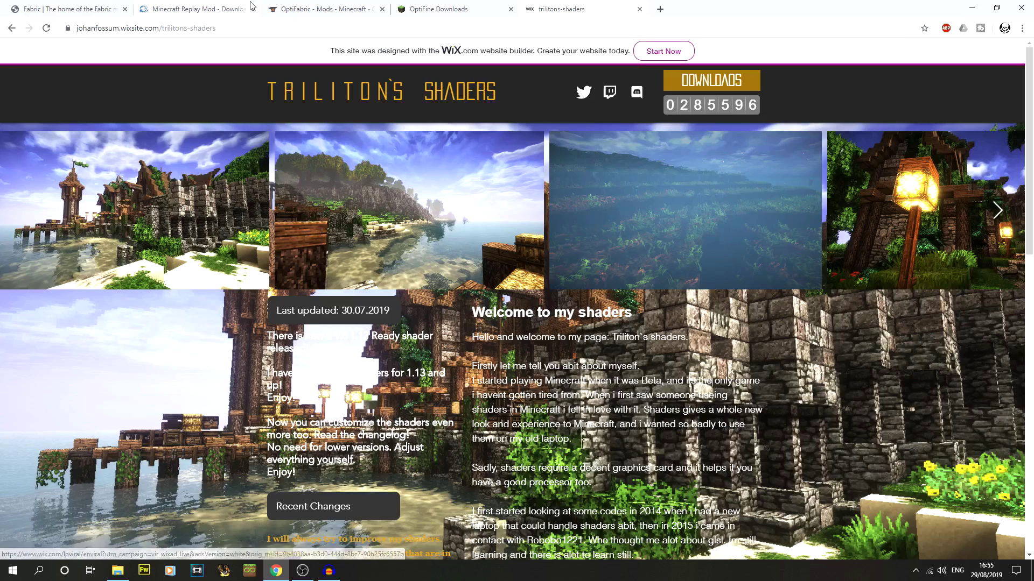
pyautogui.click(54, 10)
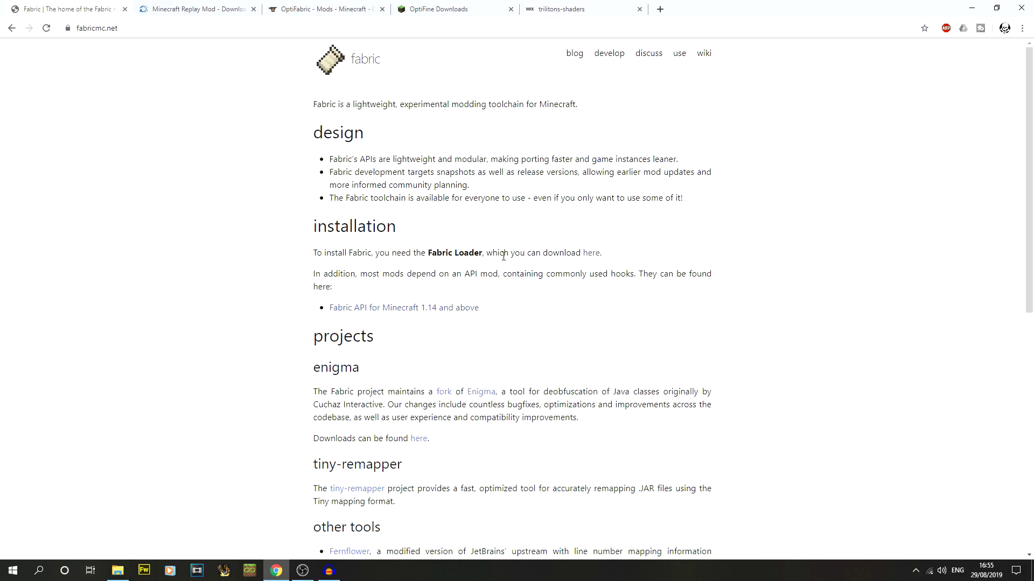
# Step: Download the Windows .EXE Fabric installer, version 0.5.0.34, from the Vanilla installer page
pyautogui.click(592, 254)
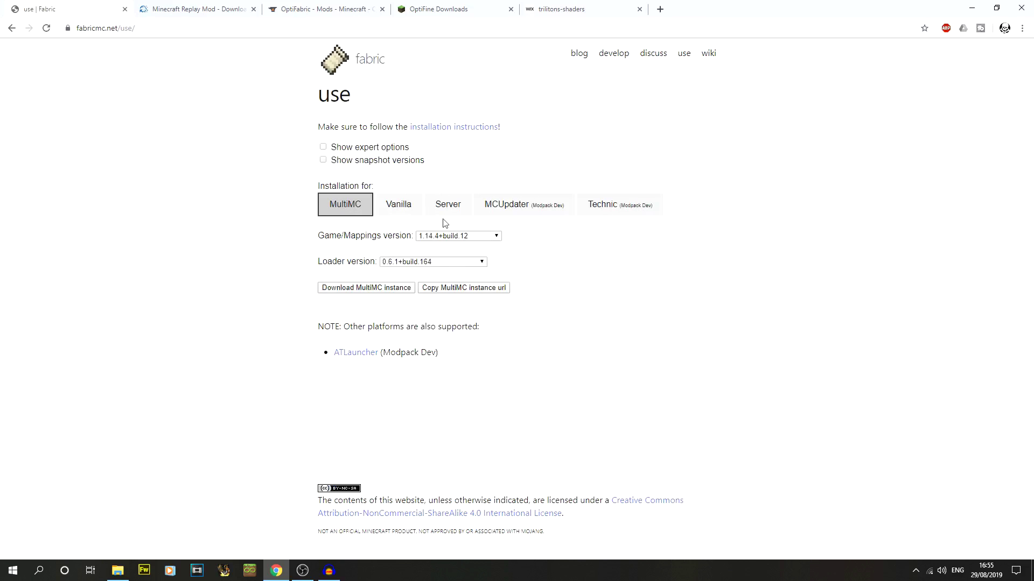
pyautogui.click(405, 208)
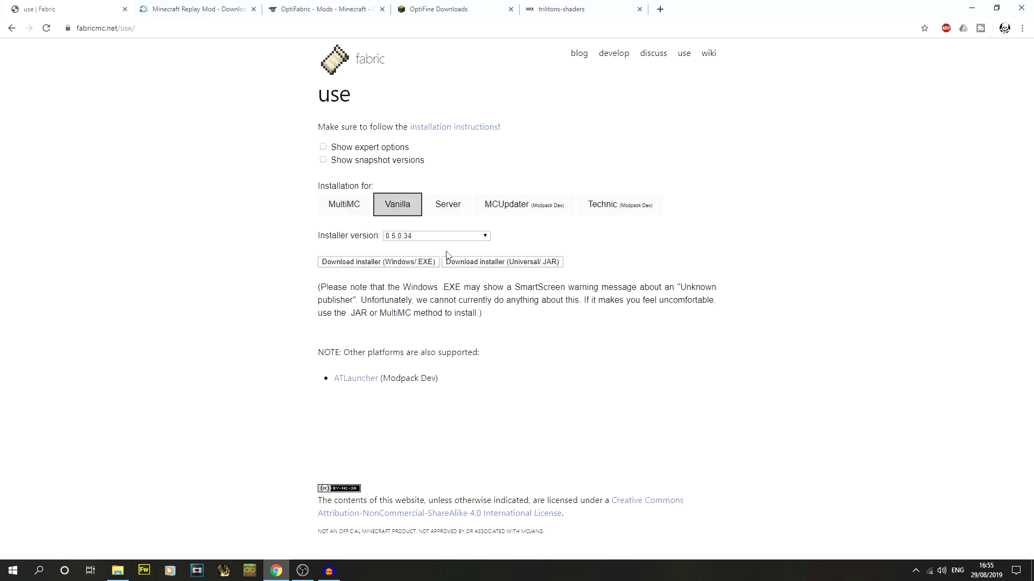
pyautogui.click(451, 235)
pyautogui.click(452, 236)
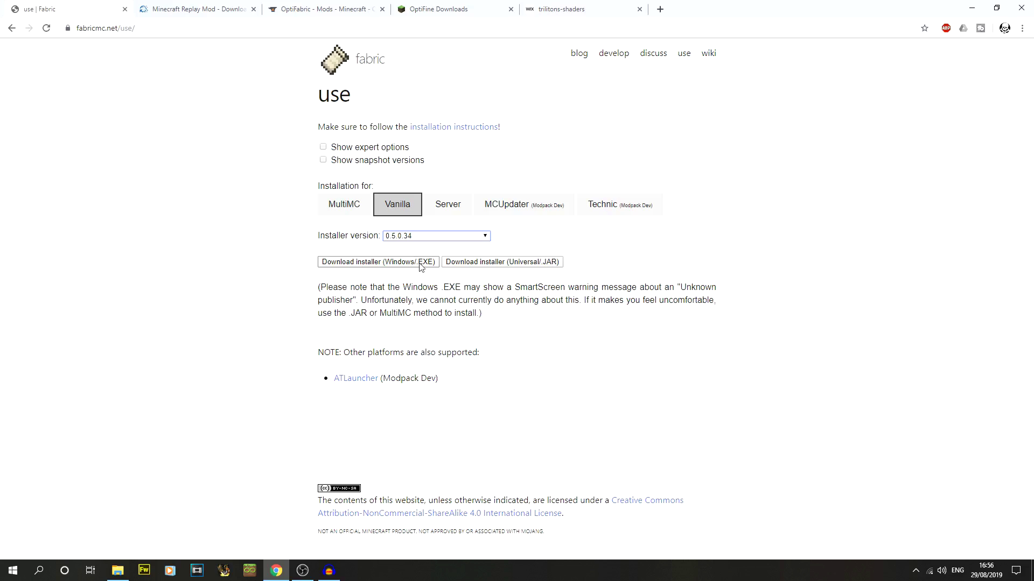
pyautogui.click(383, 264)
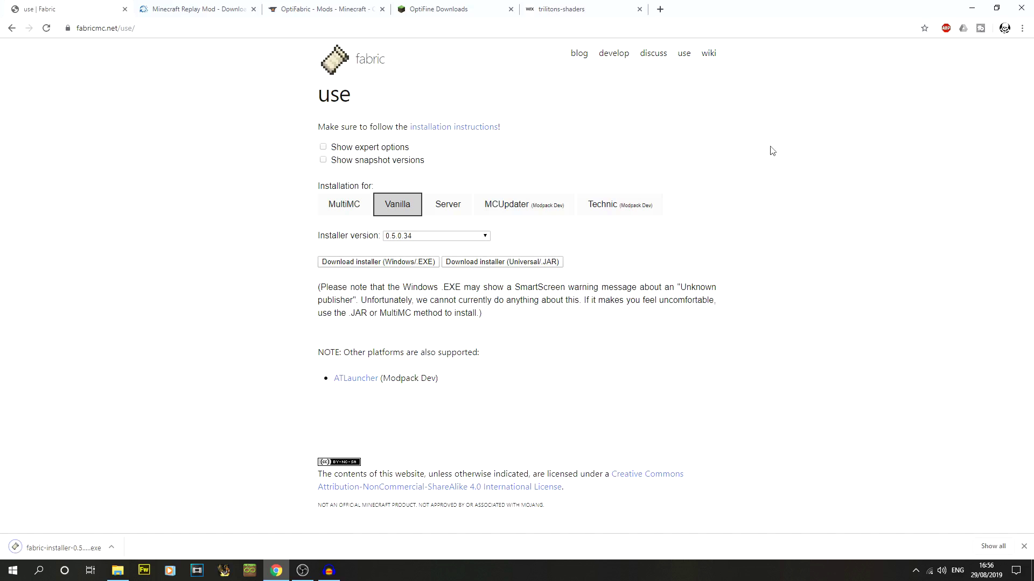
# Step: Dock Chrome to the right, close the shaderpacks folder window, and minimize Chrome to show the desktop
pyautogui.moveTo(761, 13); pyautogui.dragTo(1031, 16)
pyautogui.click(908, 129)
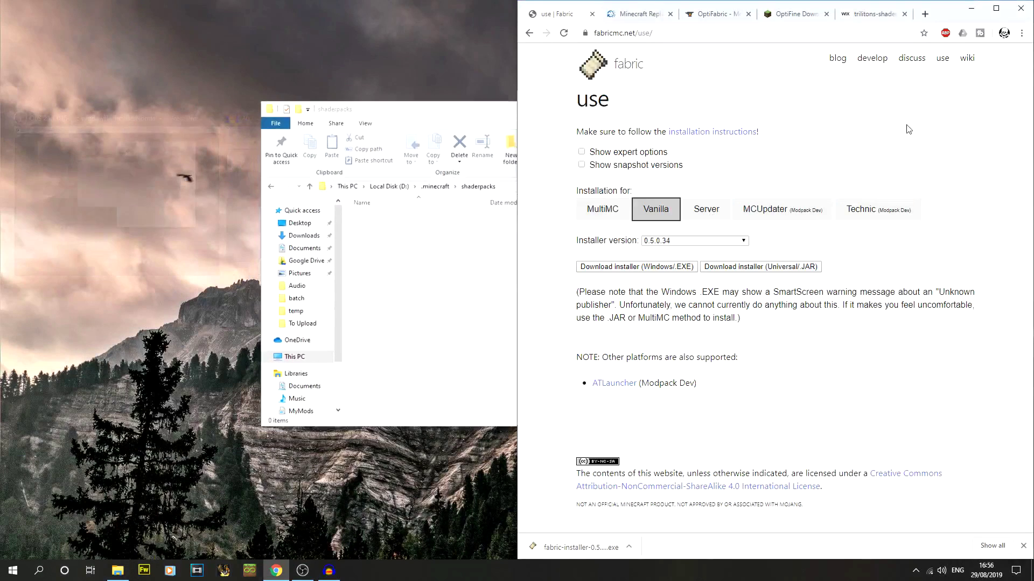
pyautogui.click(498, 122)
pyautogui.click(875, 99)
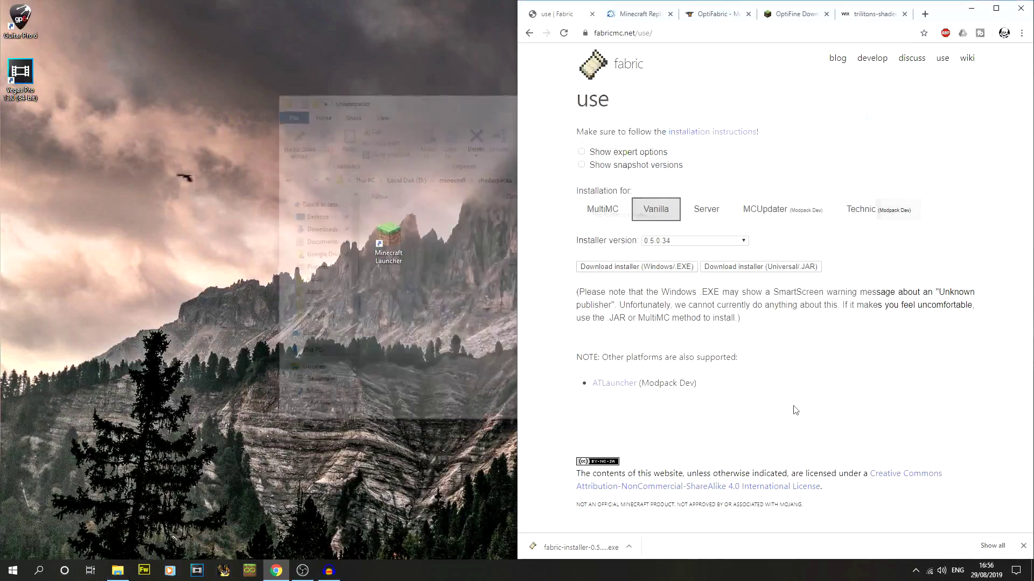
pyautogui.click(394, 408)
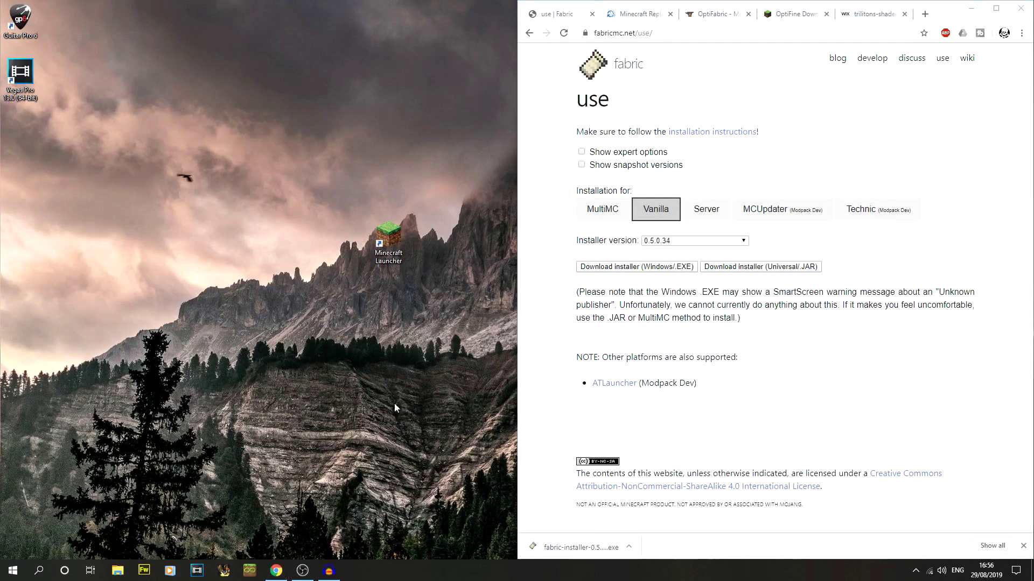
pyautogui.click(970, 8)
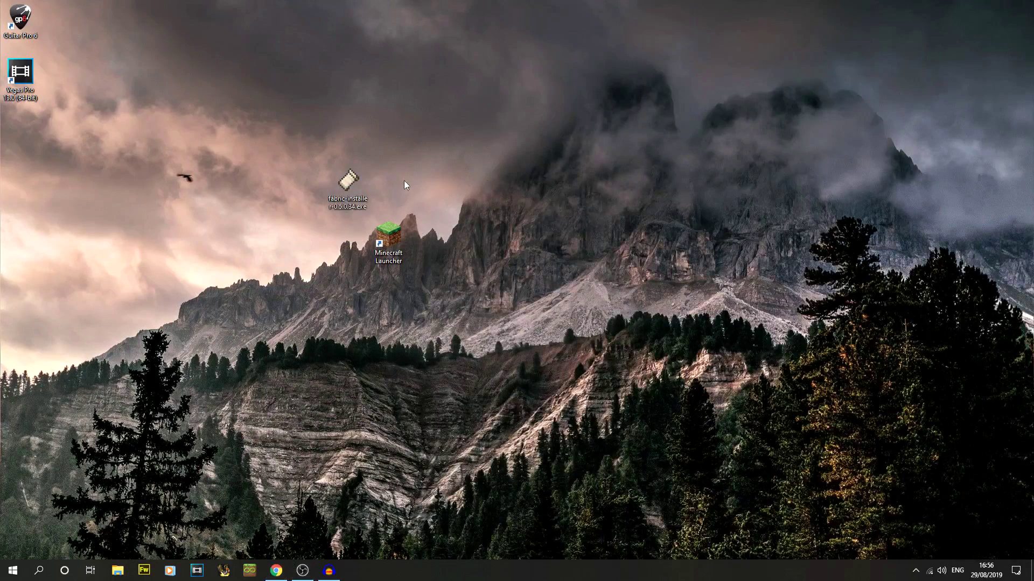
# Step: Place the Fabric installer beside Minecraft Launcher and run it past the SmartScreen warning
pyautogui.moveTo(349, 182); pyautogui.dragTo(437, 238)
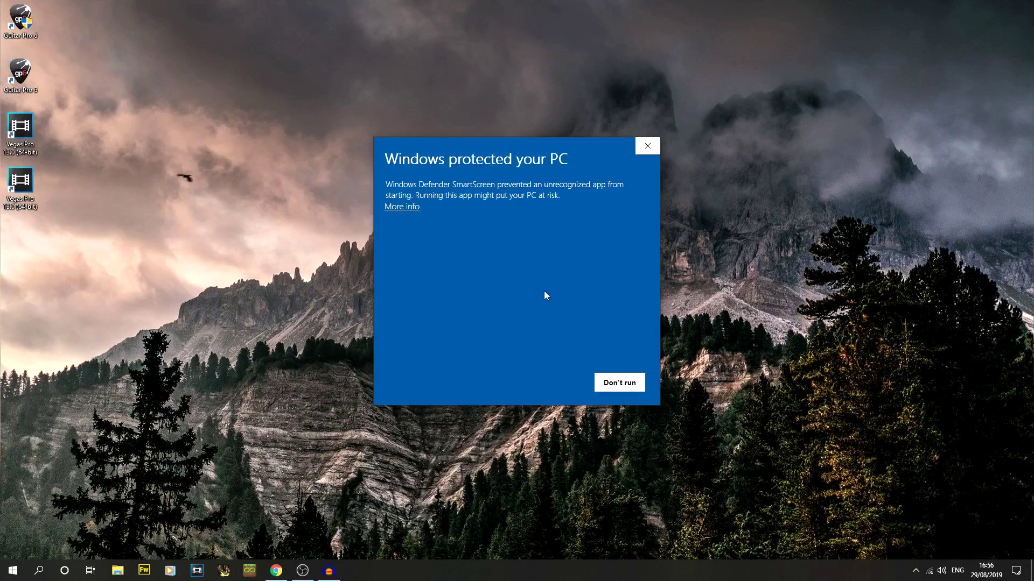
pyautogui.click(413, 208)
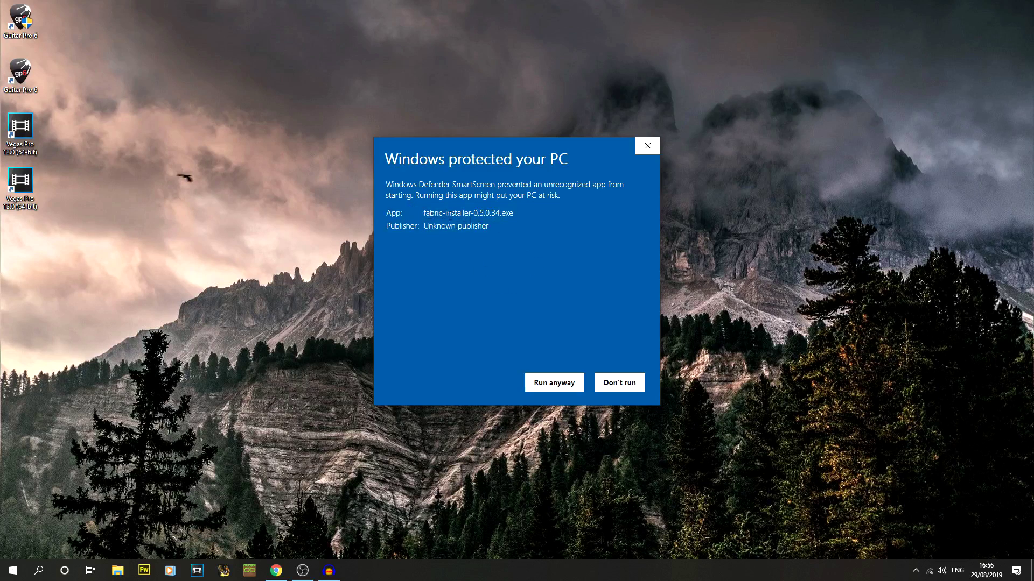
pyautogui.click(563, 386)
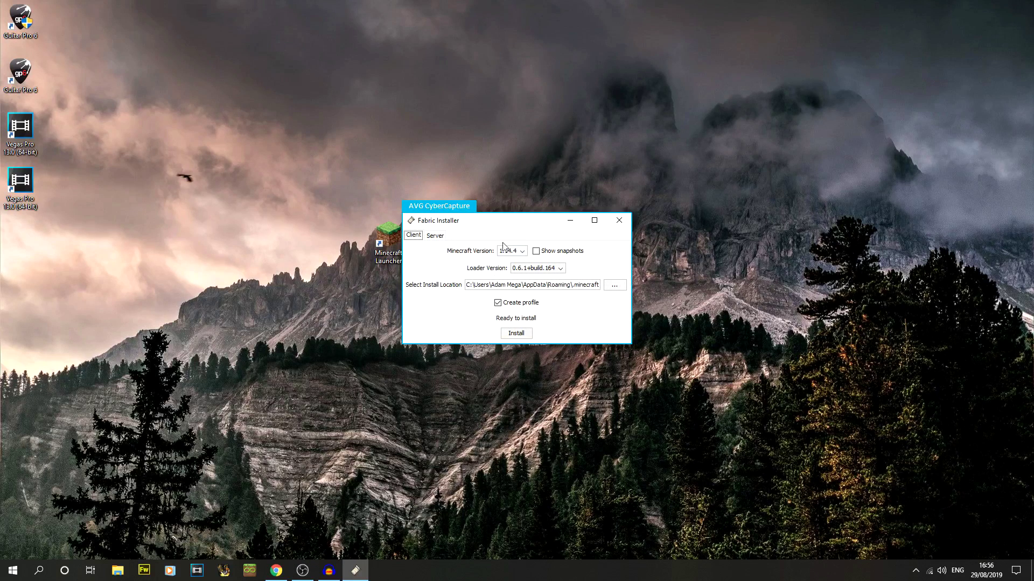
# Step: Move the Fabric Installer window into position, closing and reopening it once
pyautogui.moveTo(512, 229); pyautogui.dragTo(466, 211)
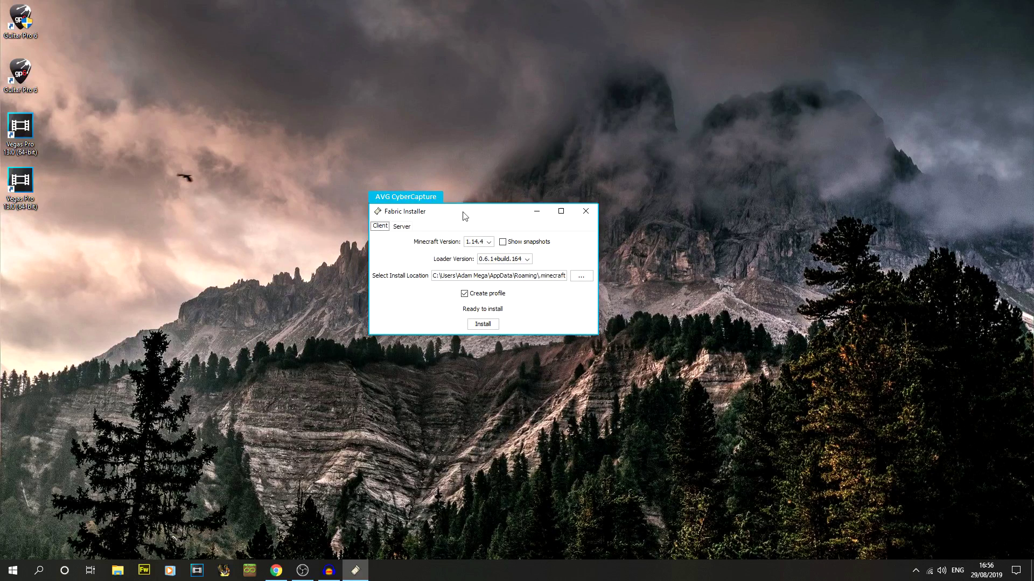
pyautogui.hotkey('alt', 'F4')
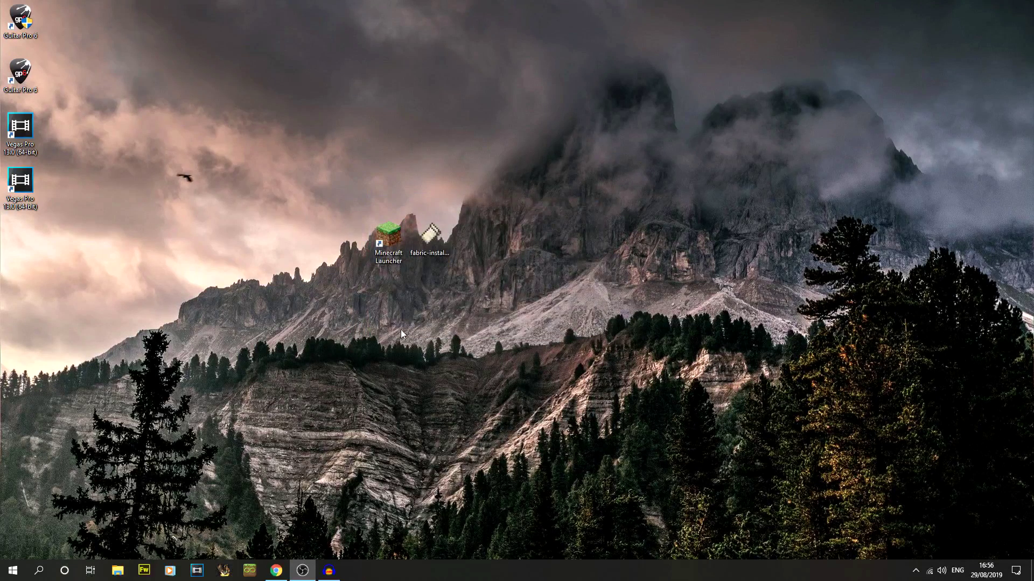
pyautogui.moveTo(516, 219); pyautogui.dragTo(493, 216)
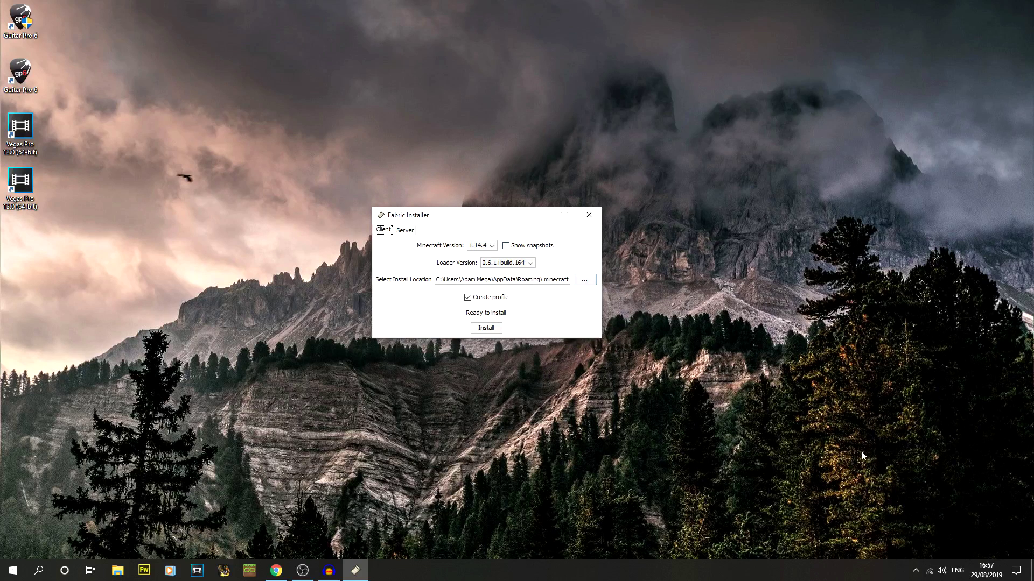
pyautogui.moveTo(441, 216); pyautogui.dragTo(429, 219)
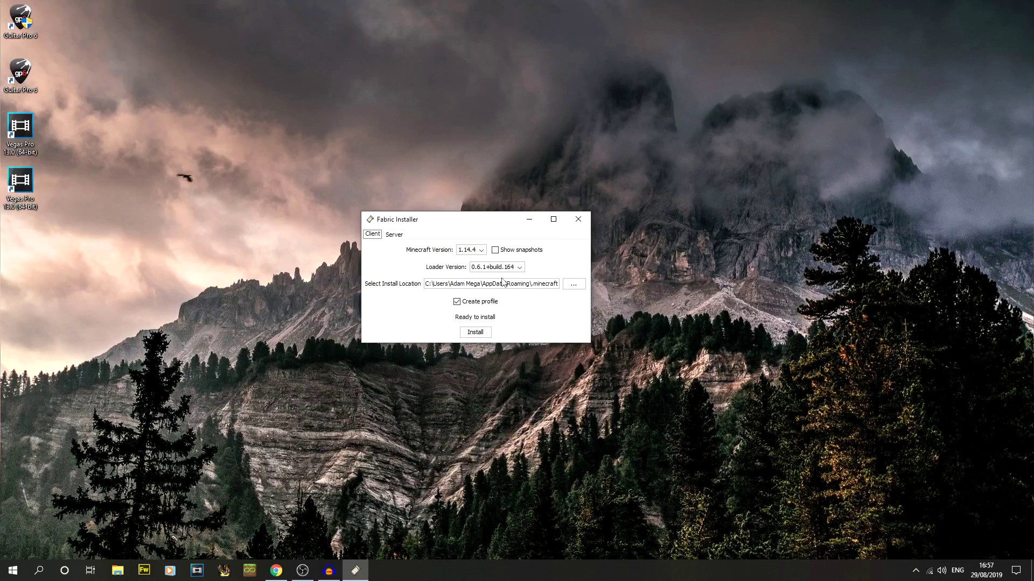
# Step: Install loader 0.6.1+build.164 for Minecraft 1.14.4 with Create profile, then close the installer
pyautogui.click(481, 251)
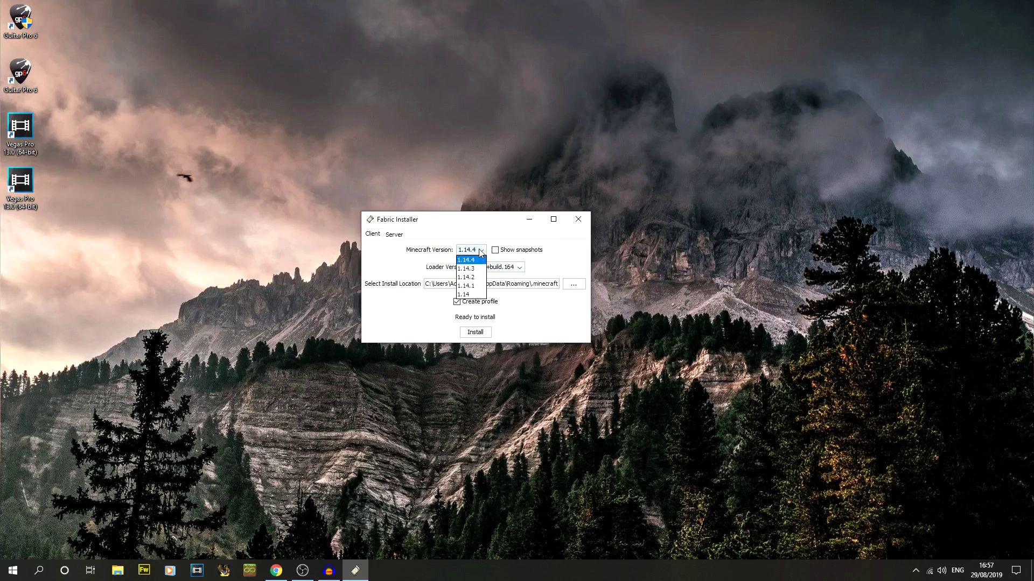
pyautogui.click(479, 250)
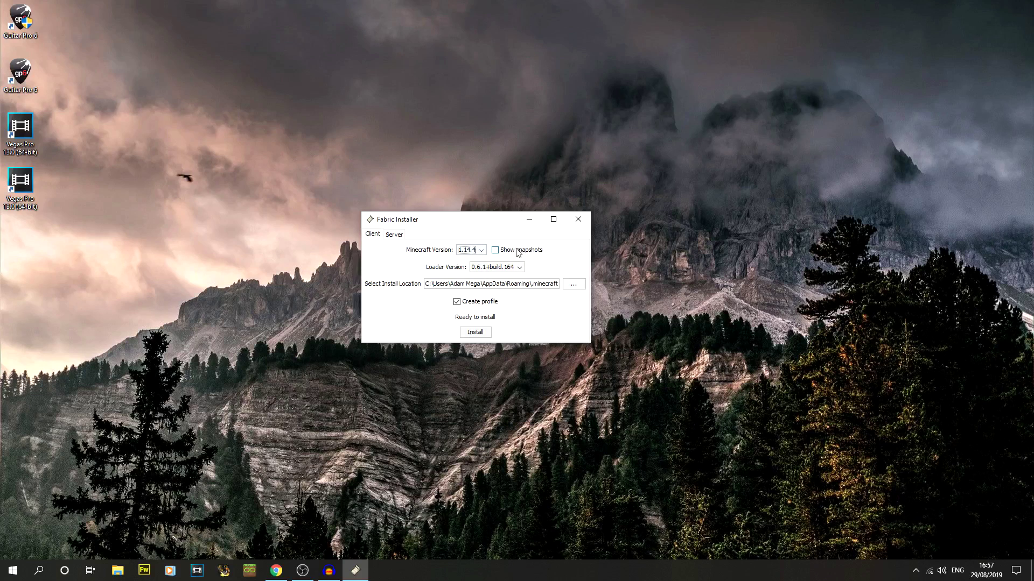
pyautogui.click(495, 268)
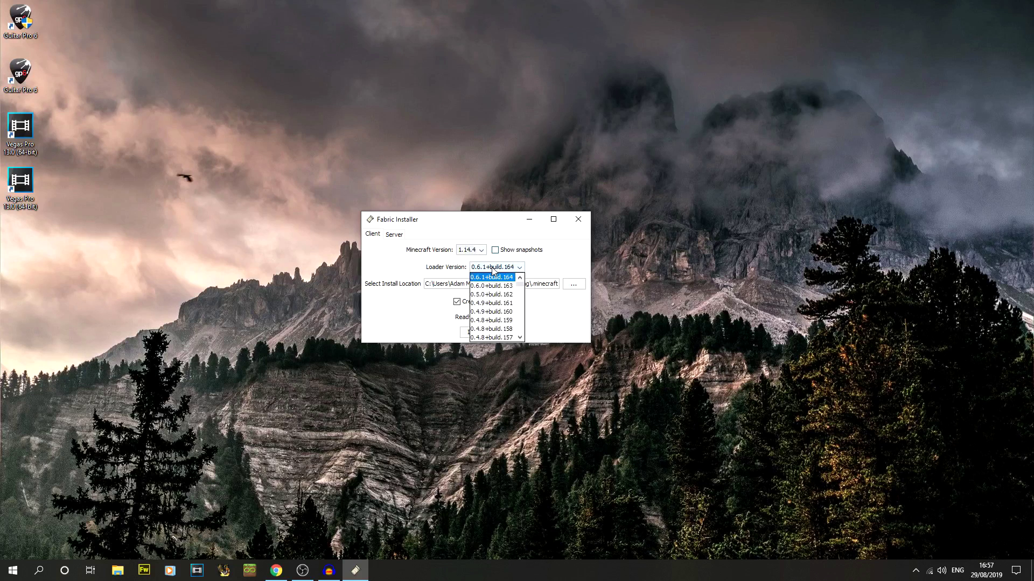
pyautogui.click(496, 269)
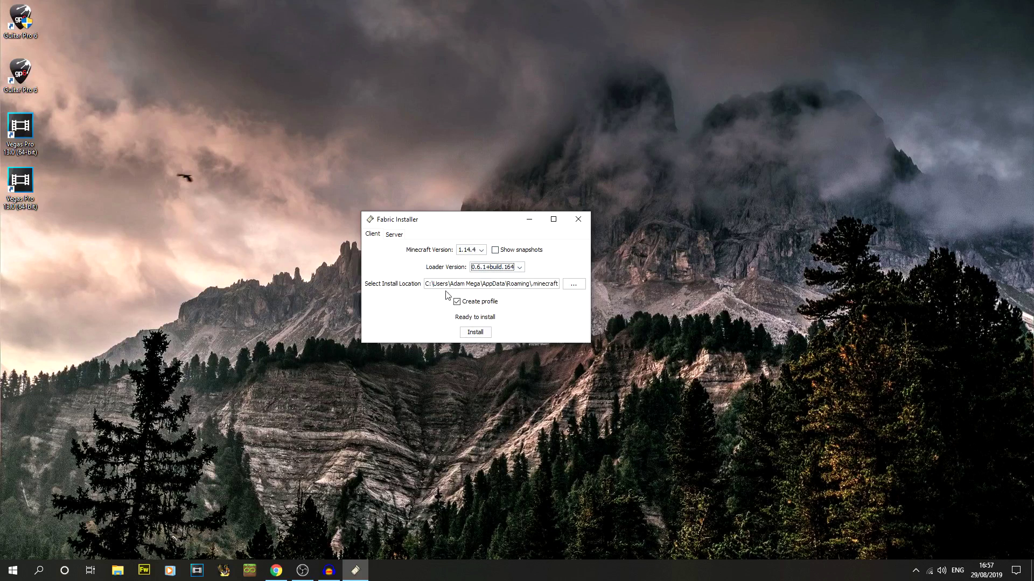
pyautogui.click(558, 285)
pyautogui.click(474, 334)
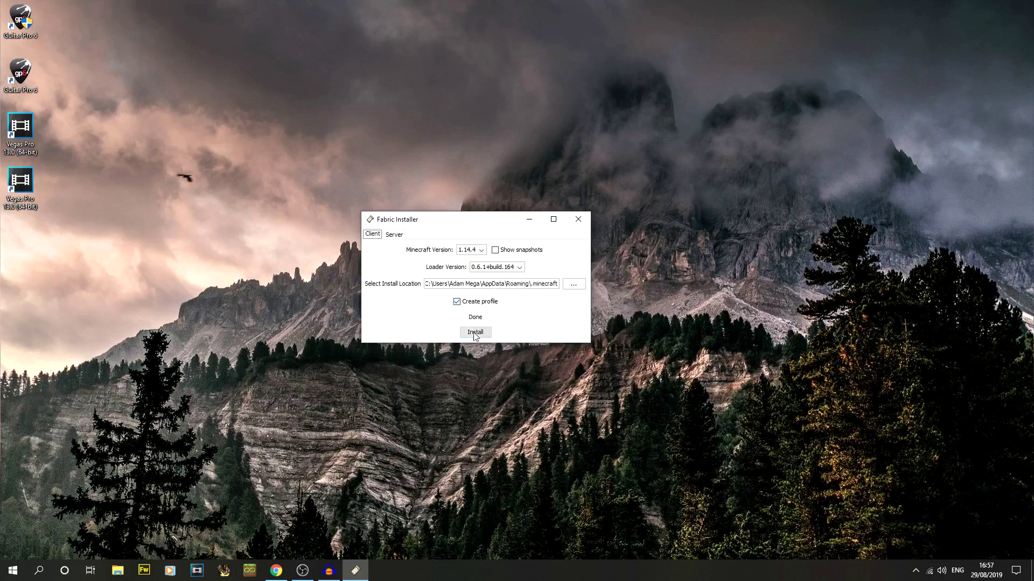
pyautogui.click(578, 219)
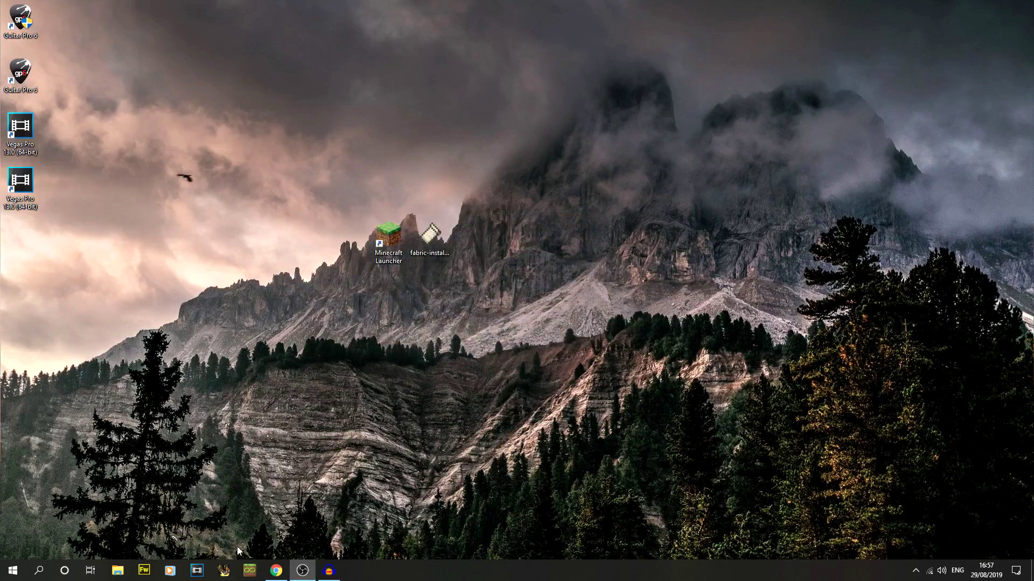
# Step: Edit the 1.14.4 Fabric installation's JVM arguments from -Xmx8G to -Xmx12G and save
pyautogui.doubleClick(390, 239)
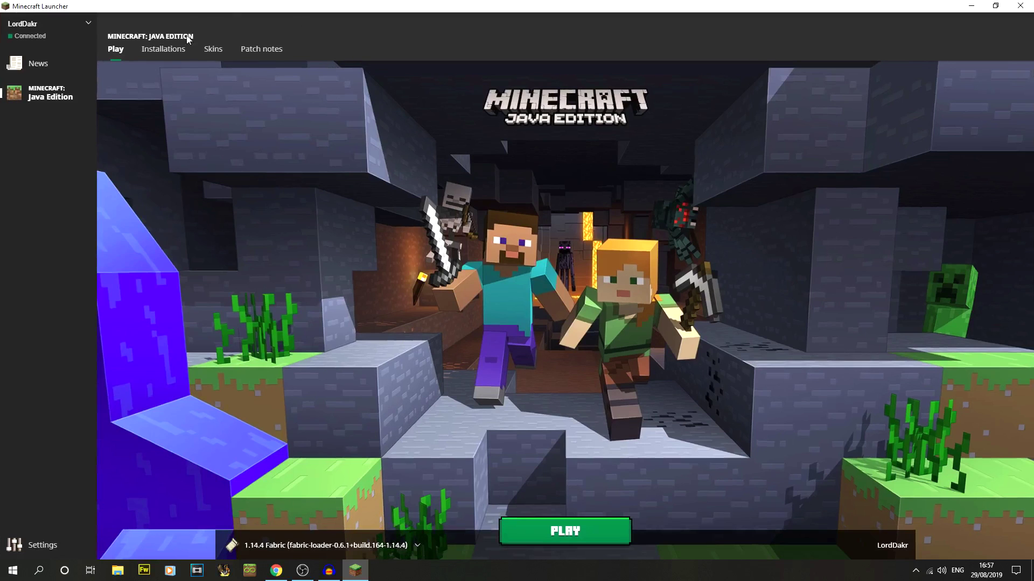
pyautogui.click(158, 55)
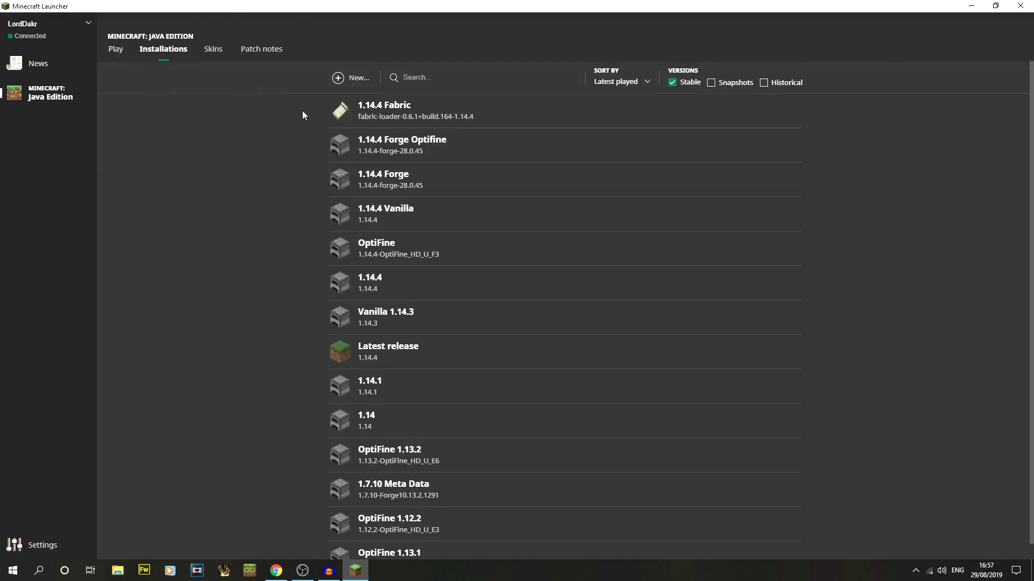
pyautogui.moveTo(416, 121)
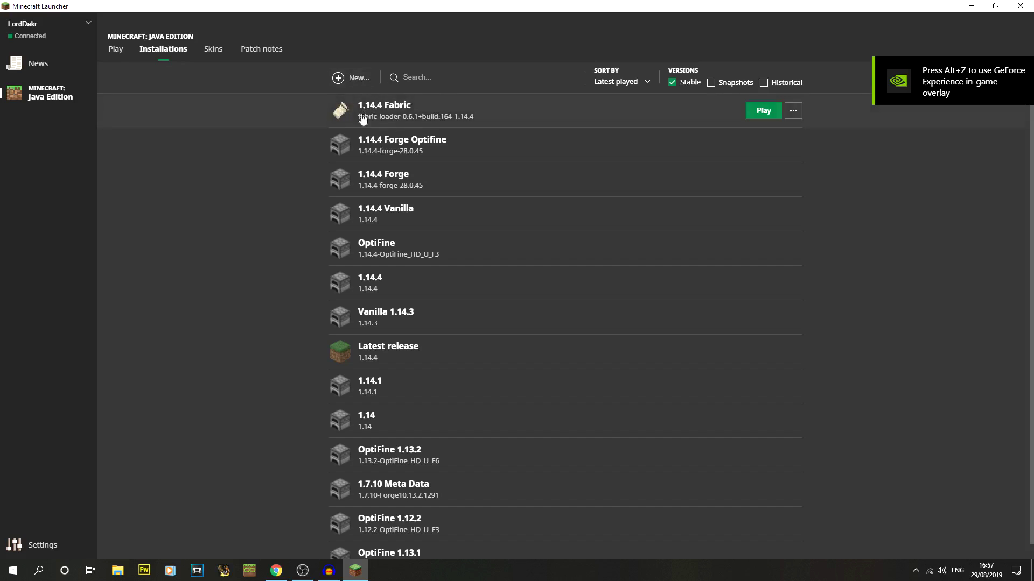
pyautogui.click(791, 110)
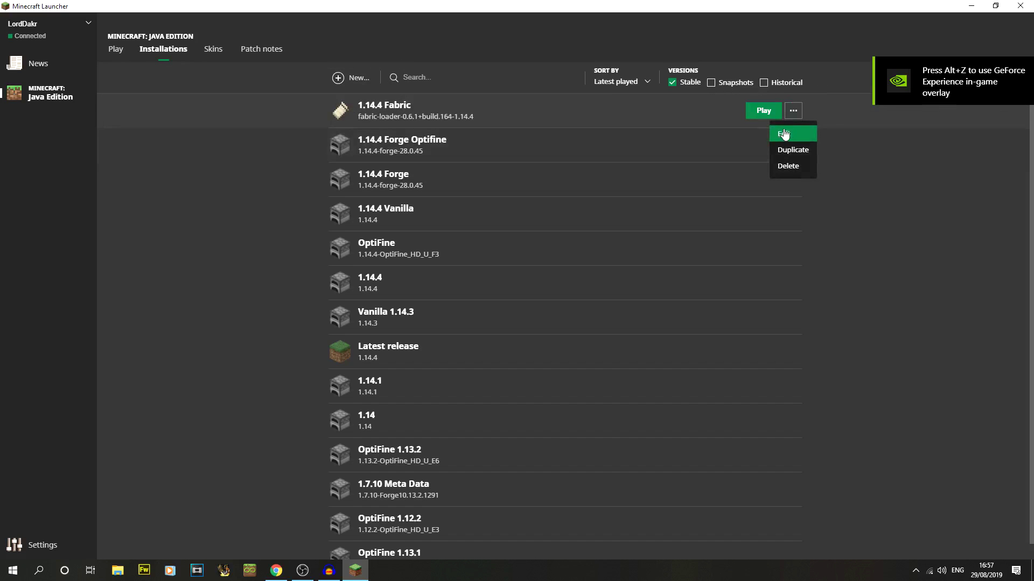
pyautogui.click(789, 133)
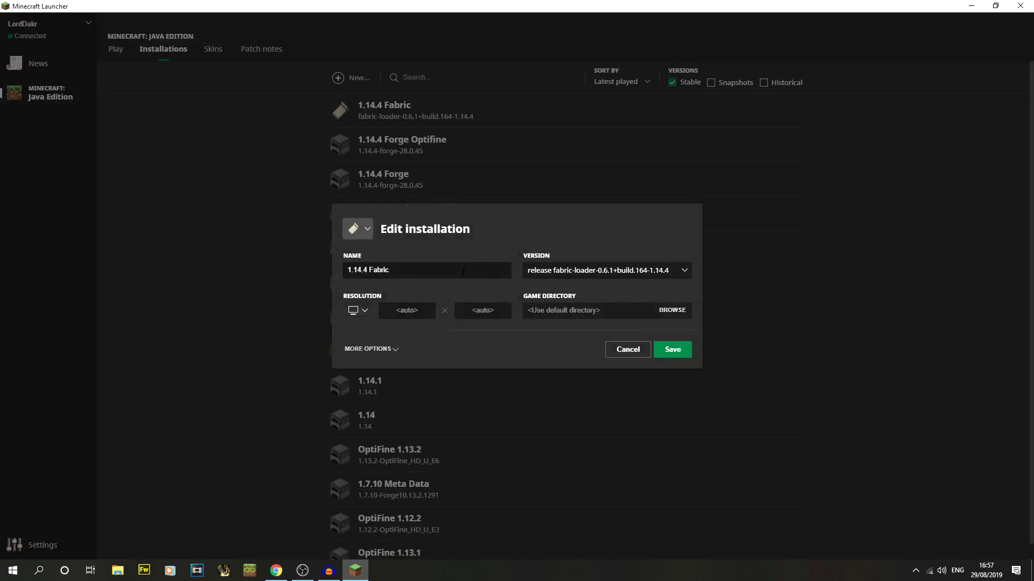
pyautogui.press('Tab')
pyautogui.click(373, 350)
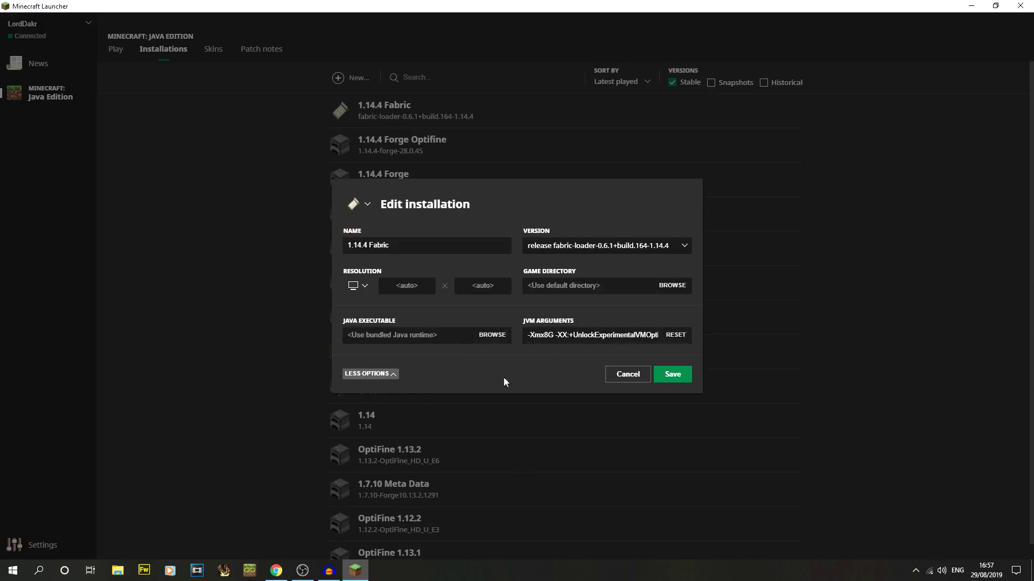
pyautogui.click(547, 336)
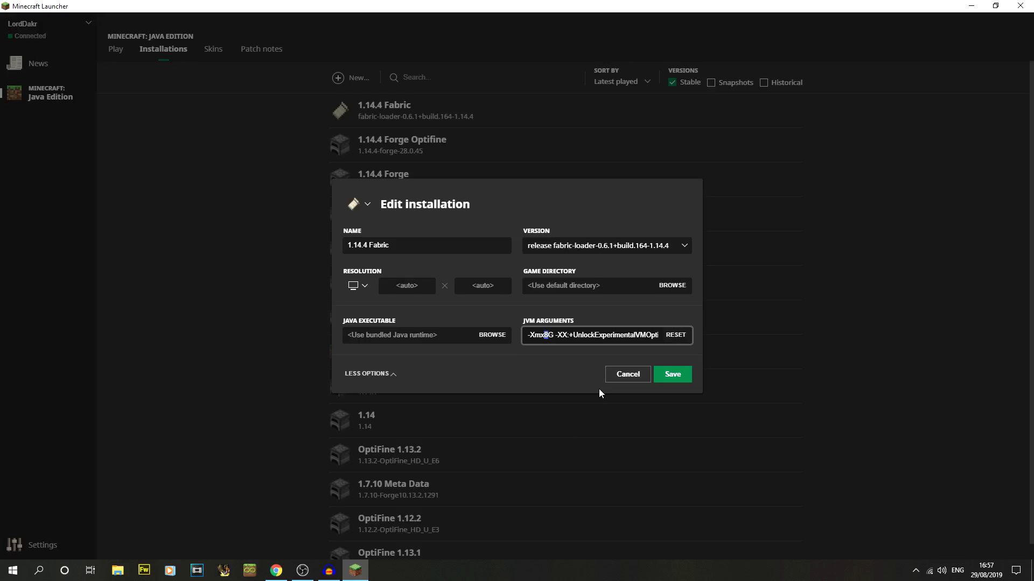
pyautogui.write('12')
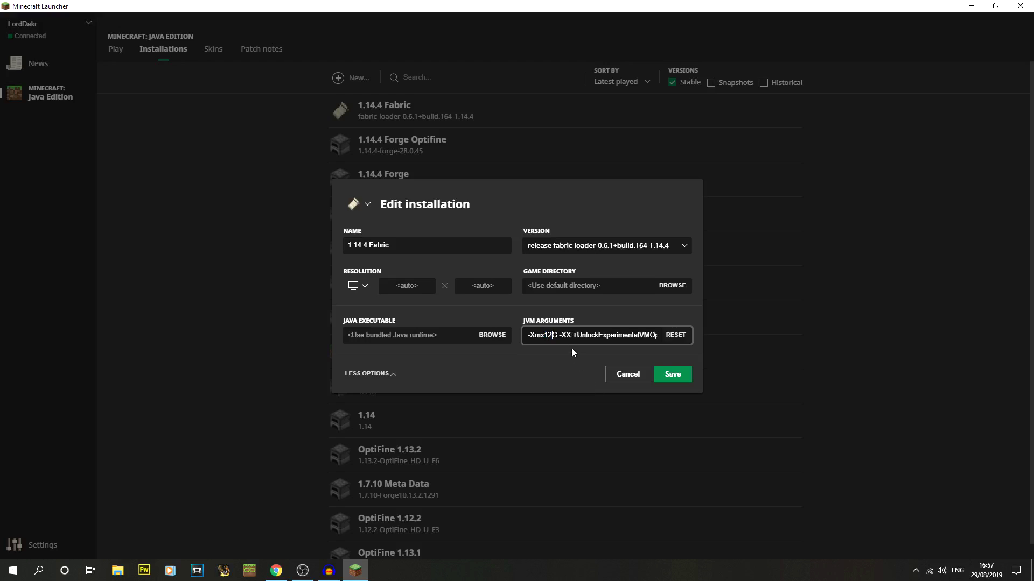
pyautogui.click(674, 376)
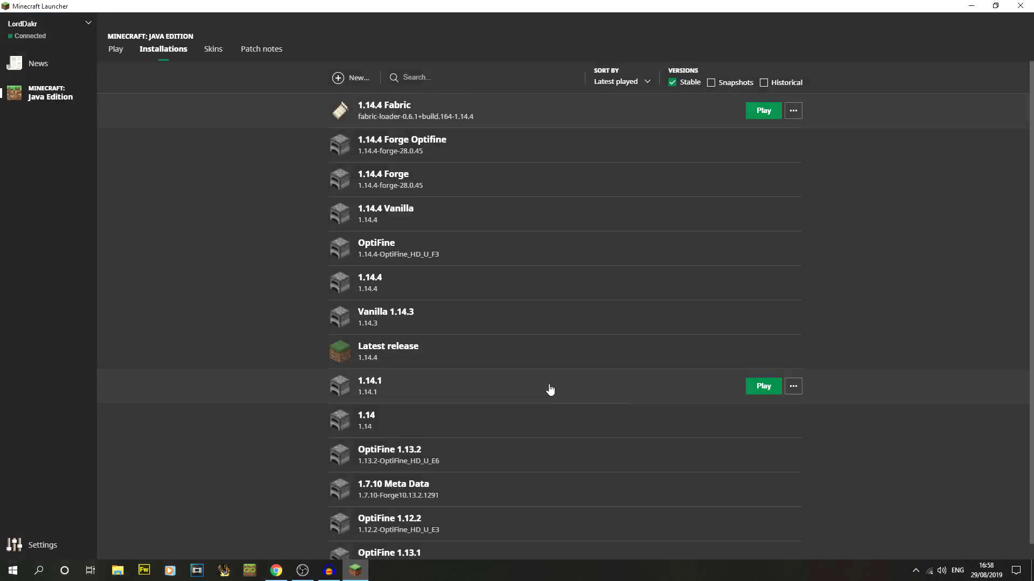
# Step: Minimize the launcher and open File Explorer at the %appdata% Roaming folder
pyautogui.click(971, 7)
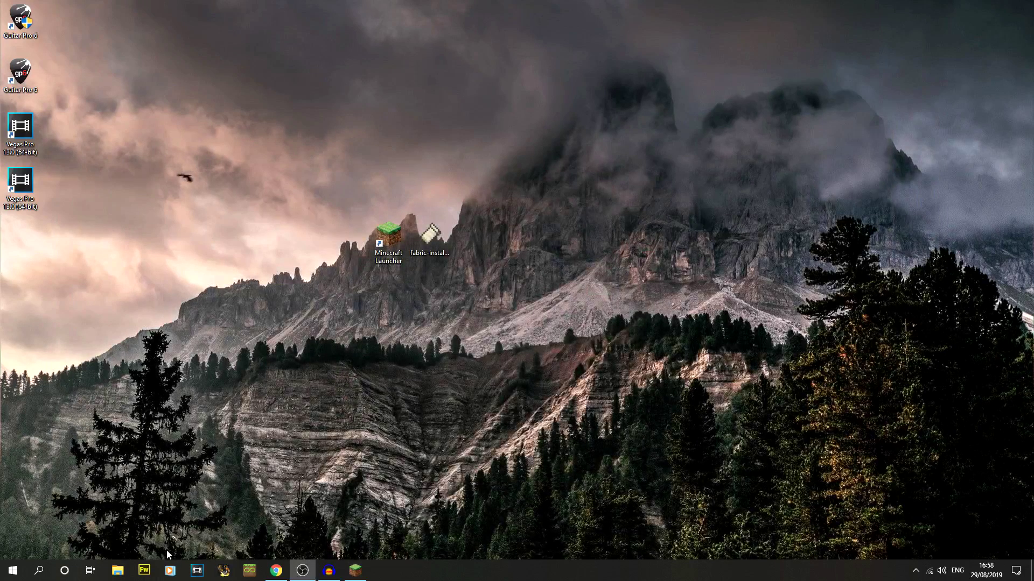
pyautogui.click(117, 572)
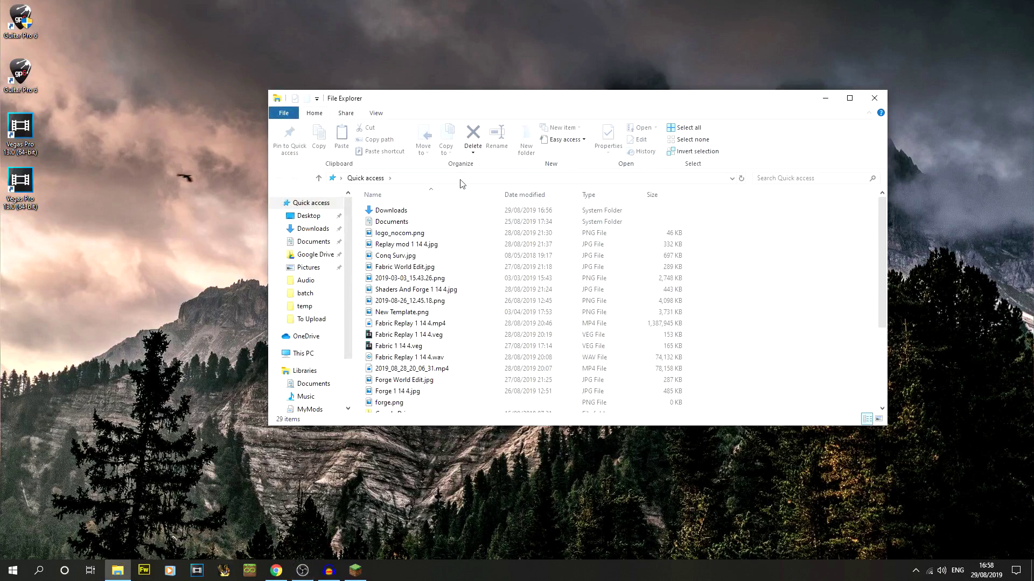
pyautogui.click(461, 179)
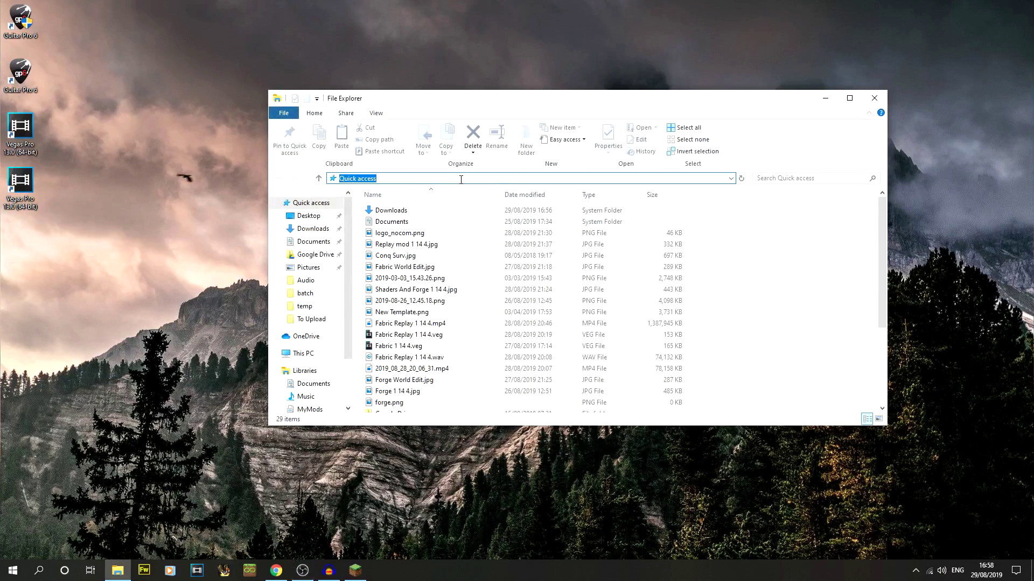
pyautogui.write('%appdata%')
pyautogui.press('Return')
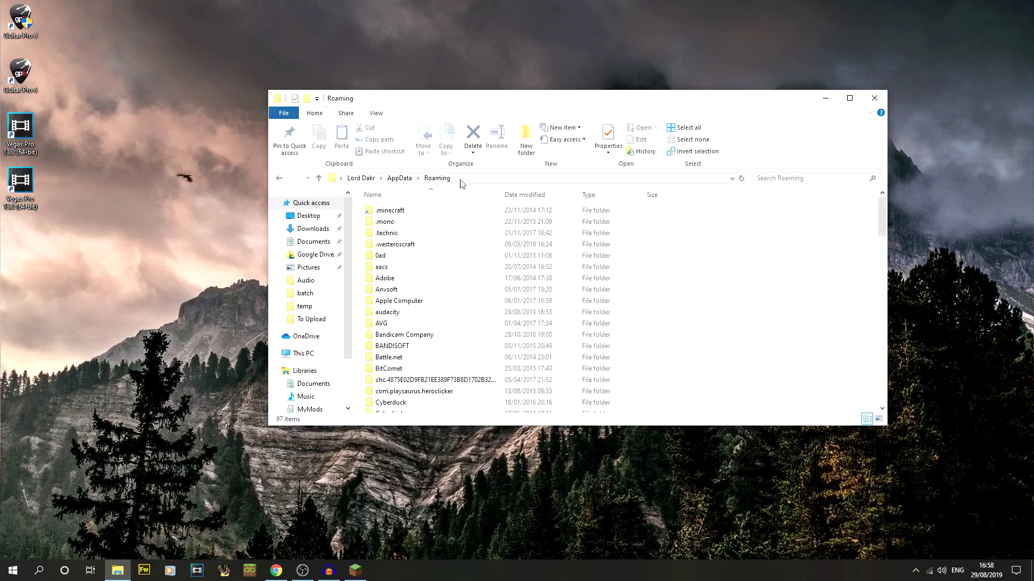
# Step: Delete the four old jar files from .minecraft\mods and maximize Chrome
pyautogui.doubleClick(395, 211)
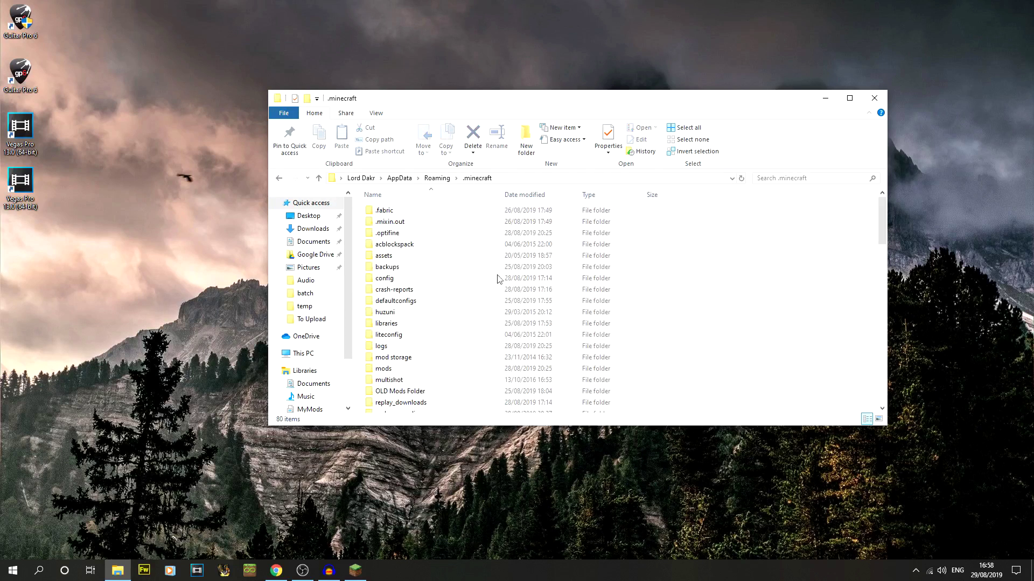
pyautogui.click(423, 371)
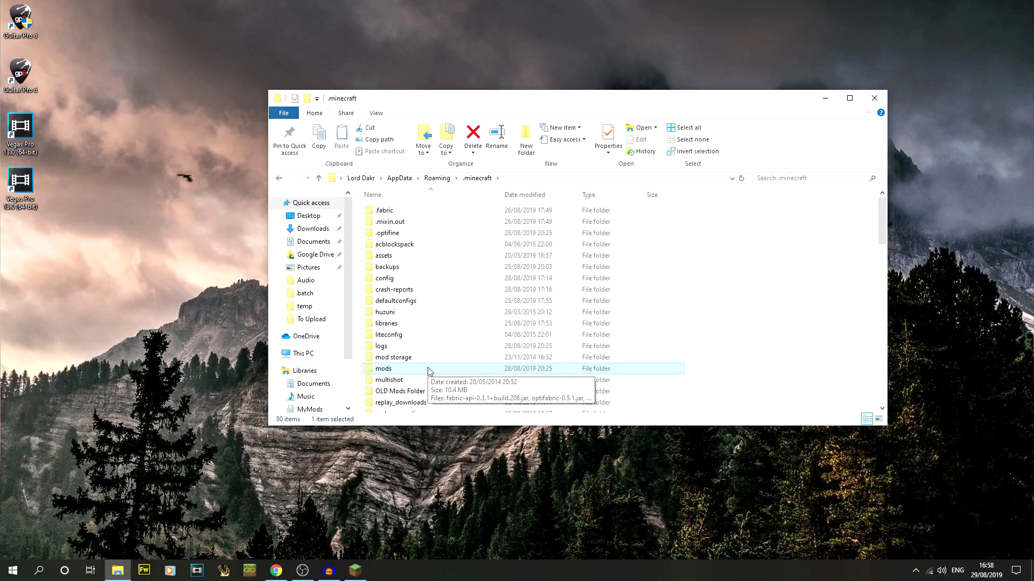
pyautogui.doubleClick(428, 369)
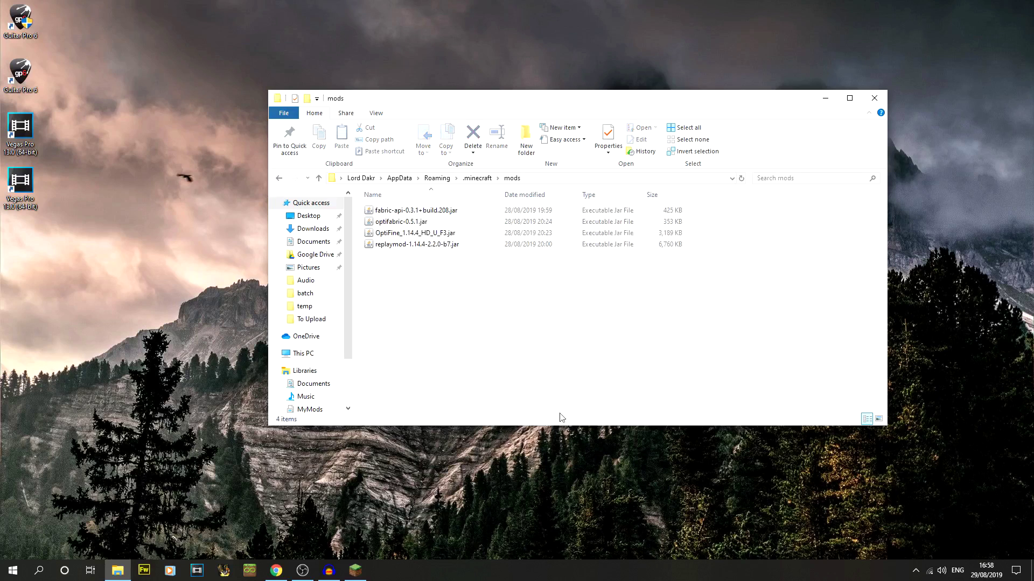
pyautogui.moveTo(541, 350); pyautogui.dragTo(409, 207)
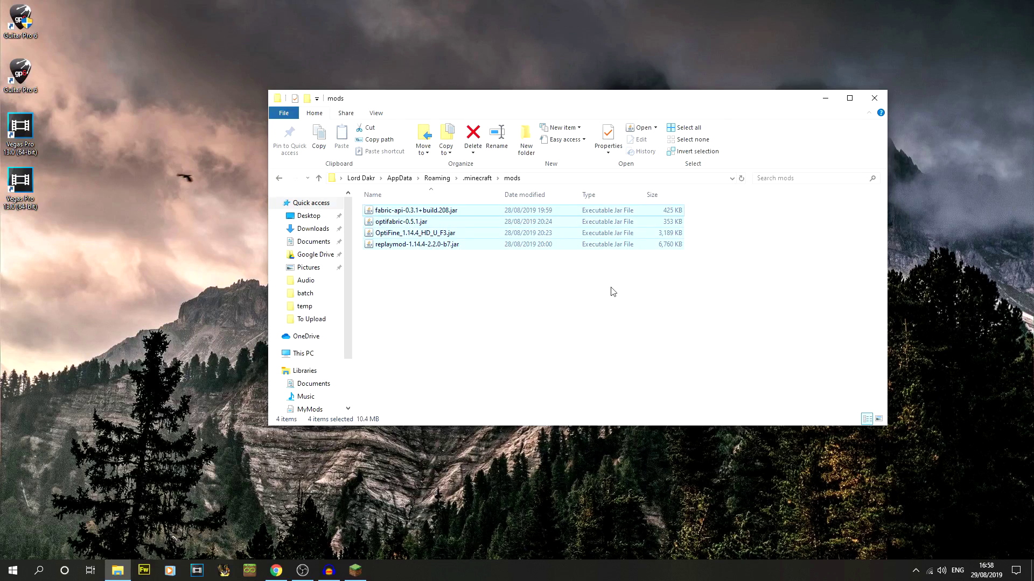
pyautogui.press('Delete')
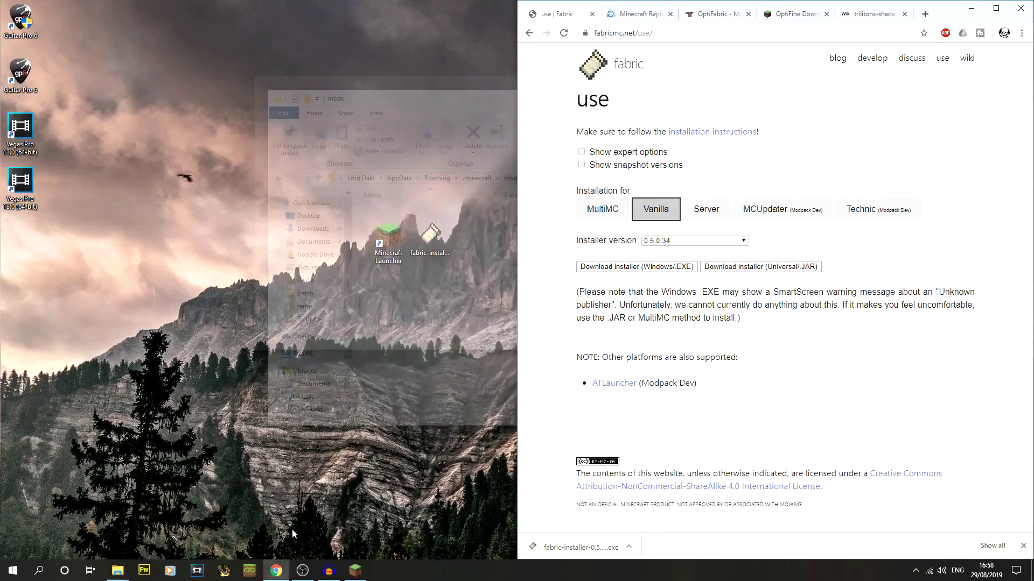
pyautogui.click(291, 528)
pyautogui.doubleClick(948, 17)
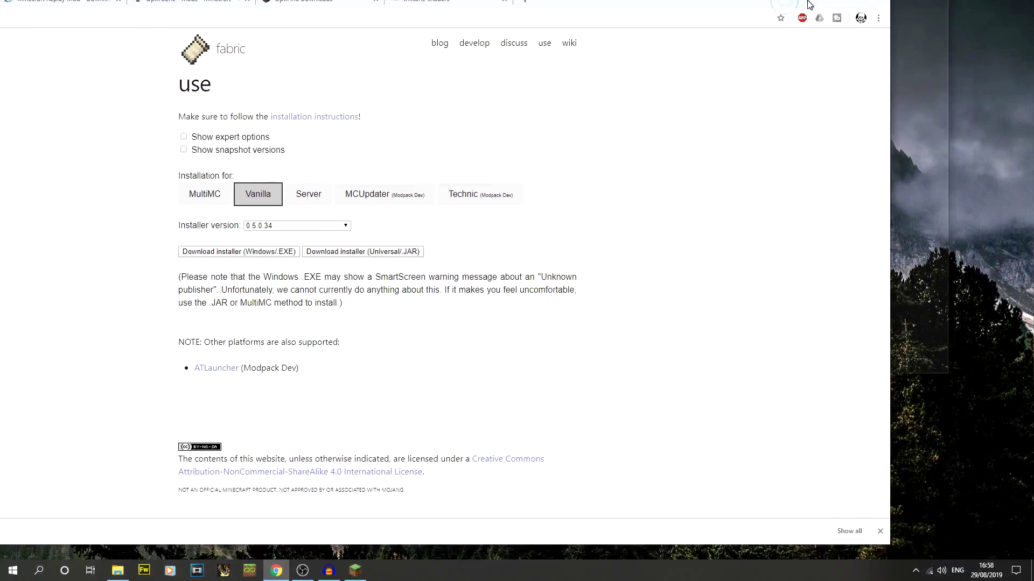
# Step: Go back to fabricmc.net and follow the 'Fabric API for Minecraft 1.14 and above' link to CurseForge
pyautogui.click(168, 6)
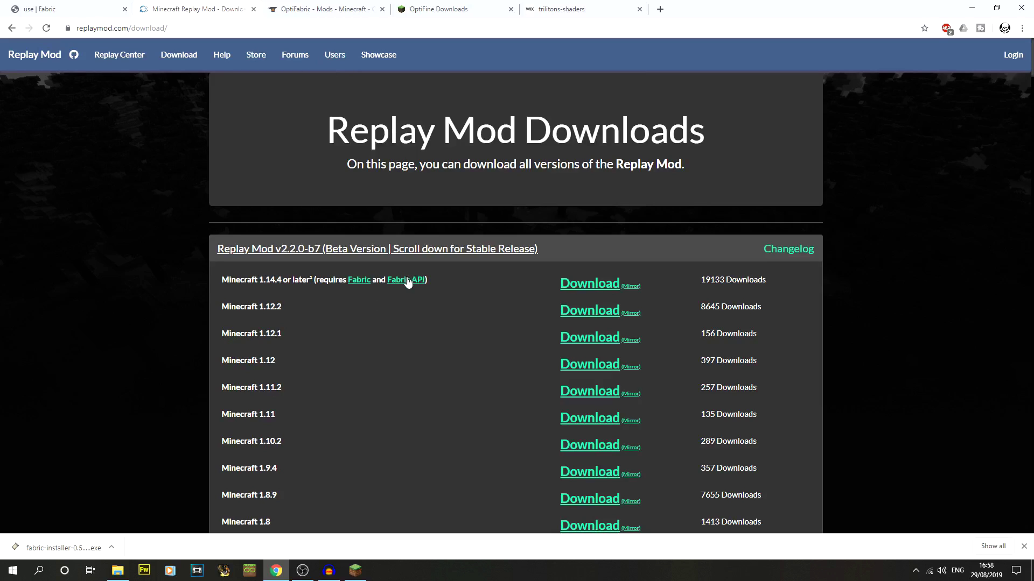
pyautogui.click(65, 7)
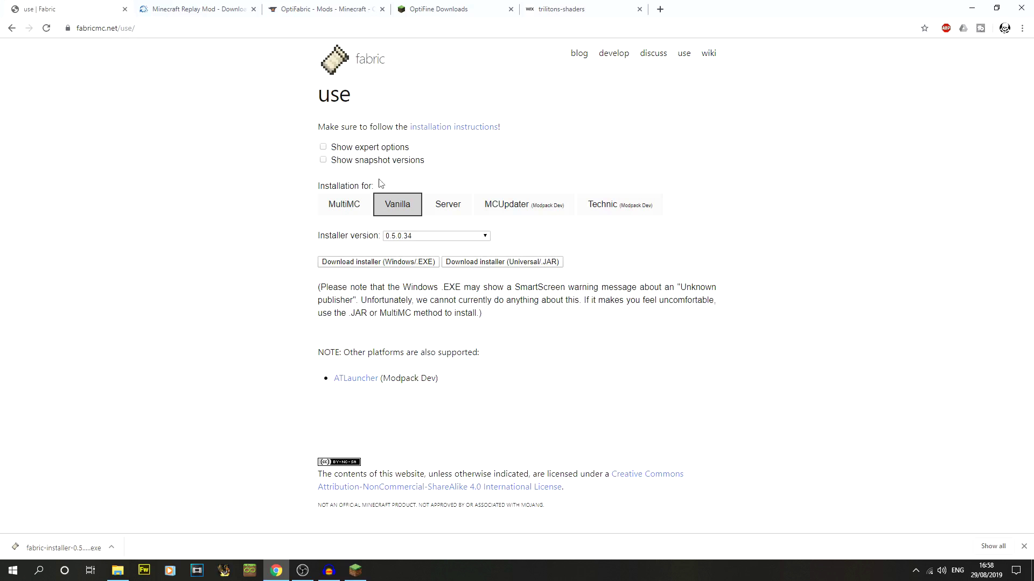
pyautogui.click(12, 28)
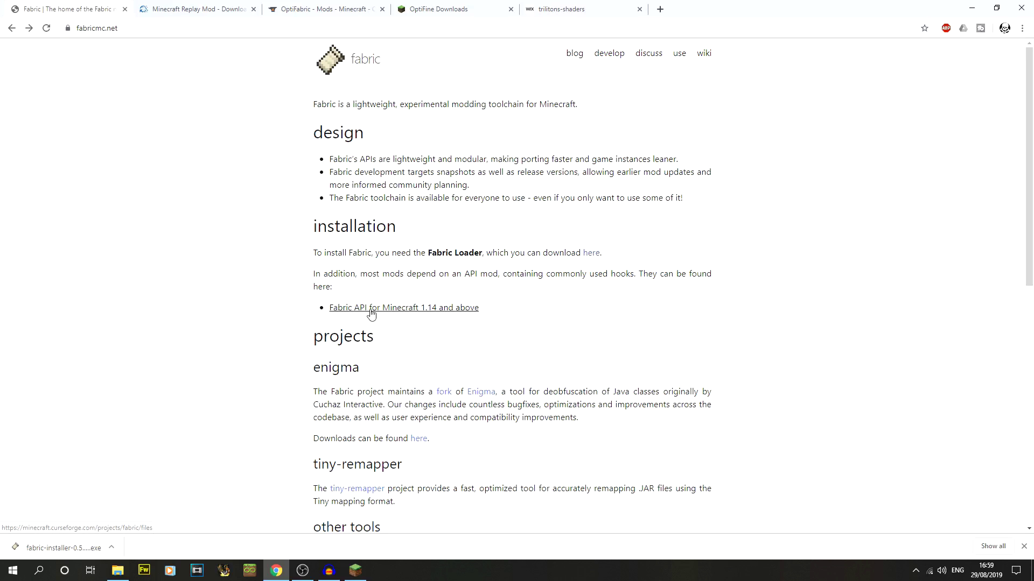
pyautogui.click(400, 312)
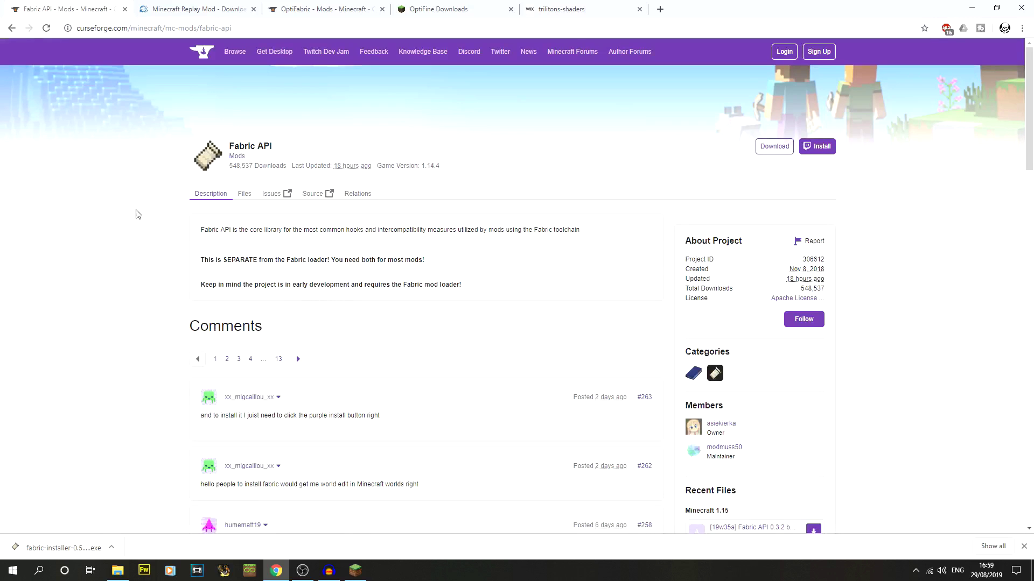
# Step: Download fabric-api-0.3.2+build.218-1.14.jar from the Files tab, keep it, and drag it into mods
pyautogui.click(245, 195)
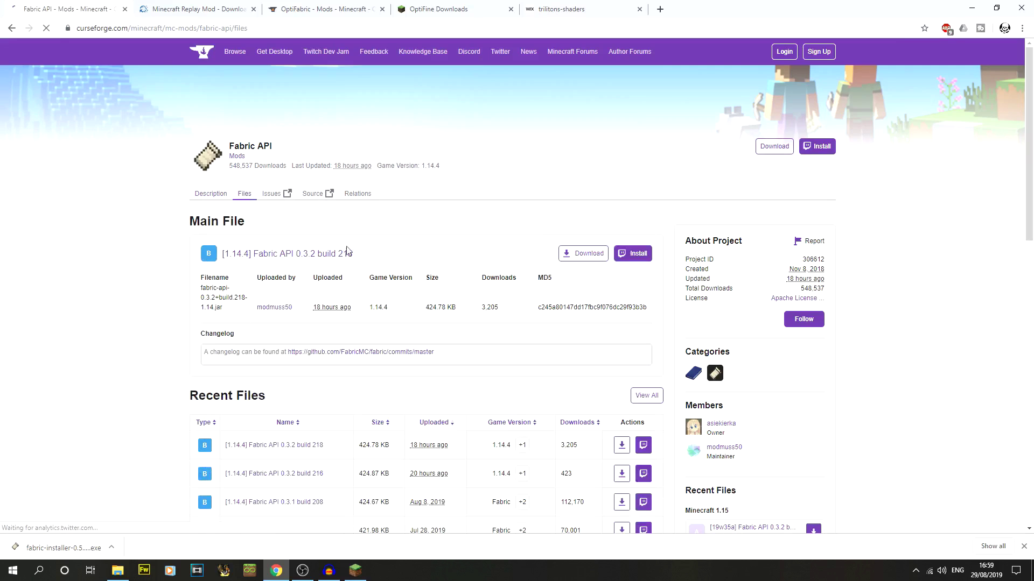
pyautogui.click(582, 253)
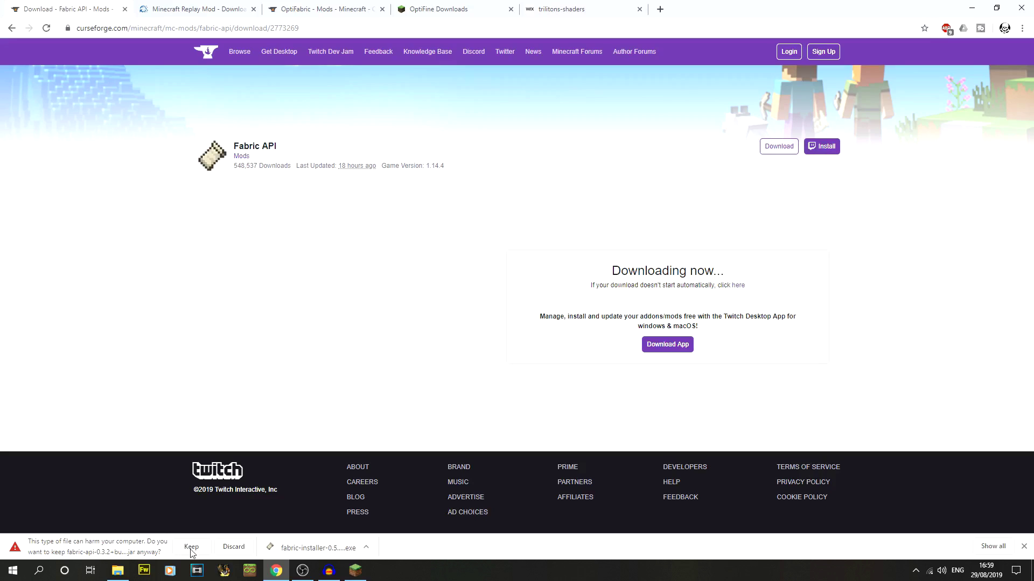
pyautogui.click(191, 550)
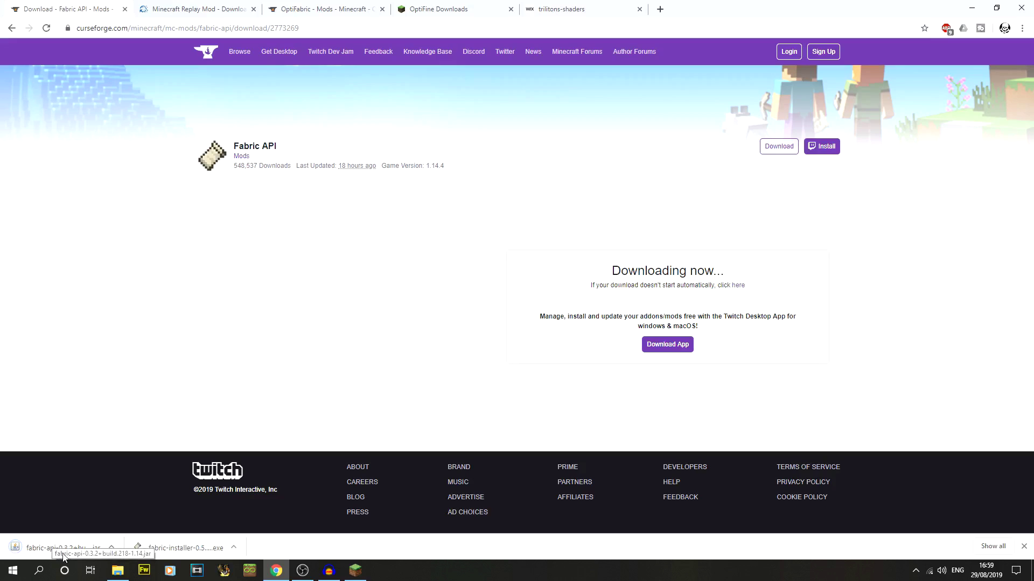
pyautogui.moveTo(62, 557); pyautogui.dragTo(540, 345)
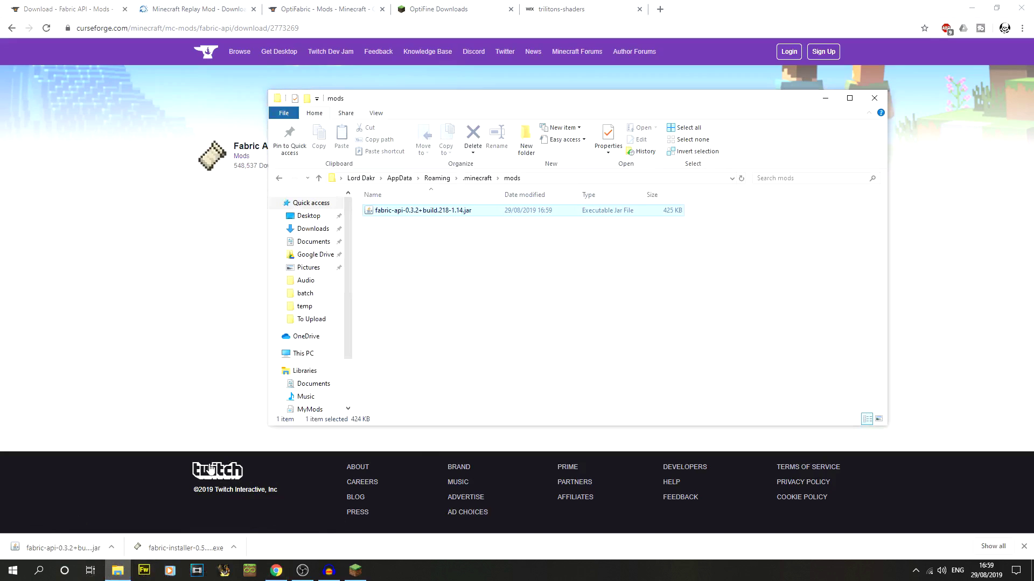
pyautogui.click(118, 315)
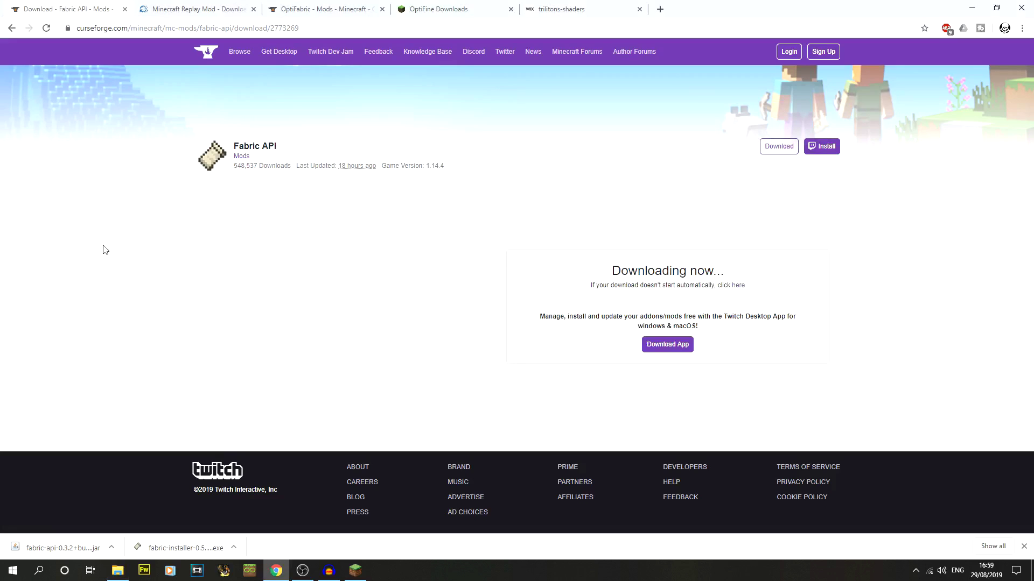
# Step: Close the Fabric API tab and try the Replay Mod 1.14.4 mirror download, dismissing its notice
pyautogui.click(207, 14)
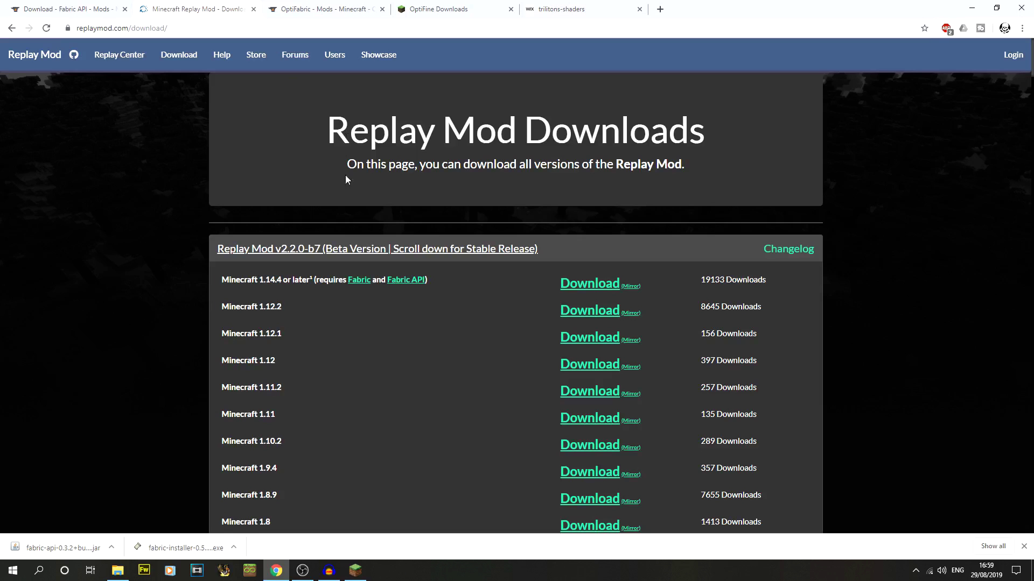
pyautogui.click(95, 9)
pyautogui.click(126, 9)
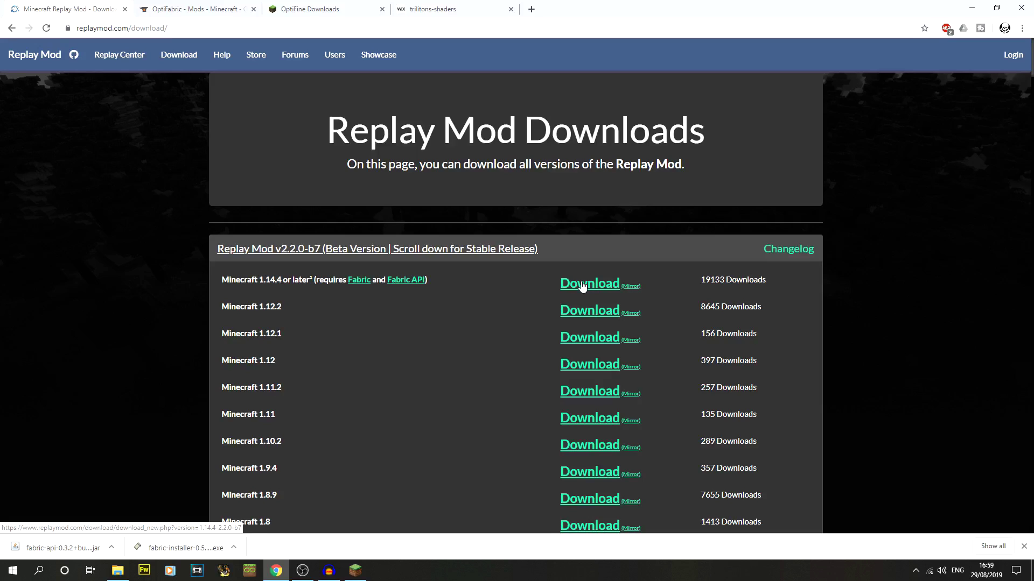
pyautogui.click(631, 287)
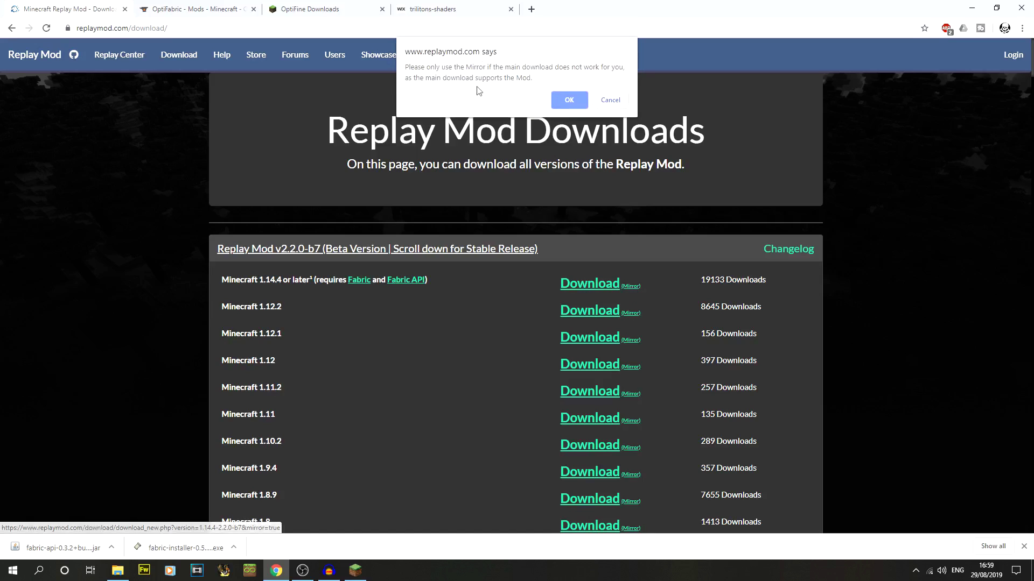
pyautogui.moveTo(445, 67); pyautogui.dragTo(533, 79)
pyautogui.click(533, 79)
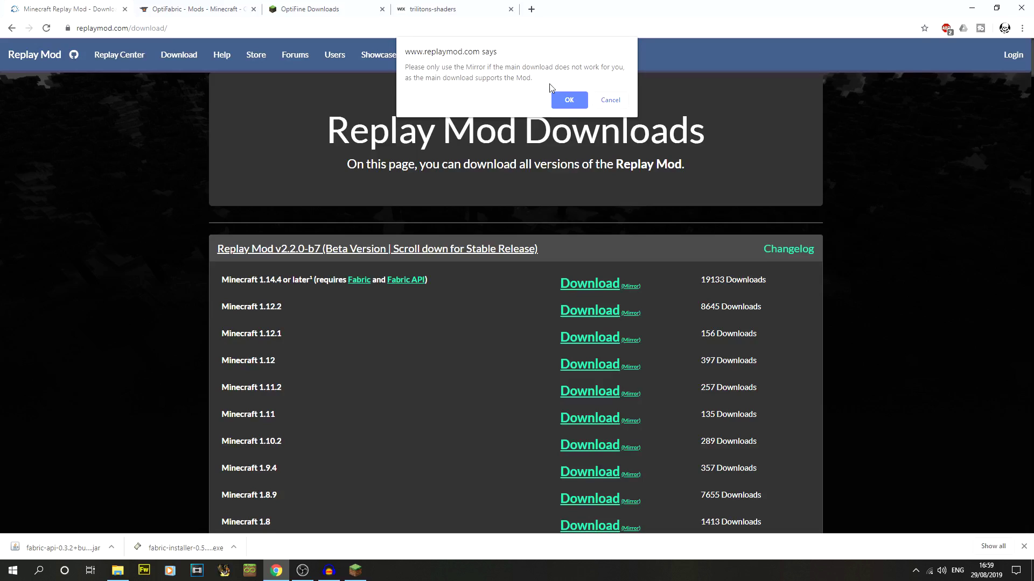
pyautogui.click(575, 103)
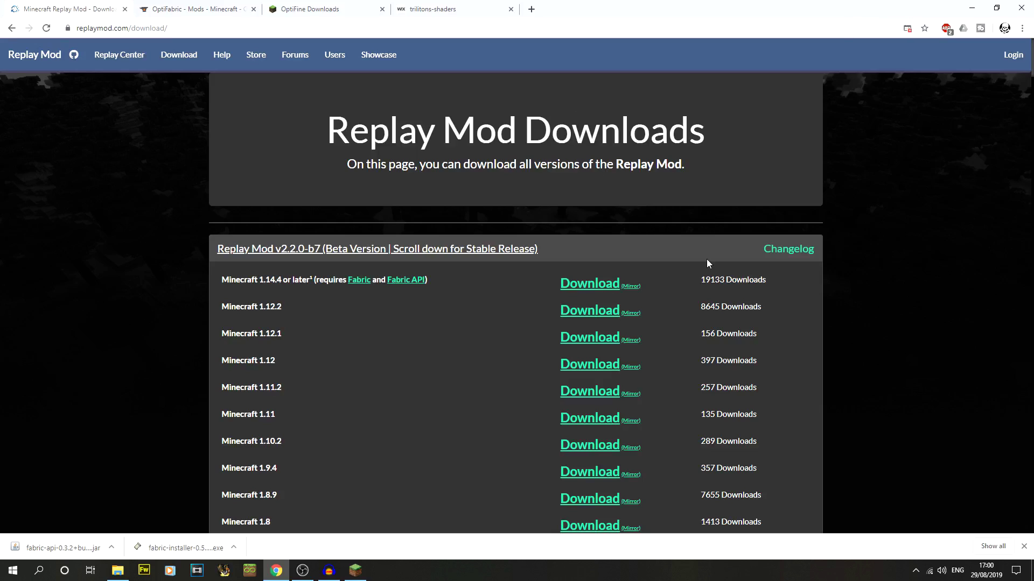
# Step: Download and keep replaymod-1.14.4-2.2.0-b7.jar, then copy it into the .minecraft mods folder
pyautogui.click(627, 290)
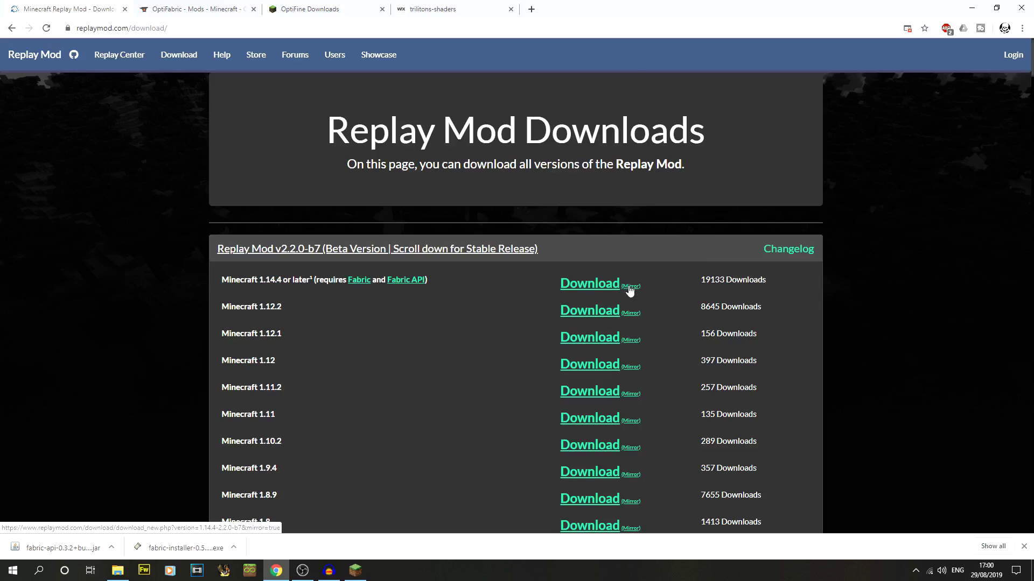
pyautogui.click(573, 99)
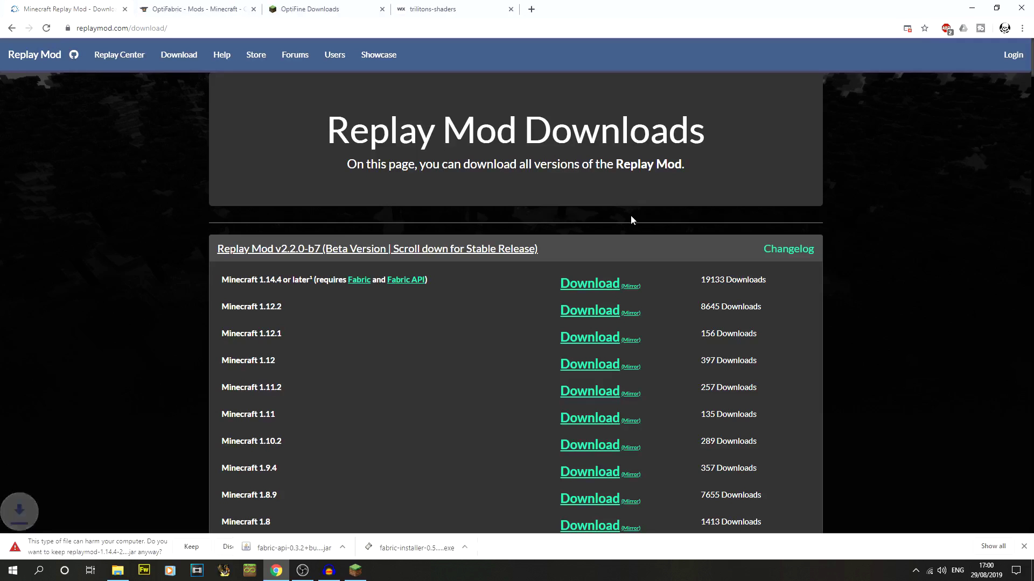
pyautogui.click(192, 547)
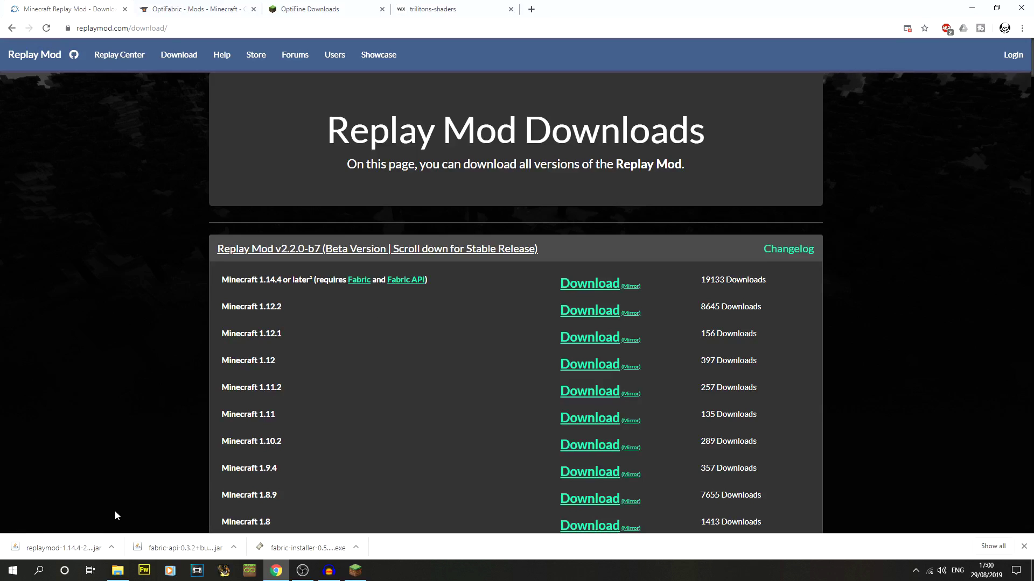
pyautogui.moveTo(67, 547); pyautogui.dragTo(528, 310)
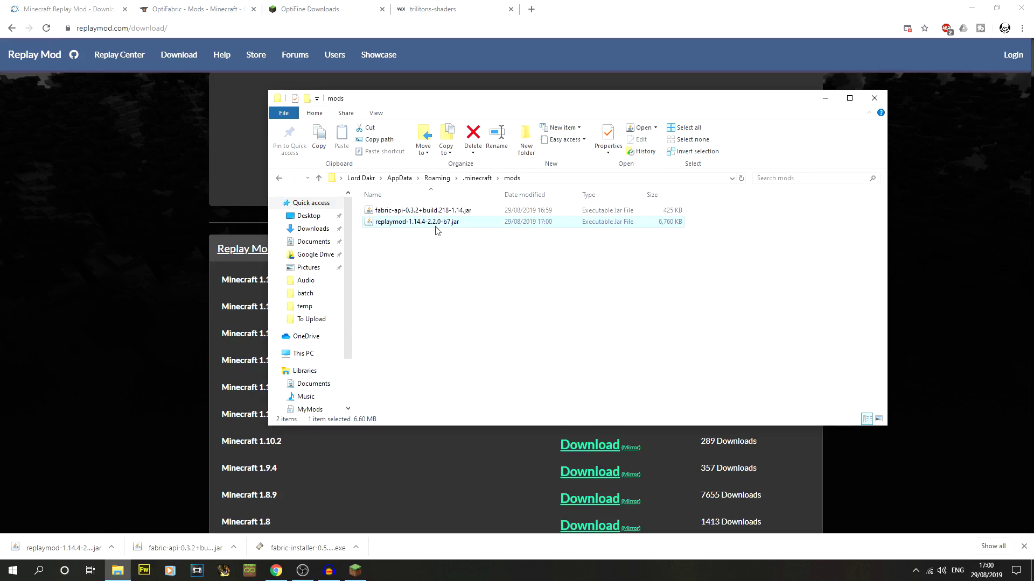
pyautogui.click(193, 291)
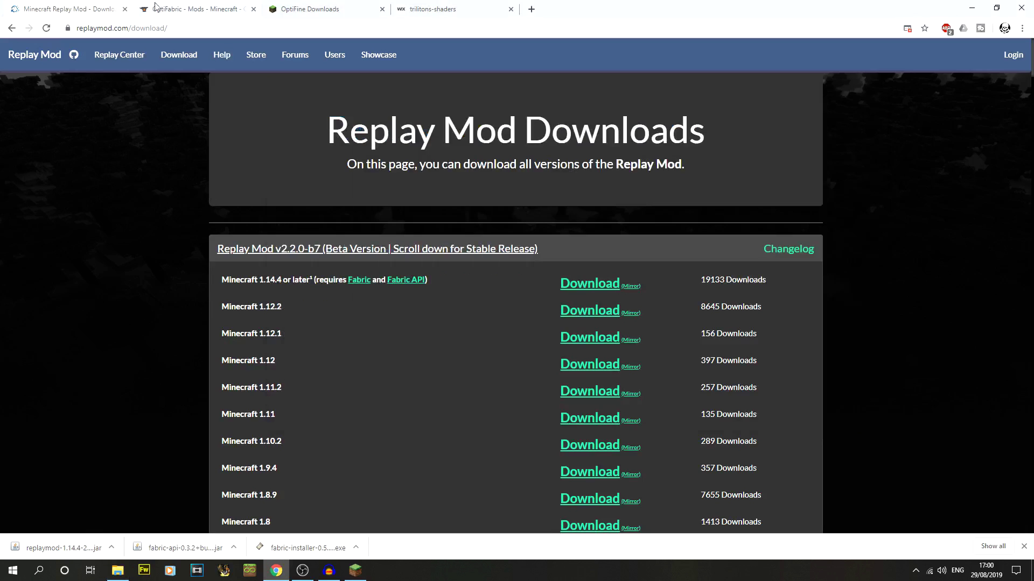
# Step: Download optifabric-0.5.1.jar from CurseForge's Files tab, keep it, copy it into mods, and close its tab
pyautogui.click(124, 10)
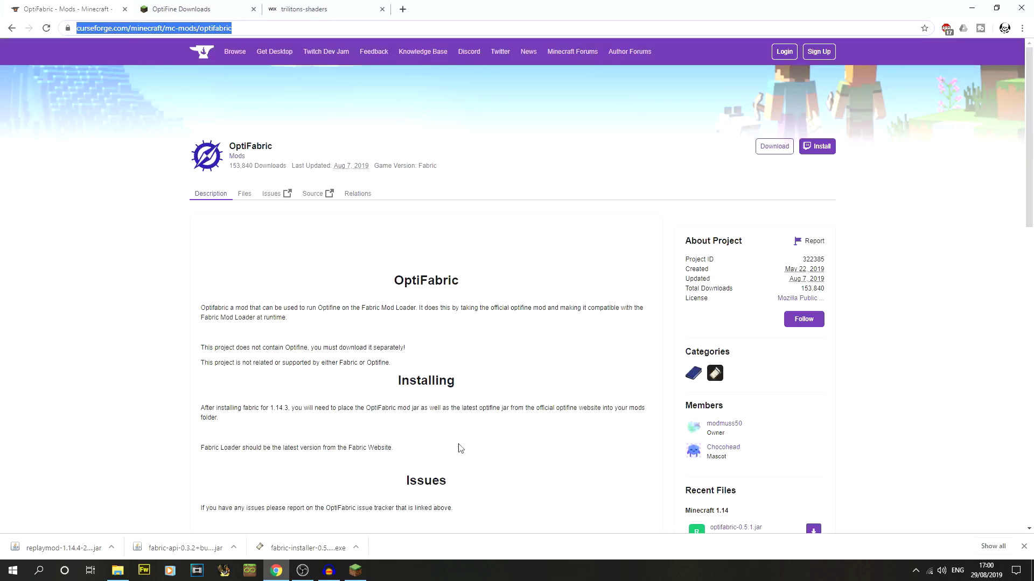
pyautogui.click(242, 195)
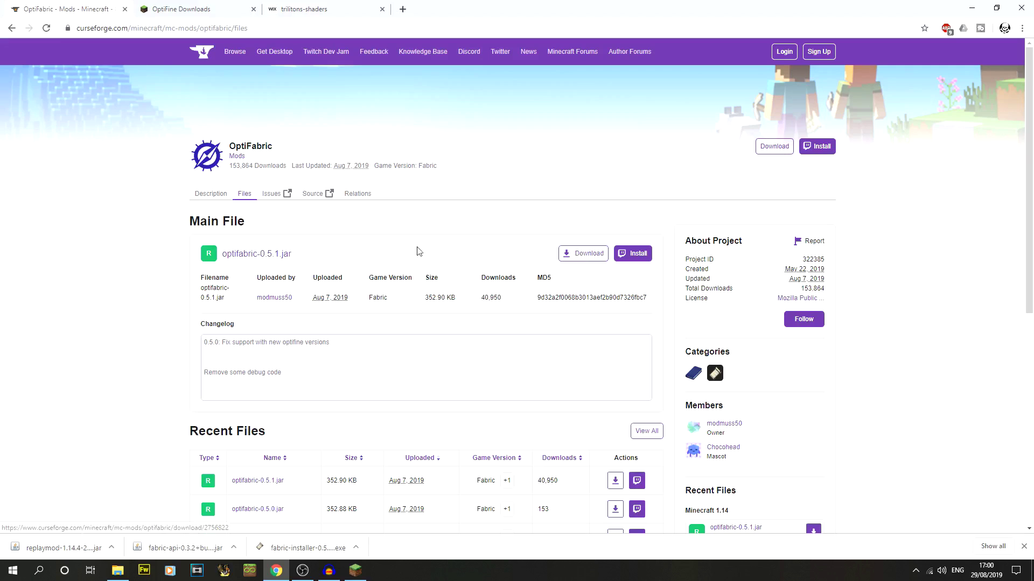
pyautogui.click(589, 254)
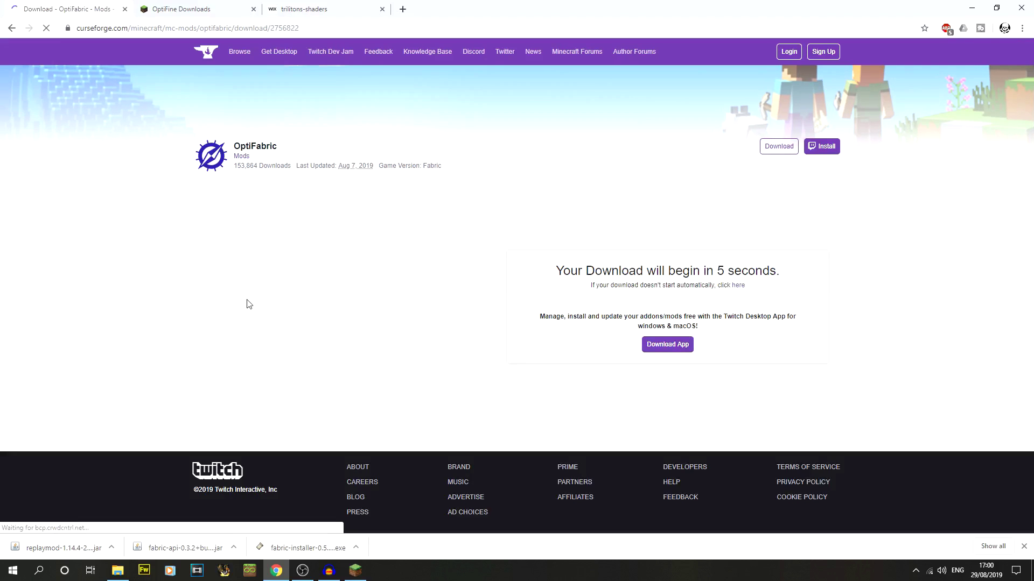
pyautogui.rightClick(778, 314)
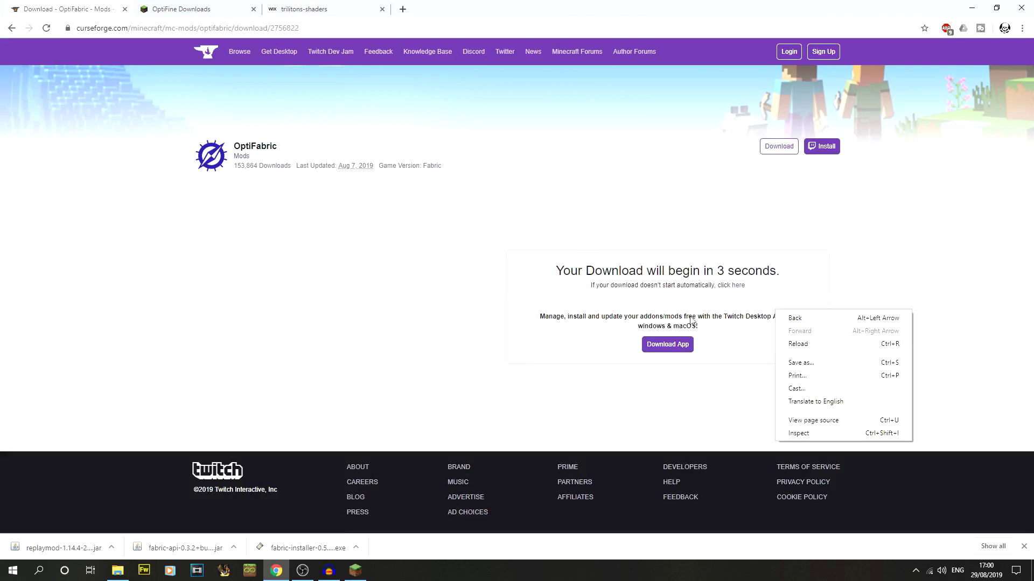
pyautogui.click(505, 330)
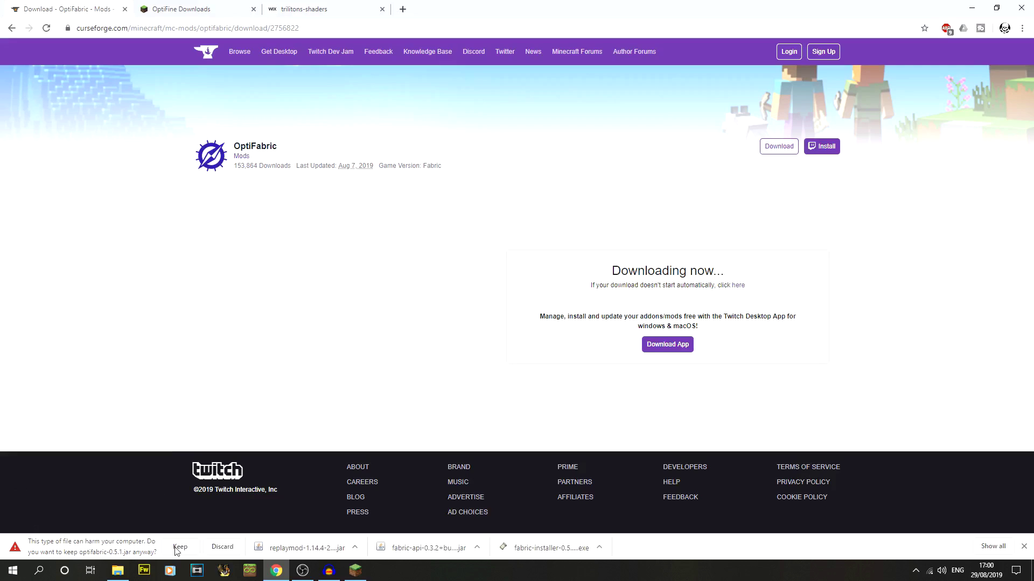
pyautogui.click(179, 547)
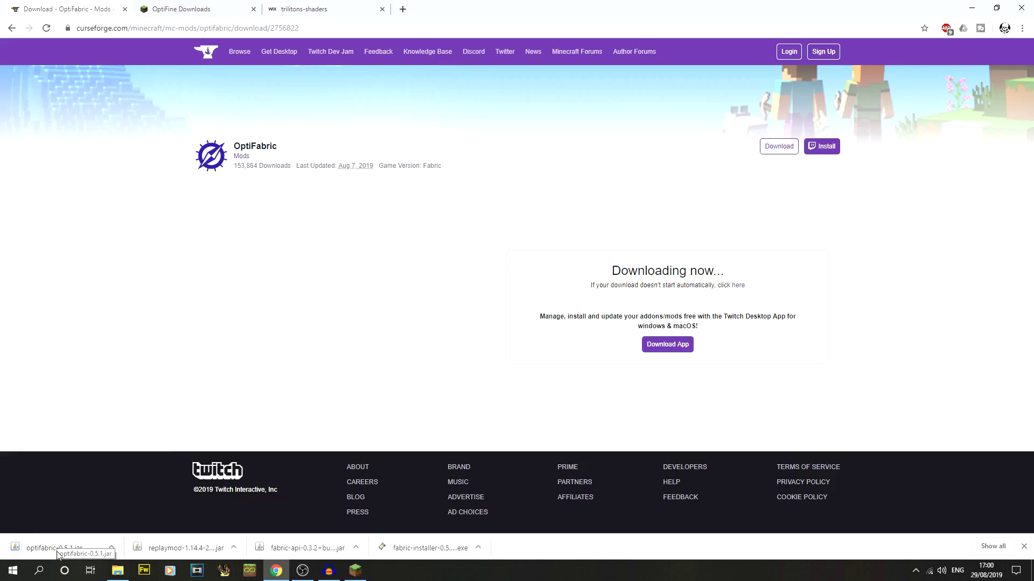
pyautogui.moveTo(49, 550); pyautogui.dragTo(519, 306)
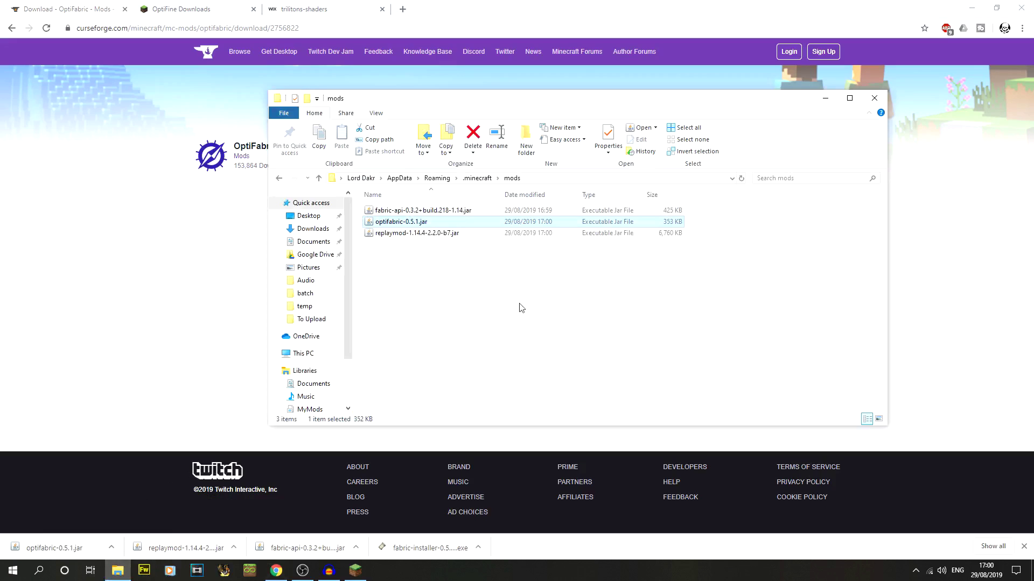
pyautogui.click(165, 290)
pyautogui.click(124, 9)
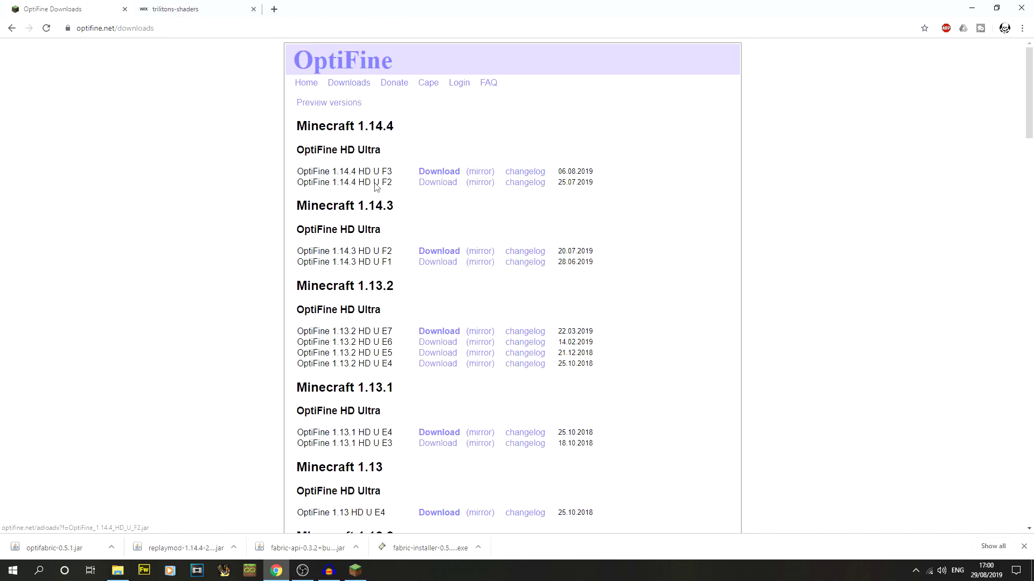
# Step: Start the OptiFine 1.14.4 HD U F3 download and continue past the adf.ly ad-blocker warning
pyautogui.moveTo(305, 126); pyautogui.dragTo(414, 127)
pyautogui.click(414, 127)
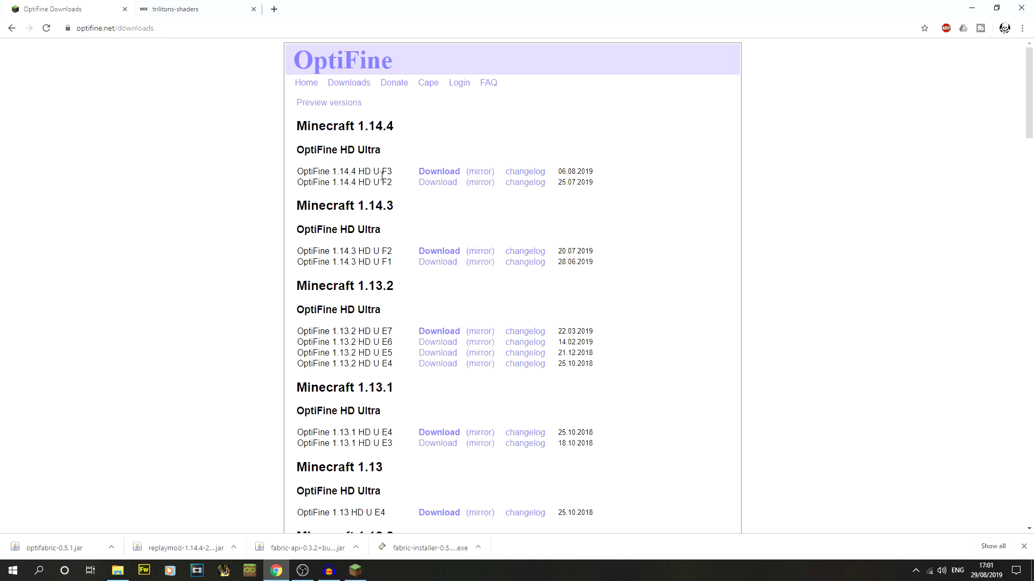
pyautogui.click(429, 173)
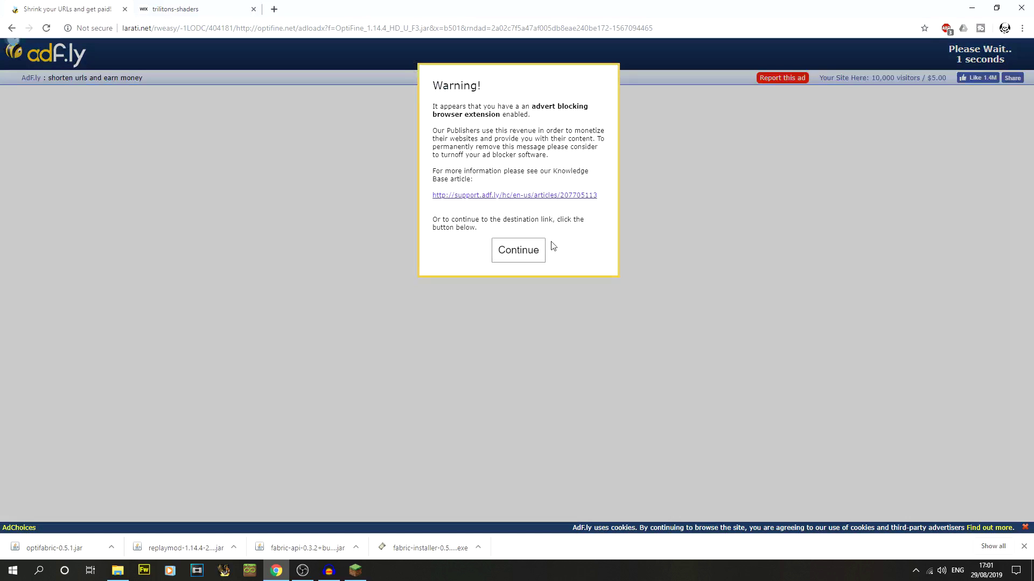
pyautogui.click(535, 248)
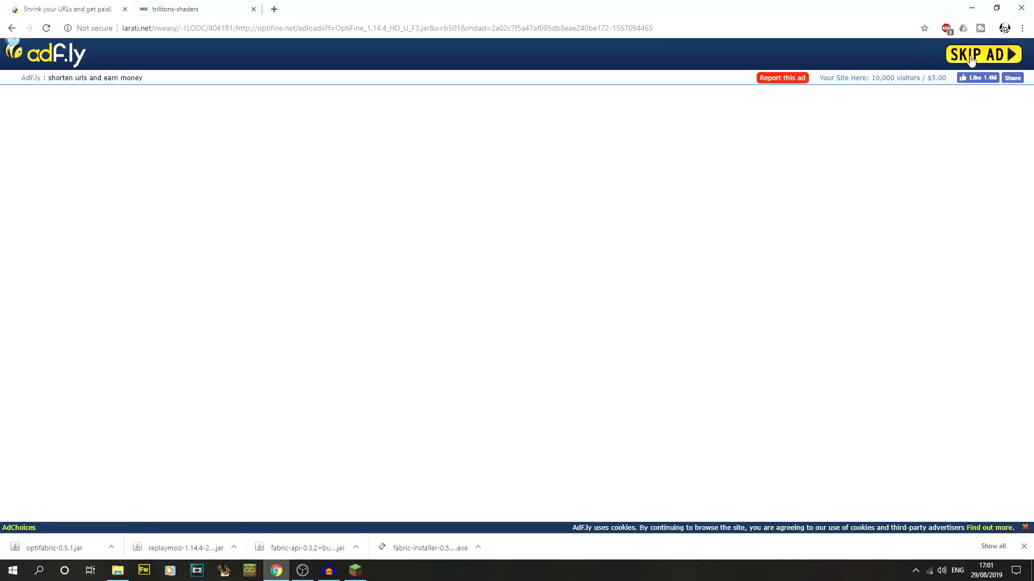
# Step: Skip the ad and download OptiFine_1.14.4_HD_U_F3.jar, keeping it despite the harmful-file warning
pyautogui.click(965, 55)
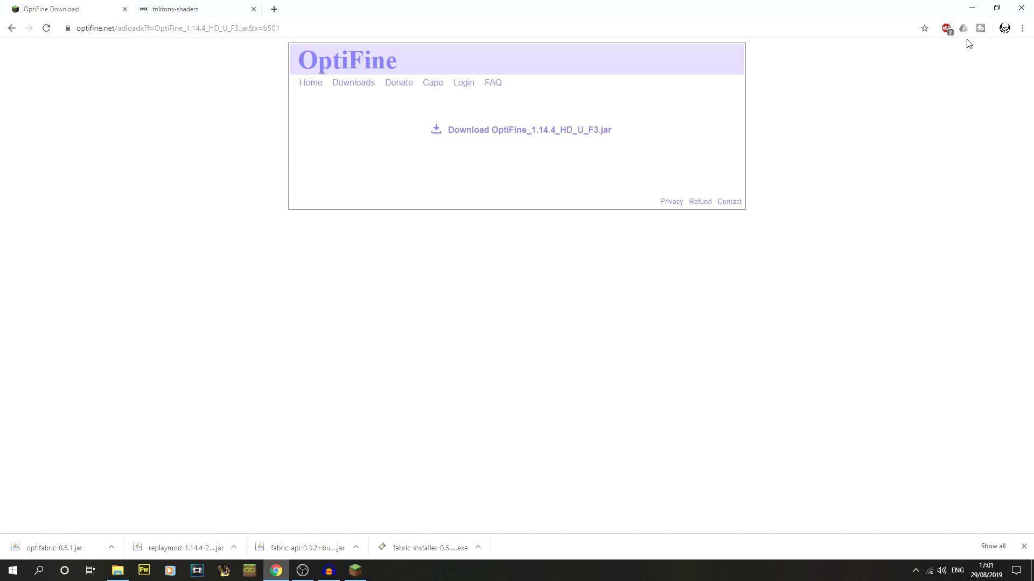
pyautogui.click(946, 30)
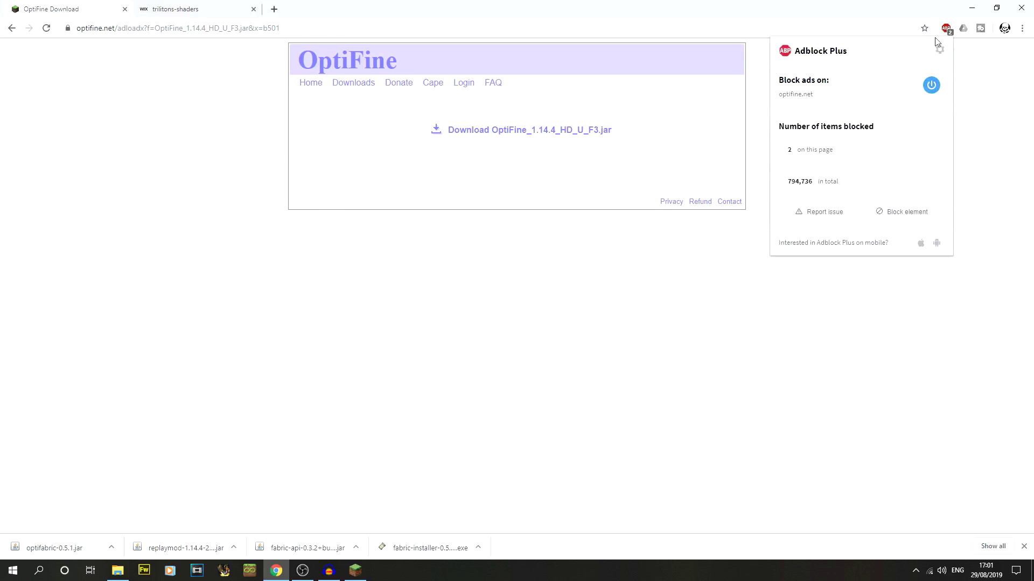
pyautogui.click(646, 105)
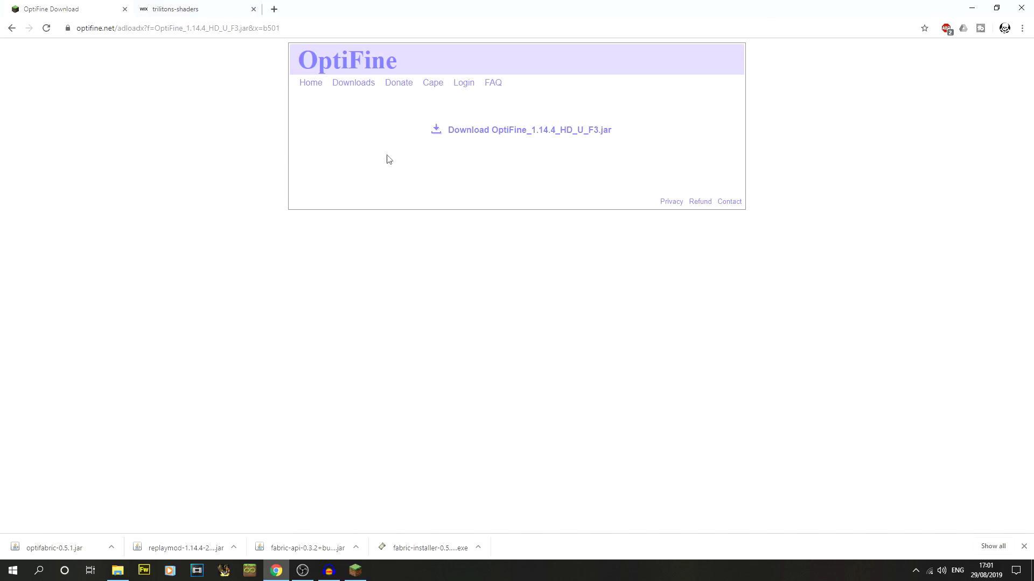
pyautogui.click(548, 132)
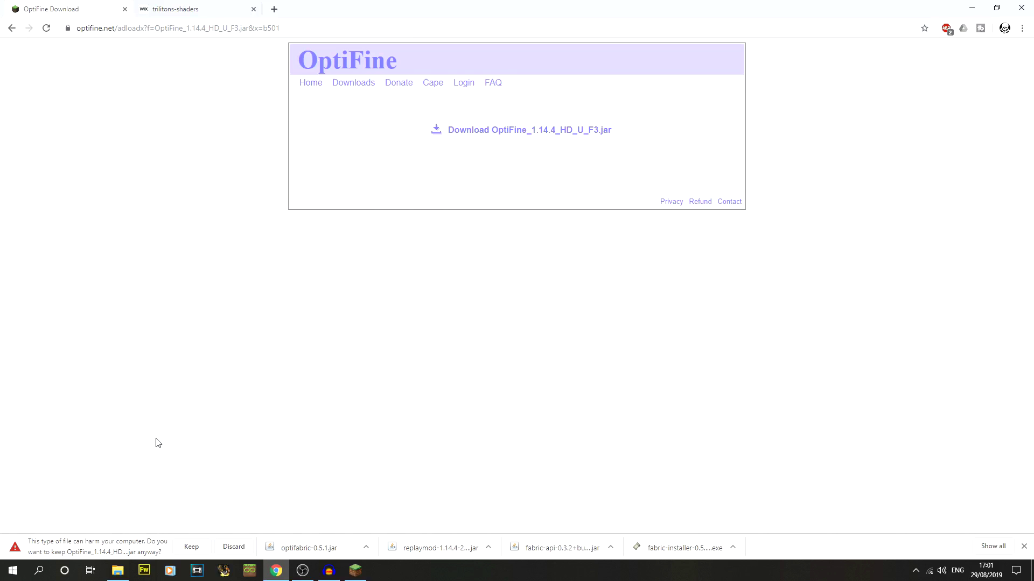
pyautogui.click(188, 543)
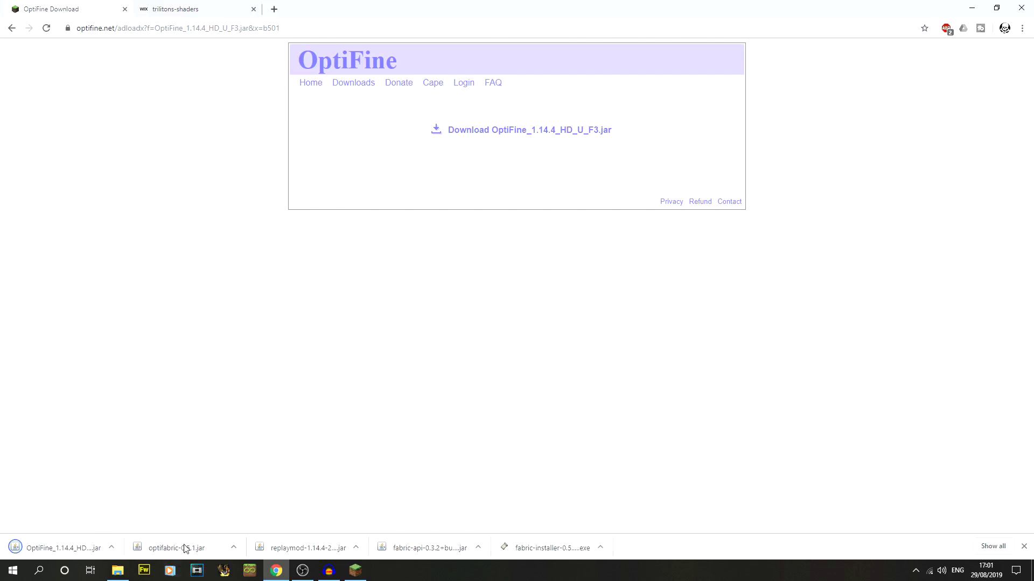
# Step: Copy the OptiFine jar from the download shelf into the .minecraft mods folder
pyautogui.click(53, 550)
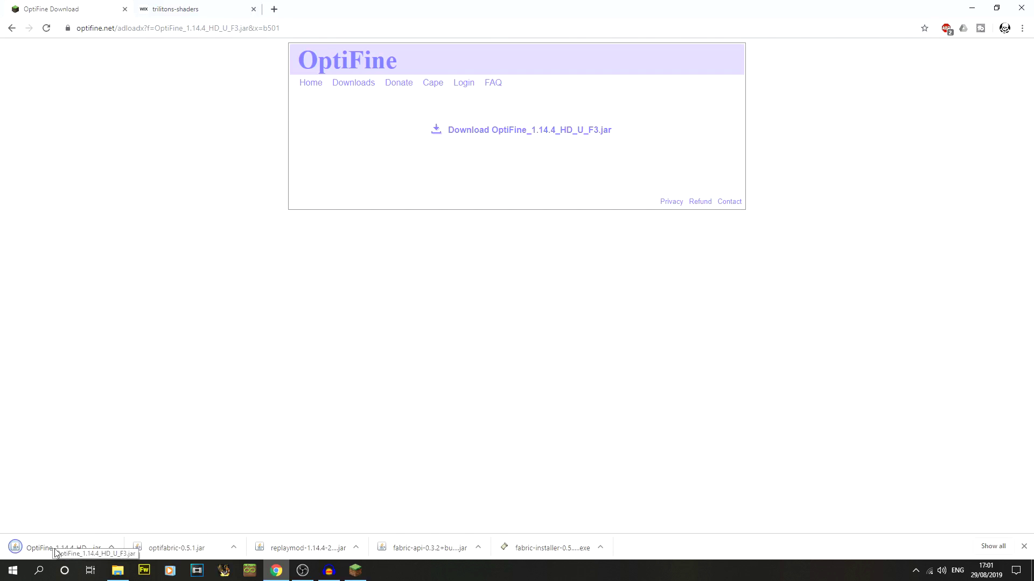
pyautogui.moveTo(56, 553); pyautogui.dragTo(453, 362)
pyautogui.click(134, 296)
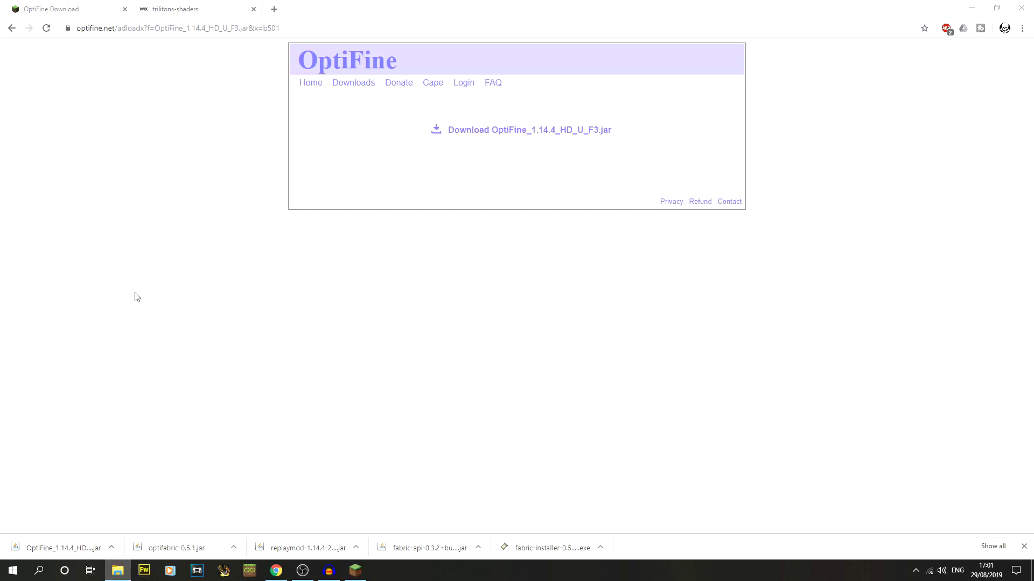
# Step: Close the OptiFine page and download the Triliton's shaders V.8 1.13 Ready zip from MediaFire
pyautogui.click(125, 10)
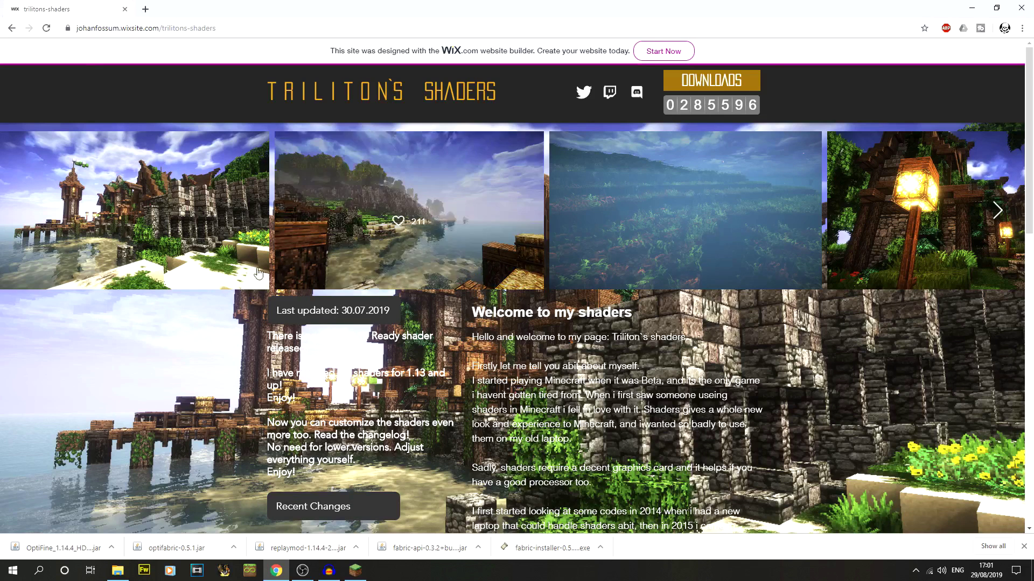
pyautogui.scroll(-4, 572, 274)
pyautogui.scroll(-4, 575, 273)
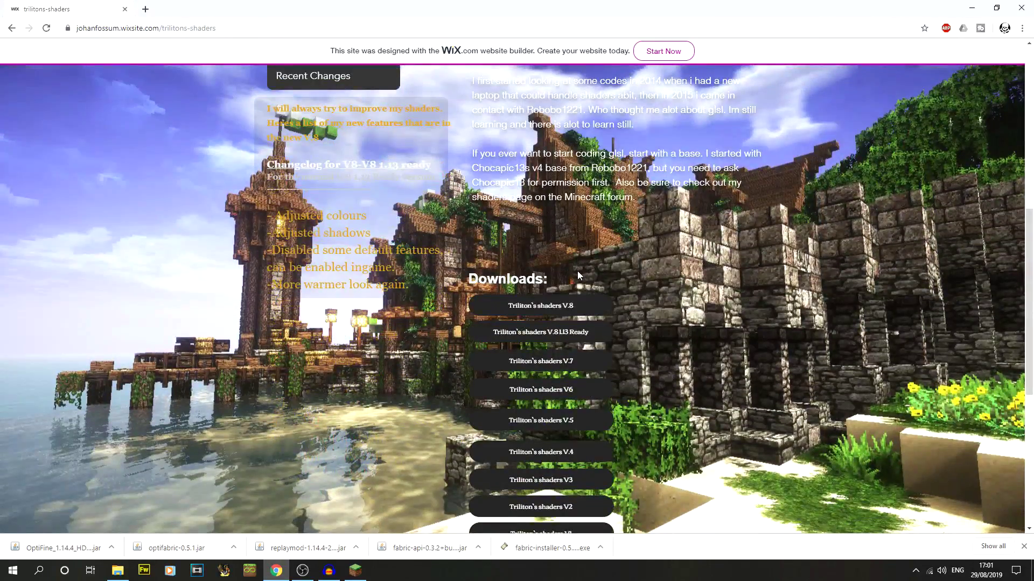
pyautogui.scroll(-1, 577, 270)
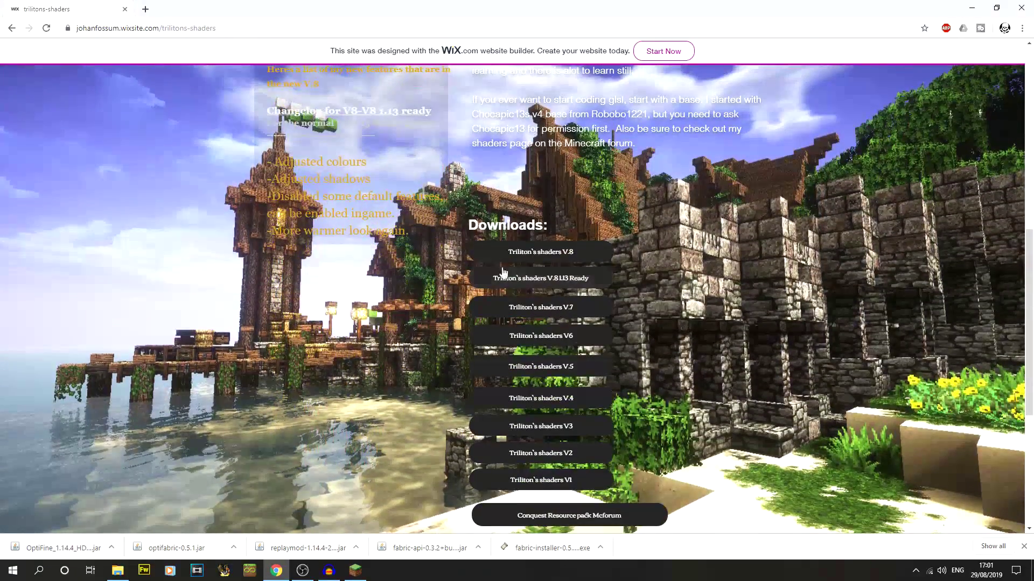
pyautogui.click(588, 285)
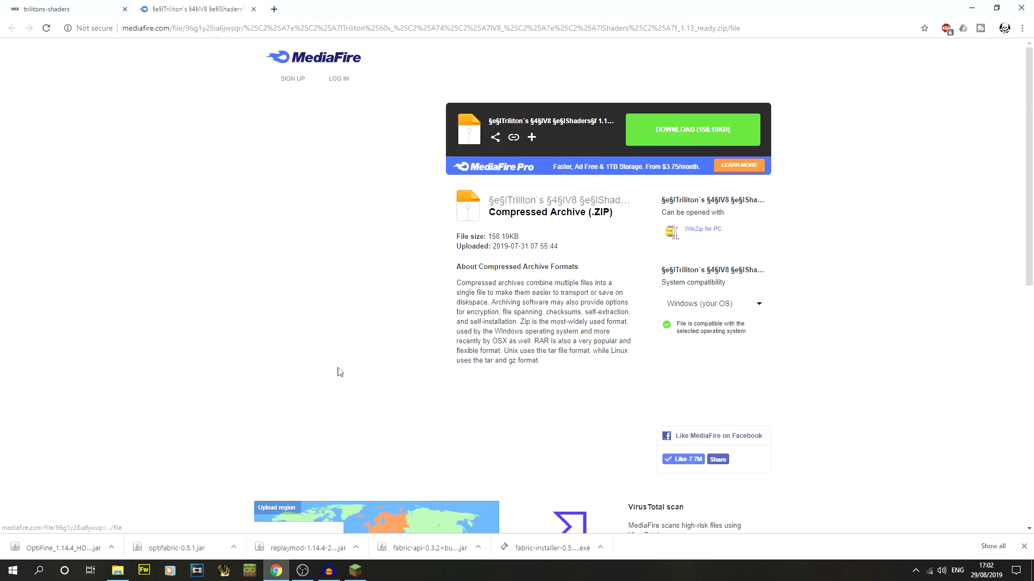
pyautogui.scroll(-6, 485, 372)
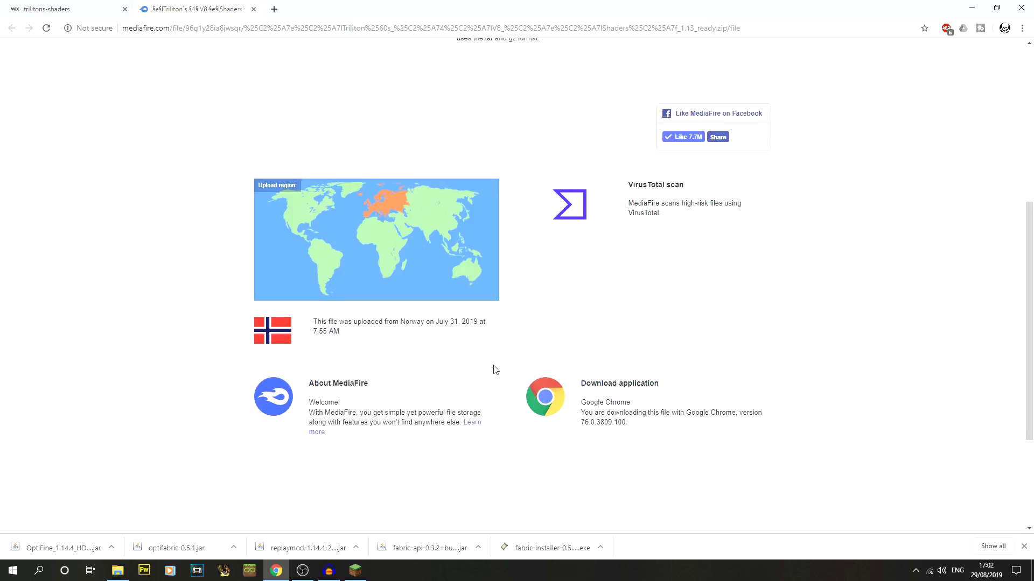
pyautogui.scroll(6, 491, 369)
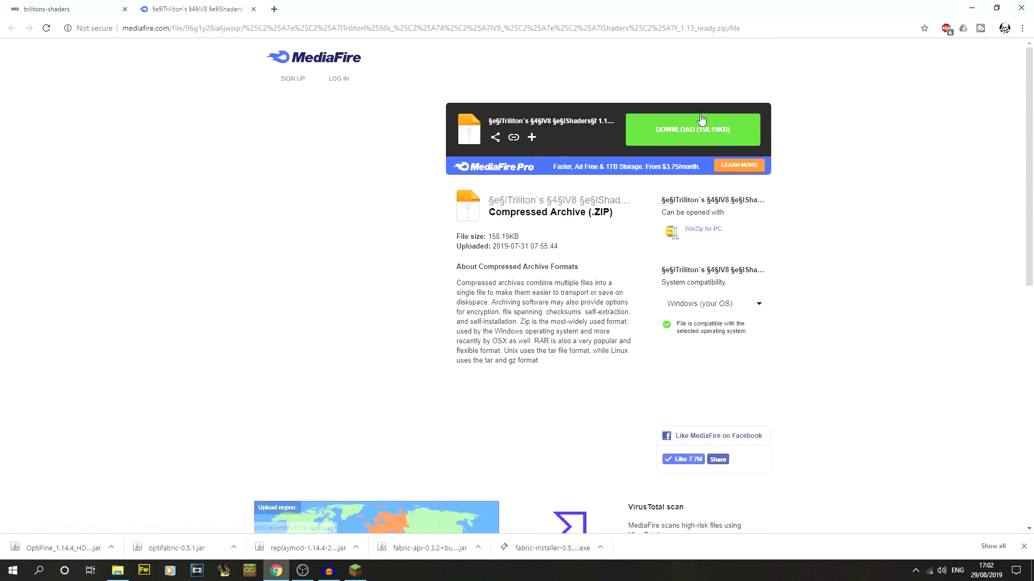
pyautogui.click(741, 133)
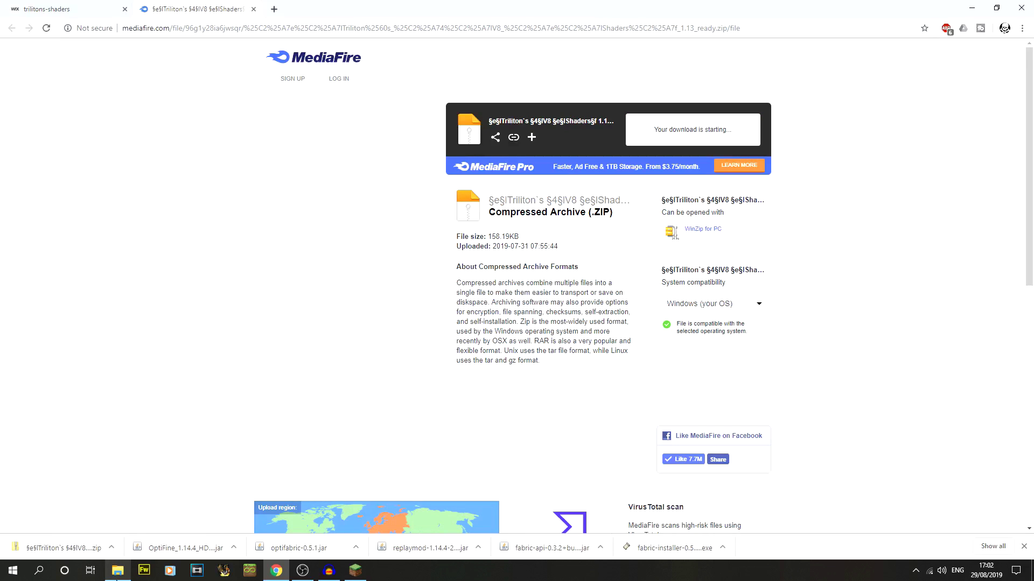
pyautogui.moveTo(117, 569)
pyautogui.click(122, 509)
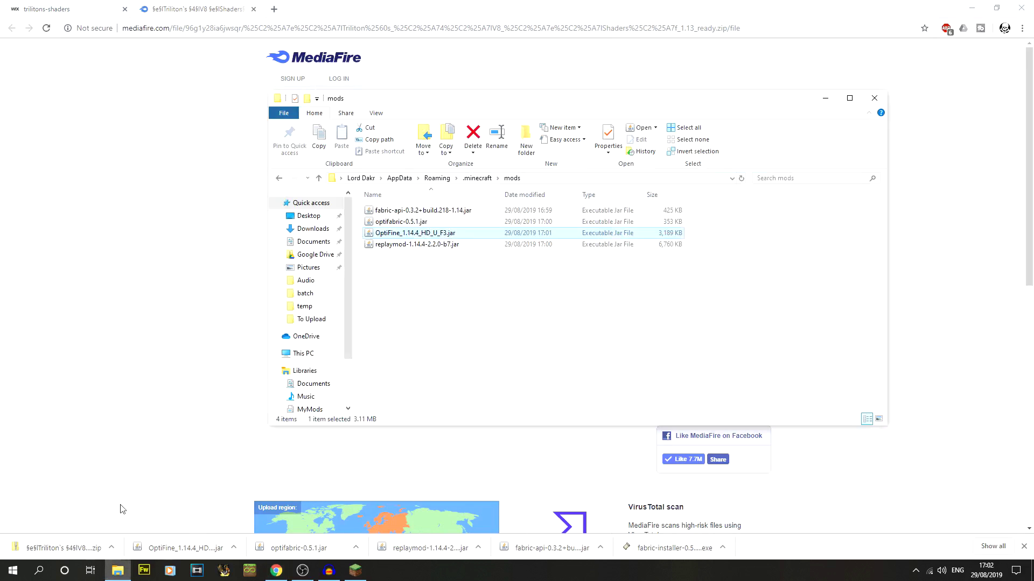
# Step: Put the downloaded Triliton's shaders zip into the .minecraft shaderpacks folder
pyautogui.click(485, 180)
pyautogui.scroll(-5, 431, 301)
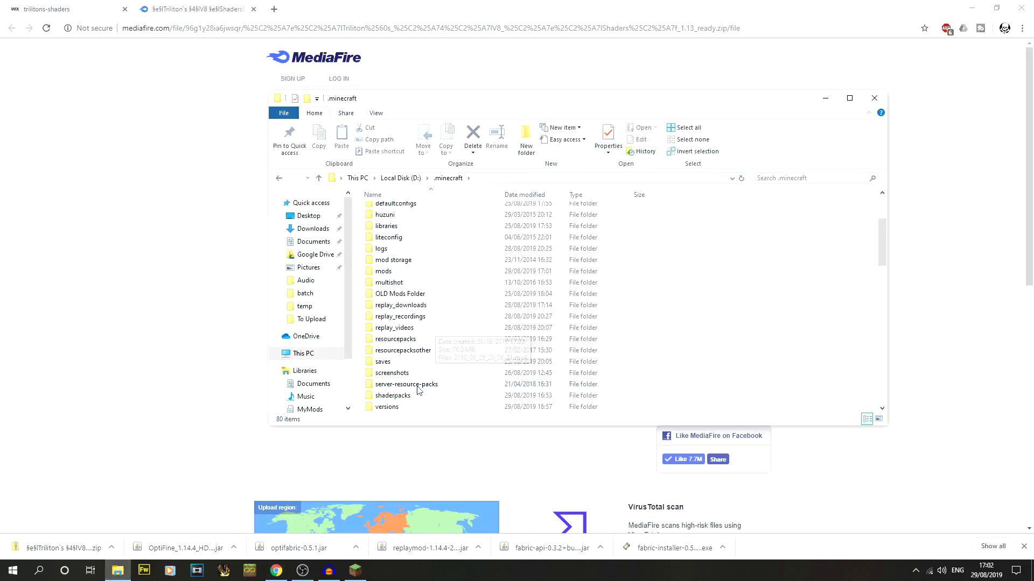
pyautogui.doubleClick(393, 395)
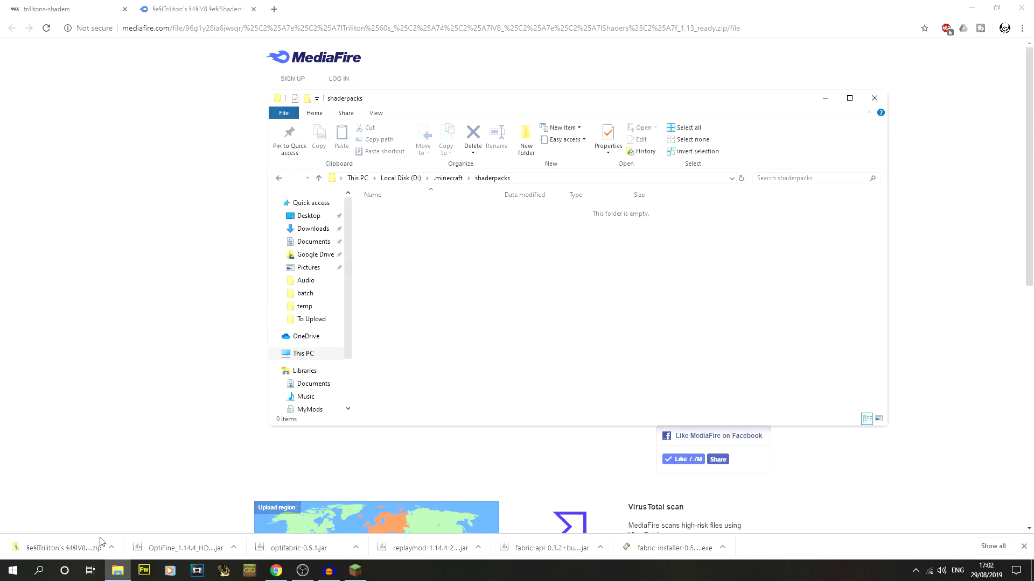
pyautogui.moveTo(101, 541); pyautogui.dragTo(544, 274)
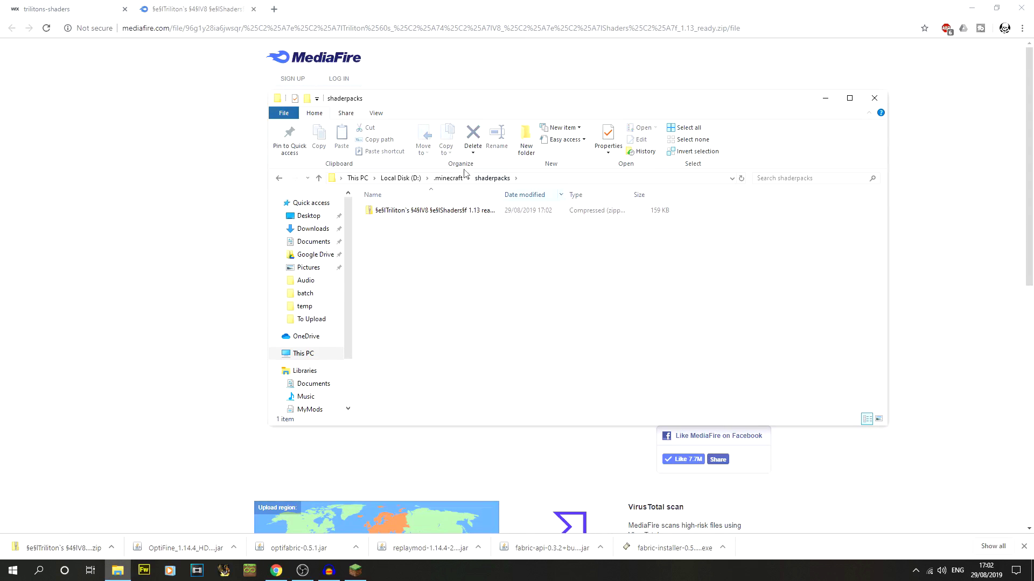
# Step: Select the shaders zip and check the shaderpacks folder's full path in the address bar
pyautogui.click(471, 213)
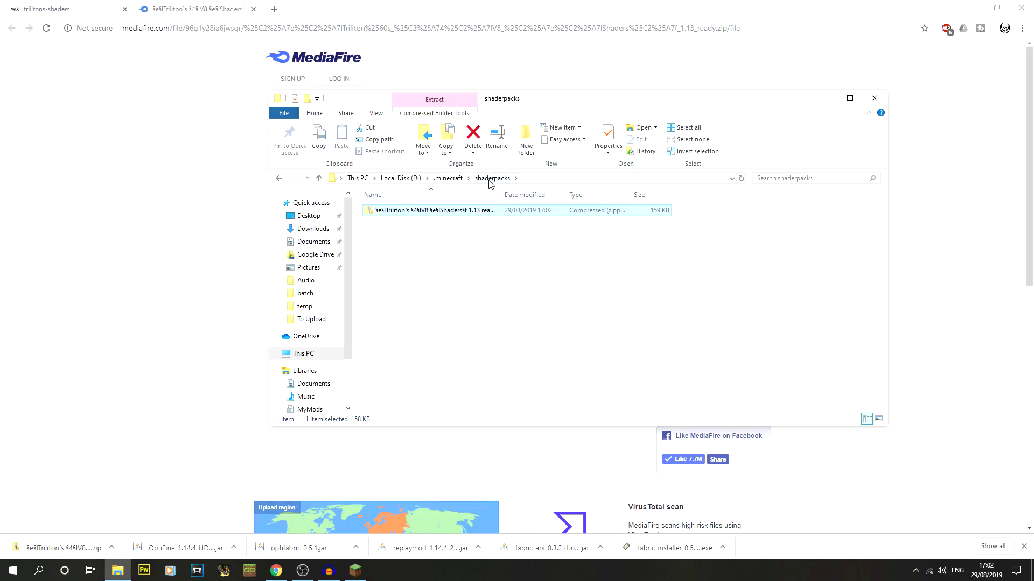
pyautogui.click(541, 184)
pyautogui.press('End')
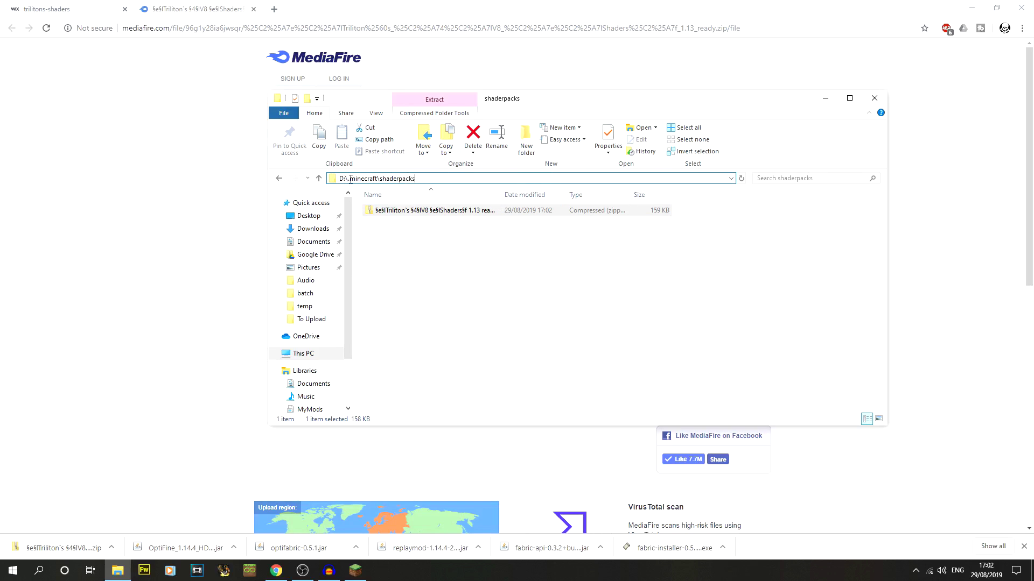
pyautogui.moveTo(350, 180); pyautogui.dragTo(415, 179)
pyautogui.click(390, 176)
pyautogui.click(417, 178)
pyautogui.click(549, 294)
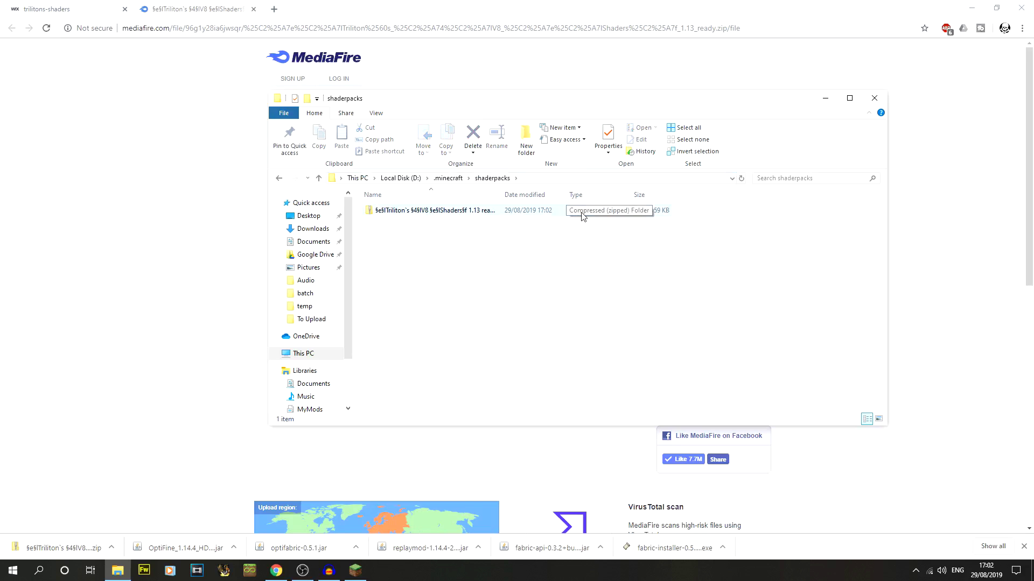
pyautogui.click(187, 221)
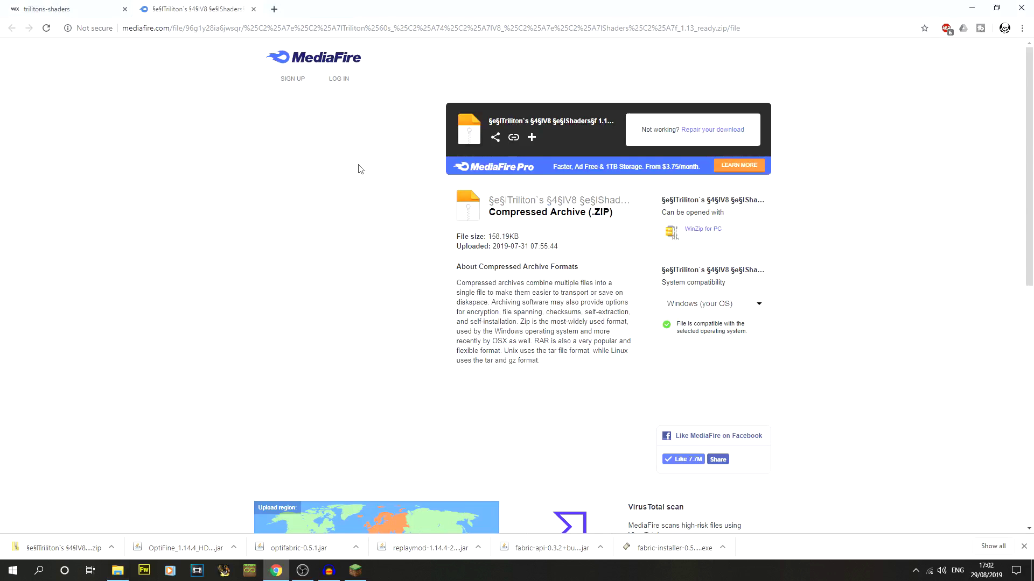
# Step: Close the shader tabs, search Google for ffmpeg, and open the official FFmpeg website
pyautogui.click(254, 9)
pyautogui.click(145, 9)
pyautogui.click(125, 10)
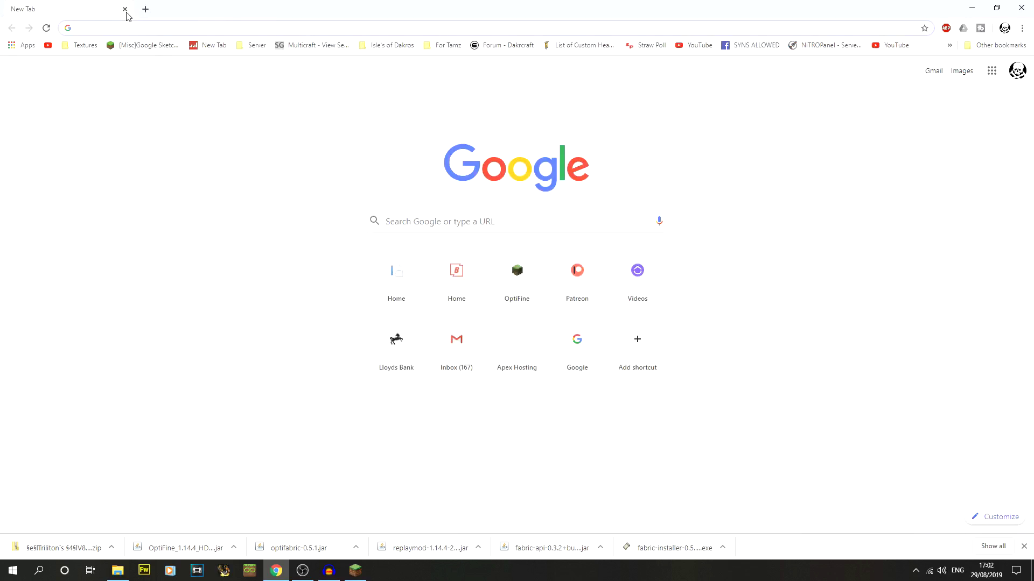
pyautogui.write('ffmpeg')
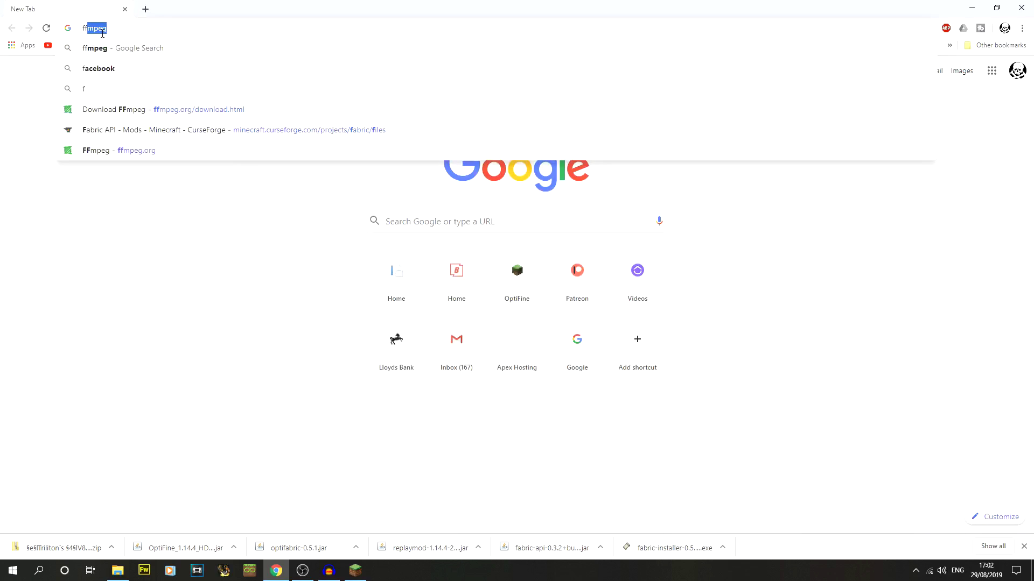
pyautogui.press('Return')
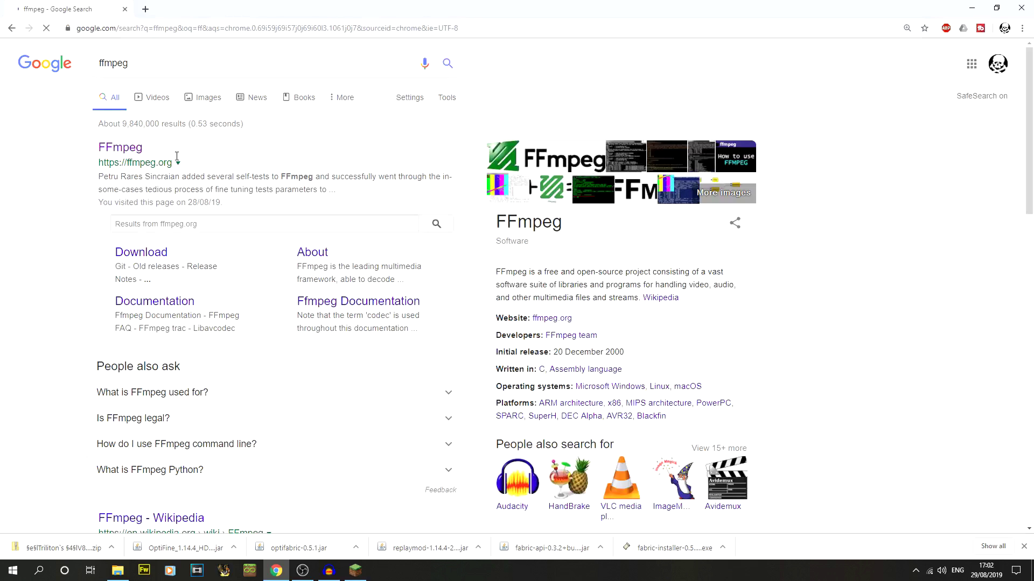
pyautogui.click(133, 155)
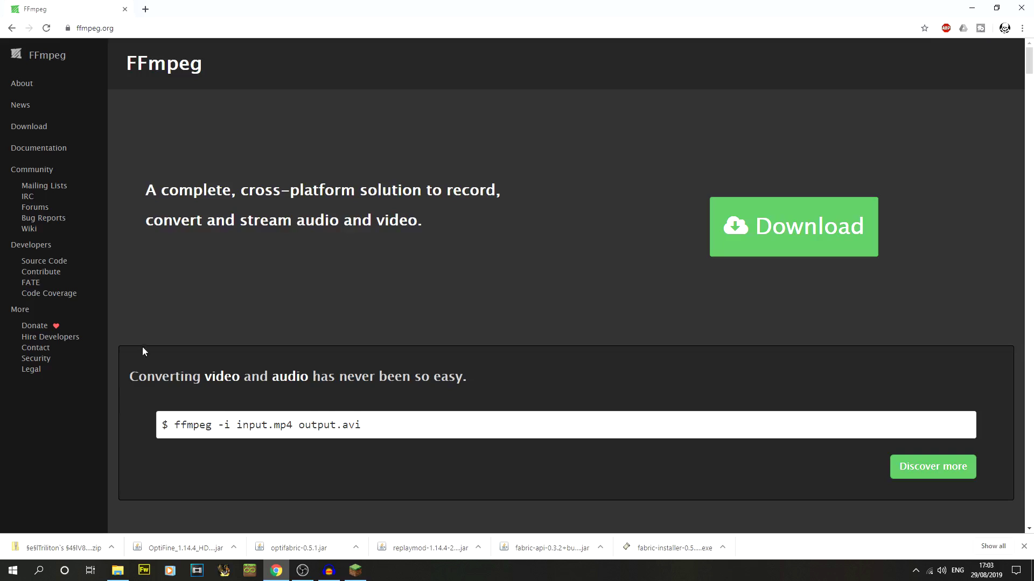
# Step: Go to FFmpeg's Windows builds page and download the Windows 64-bit static build
pyautogui.click(155, 23)
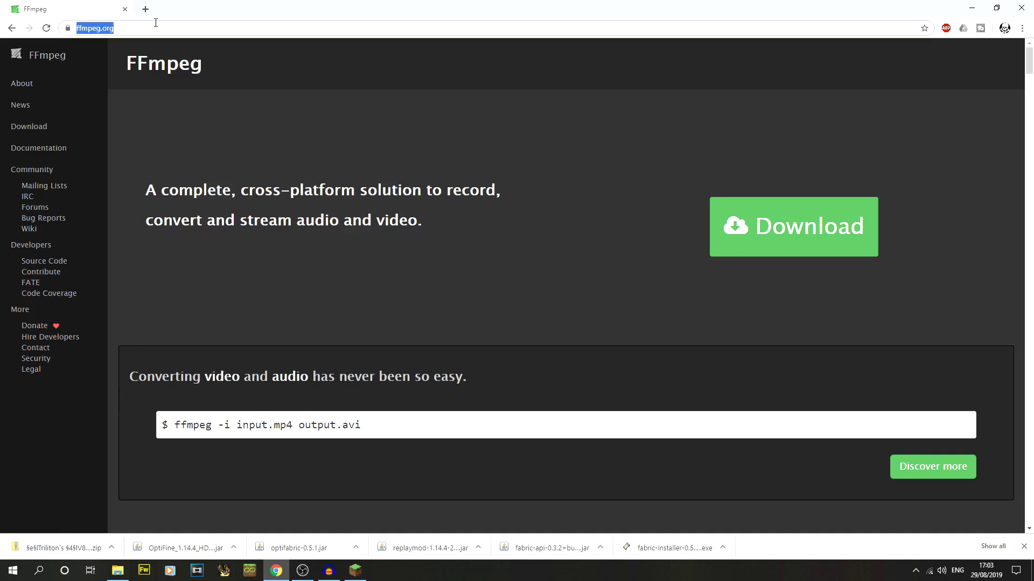
pyautogui.click(156, 23)
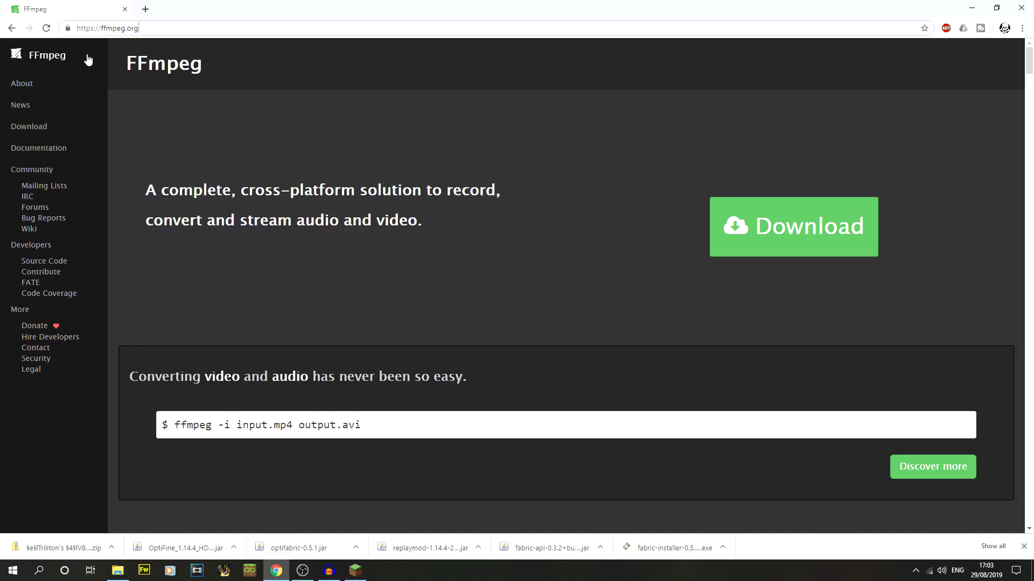
pyautogui.click(44, 132)
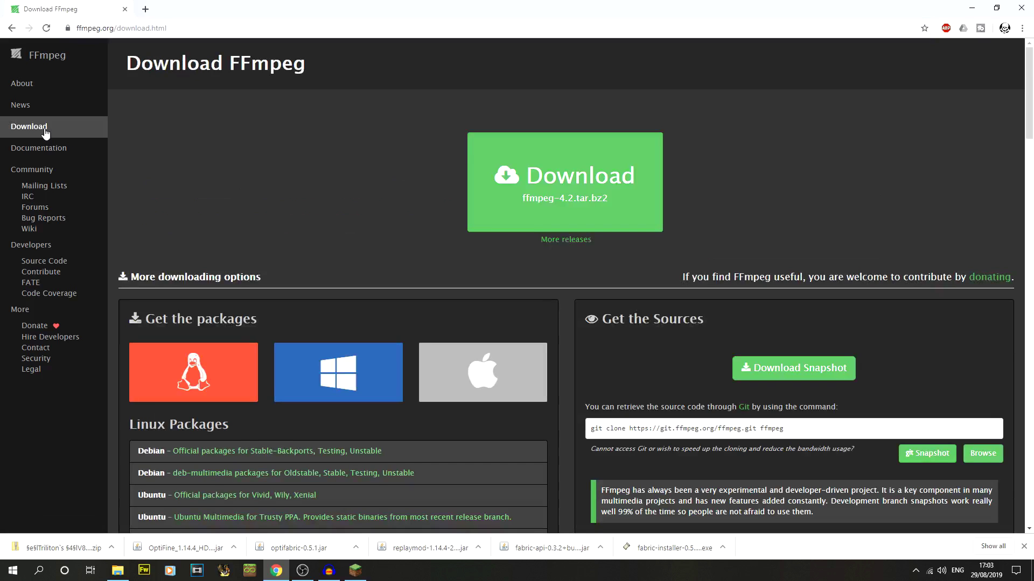
pyautogui.scroll(-3, 233, 231)
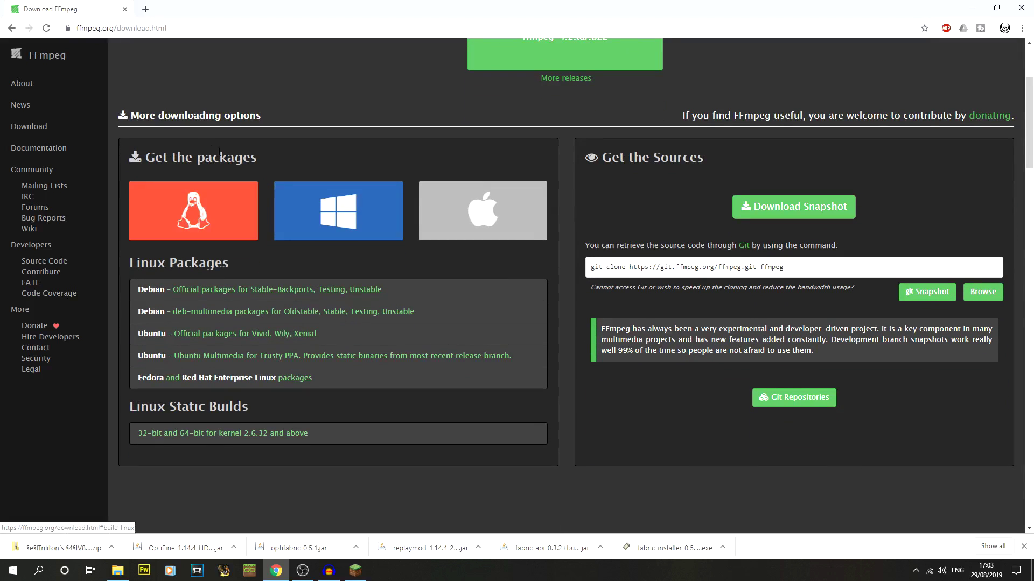
pyautogui.moveTo(388, 198)
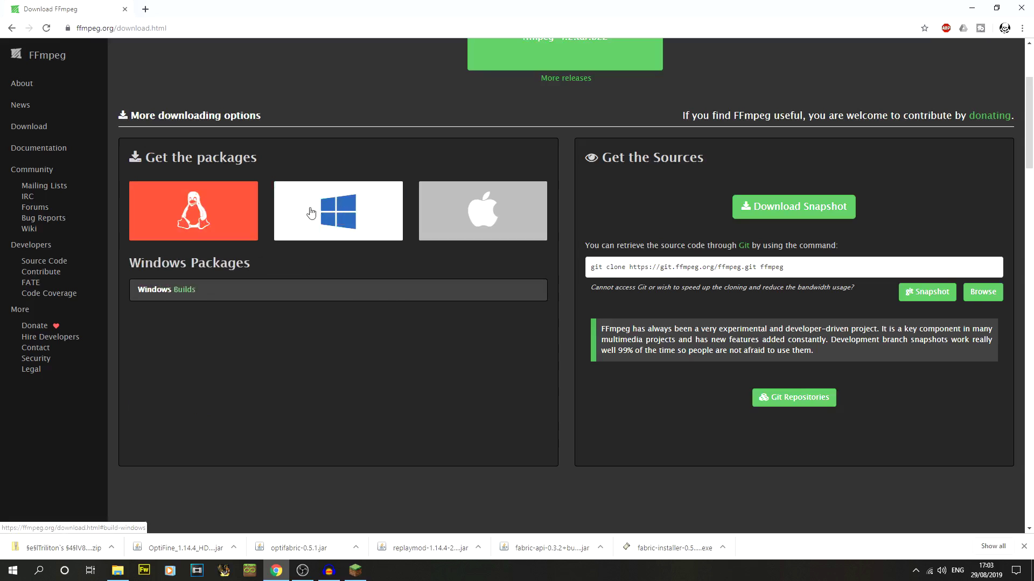
pyautogui.click(358, 214)
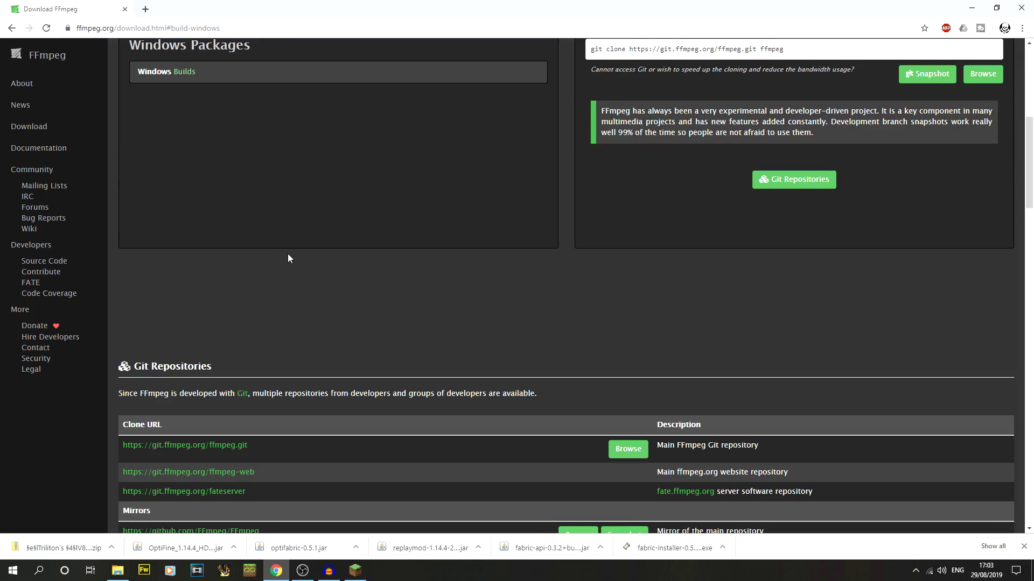
pyautogui.scroll(3, 291, 255)
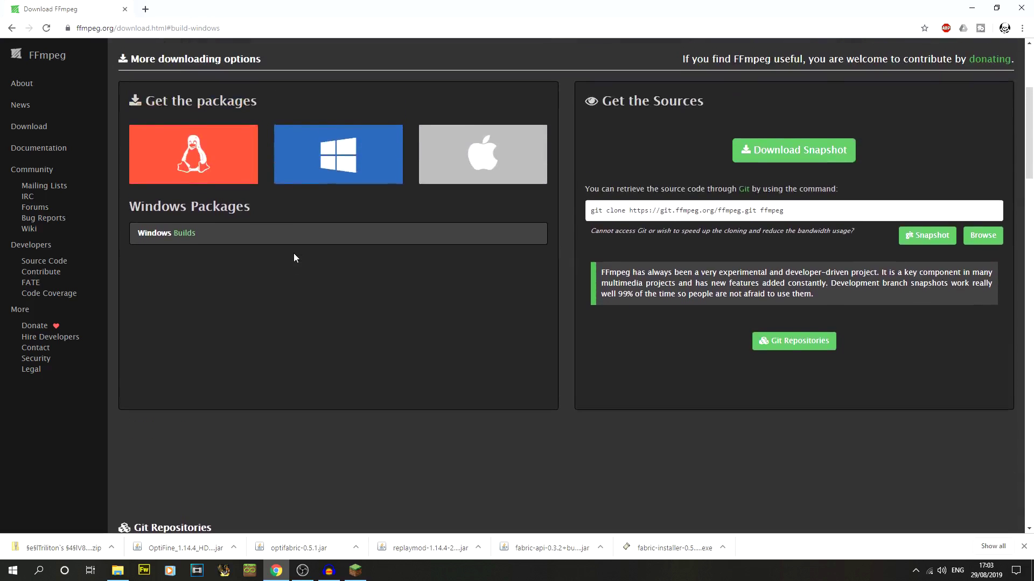
pyautogui.click(178, 237)
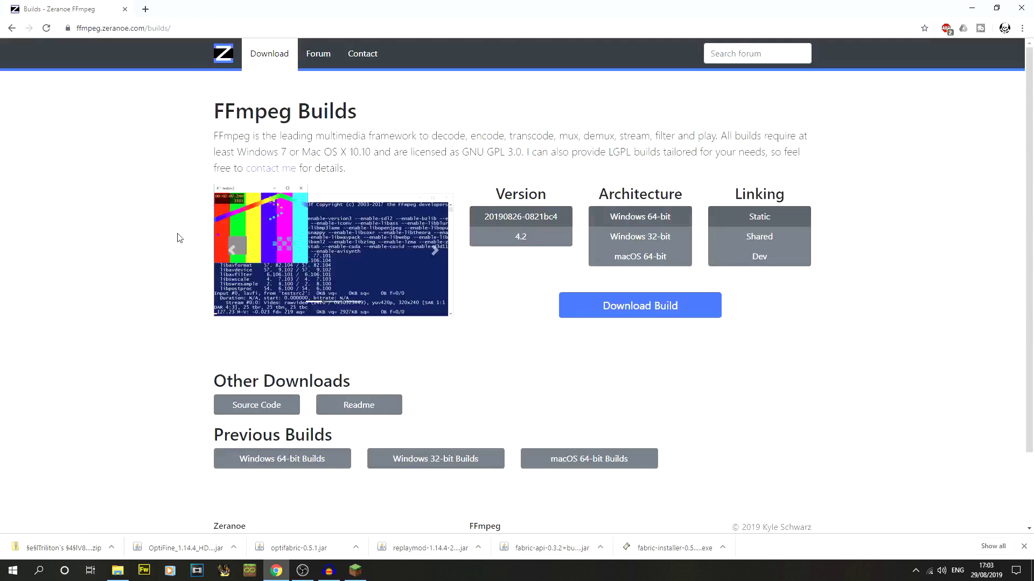
pyautogui.click(668, 310)
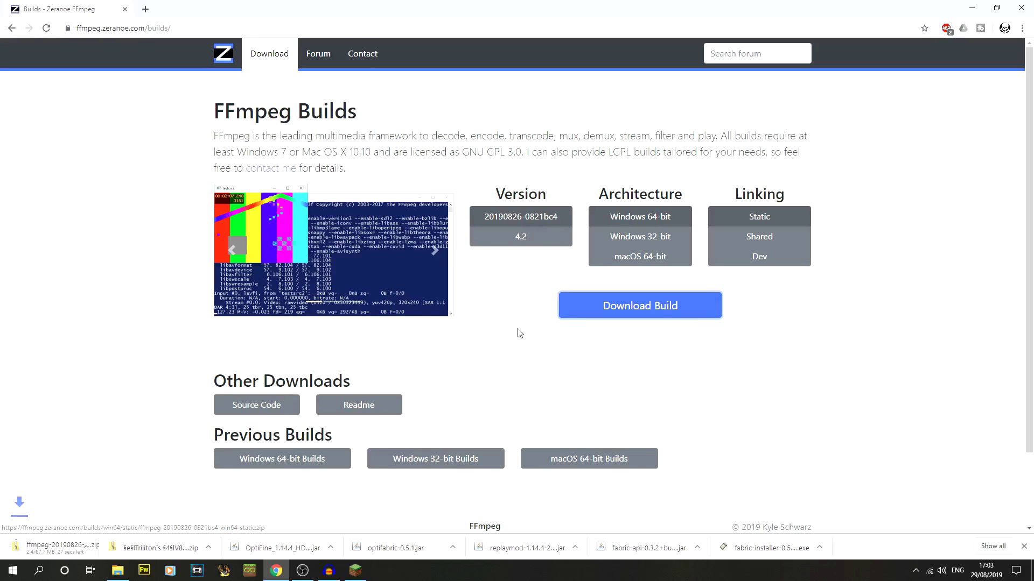
pyautogui.click(118, 570)
# Step: Navigate File Explorer to the ffmpeg folder on Local Disk (D:)
pyautogui.moveTo(483, 112); pyautogui.dragTo(579, 110)
pyautogui.click(504, 178)
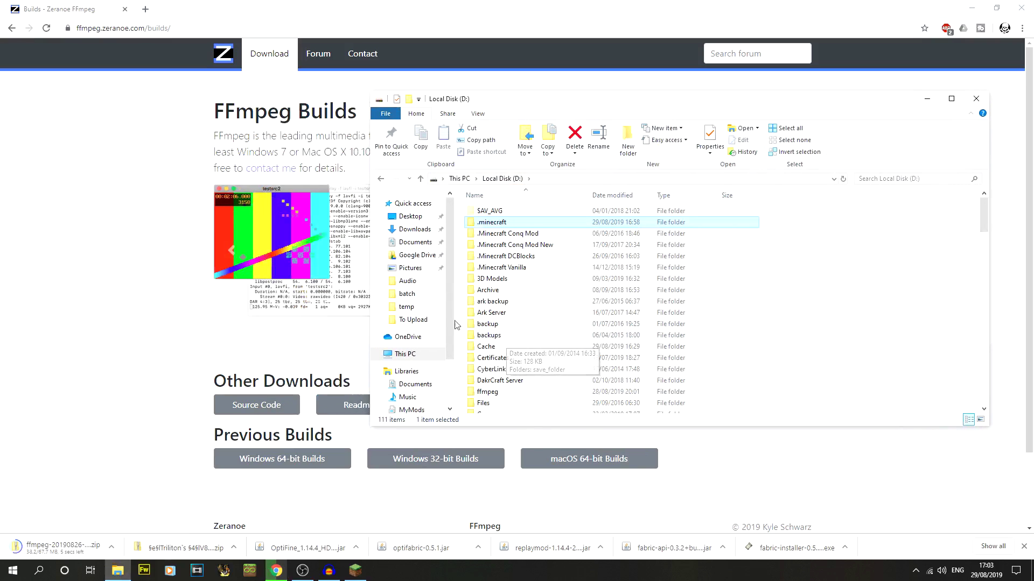
pyautogui.scroll(-1, 588, 299)
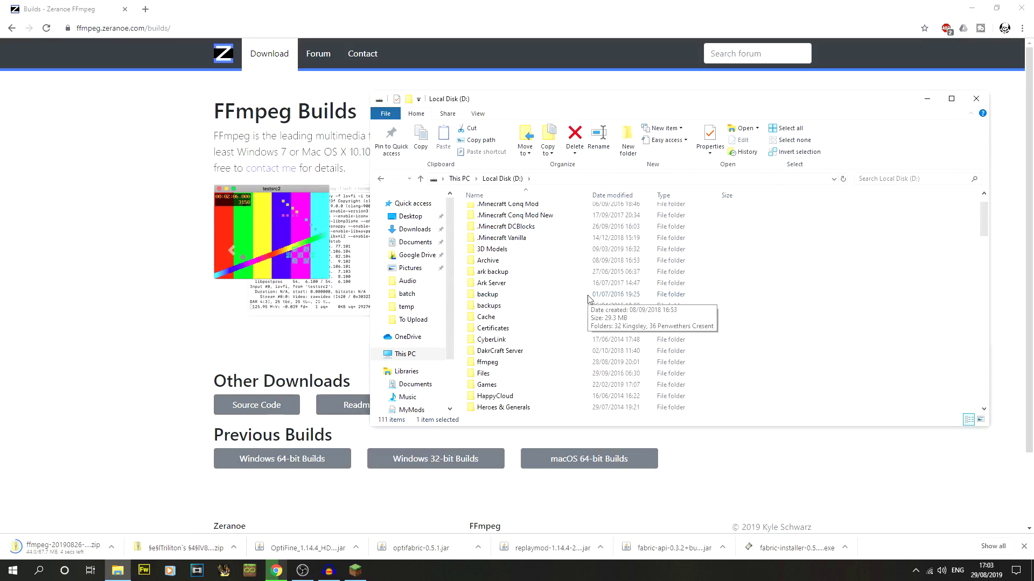
pyautogui.click(459, 178)
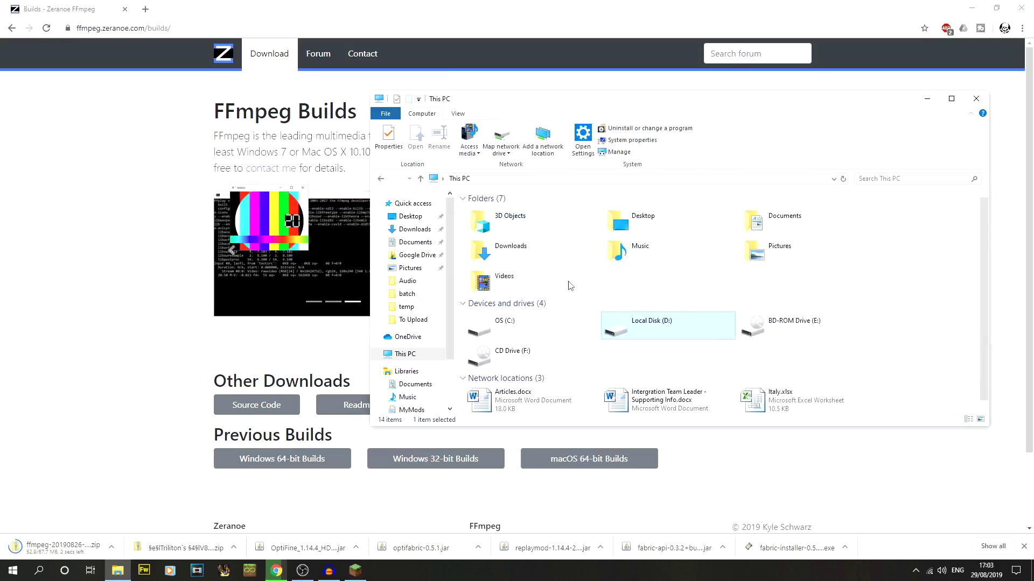
pyautogui.click(653, 329)
pyautogui.click(569, 331)
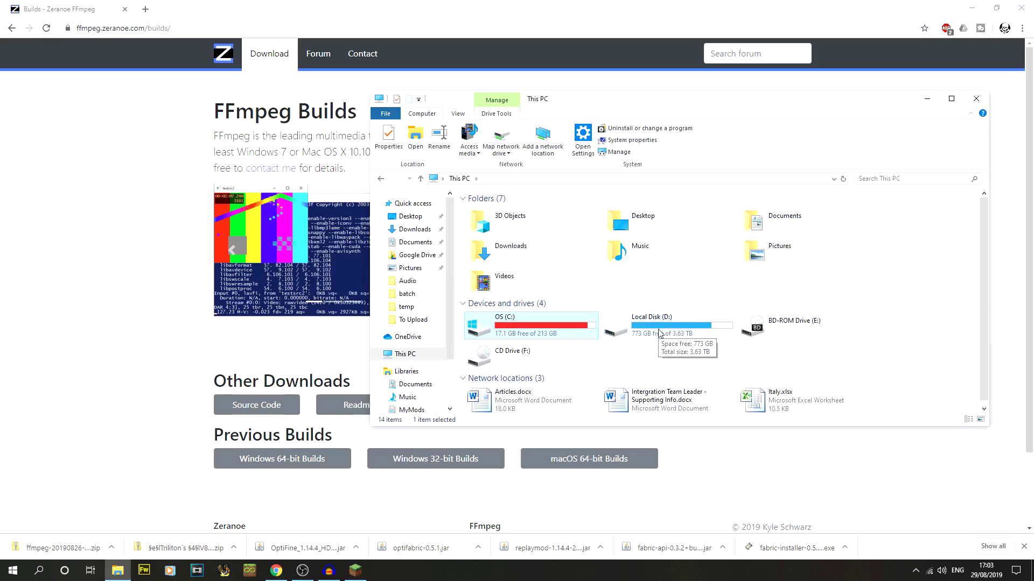
pyautogui.doubleClick(660, 333)
pyautogui.scroll(-2, 565, 338)
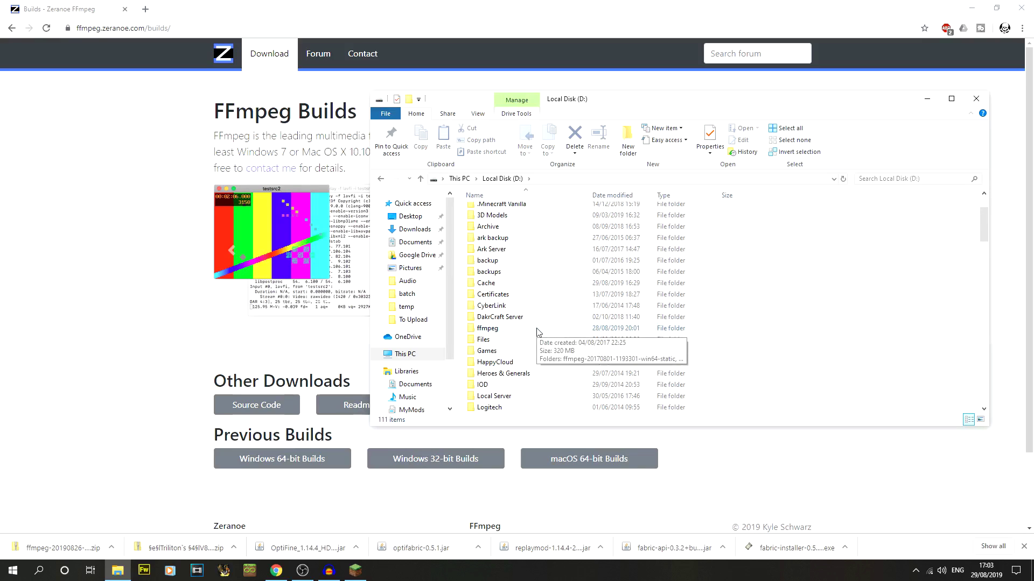
pyautogui.doubleClick(537, 330)
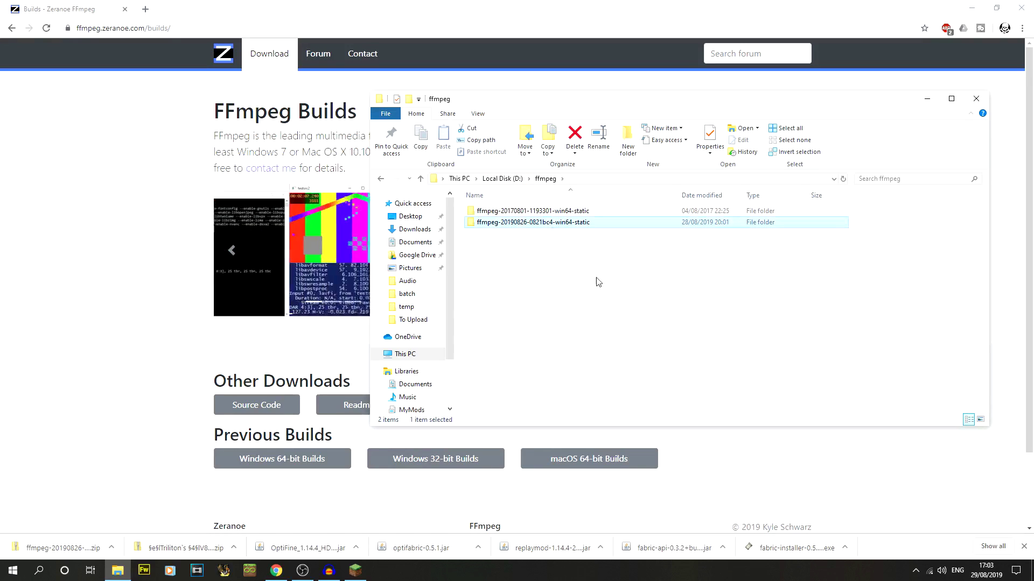
pyautogui.click(512, 180)
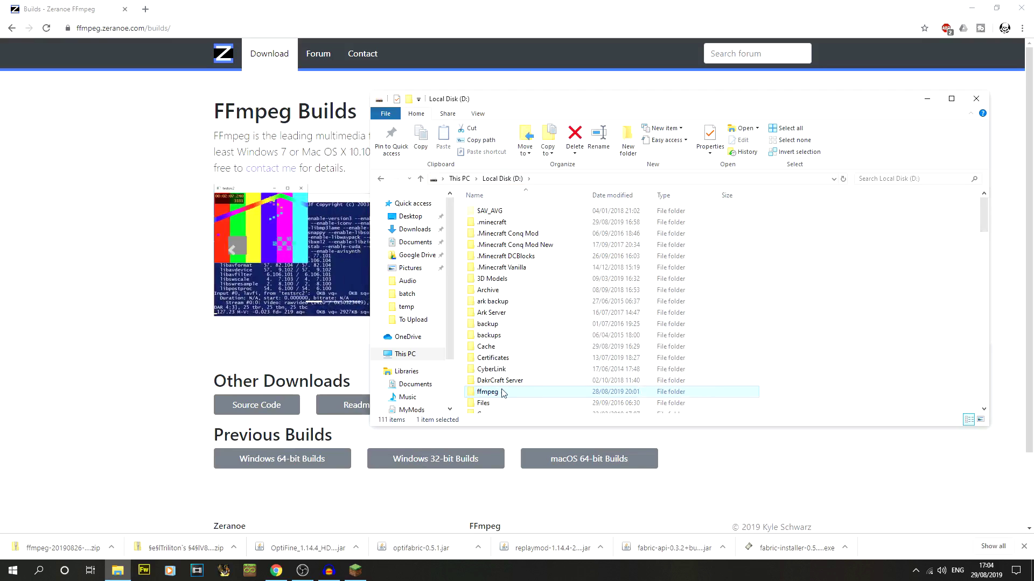
pyautogui.doubleClick(503, 396)
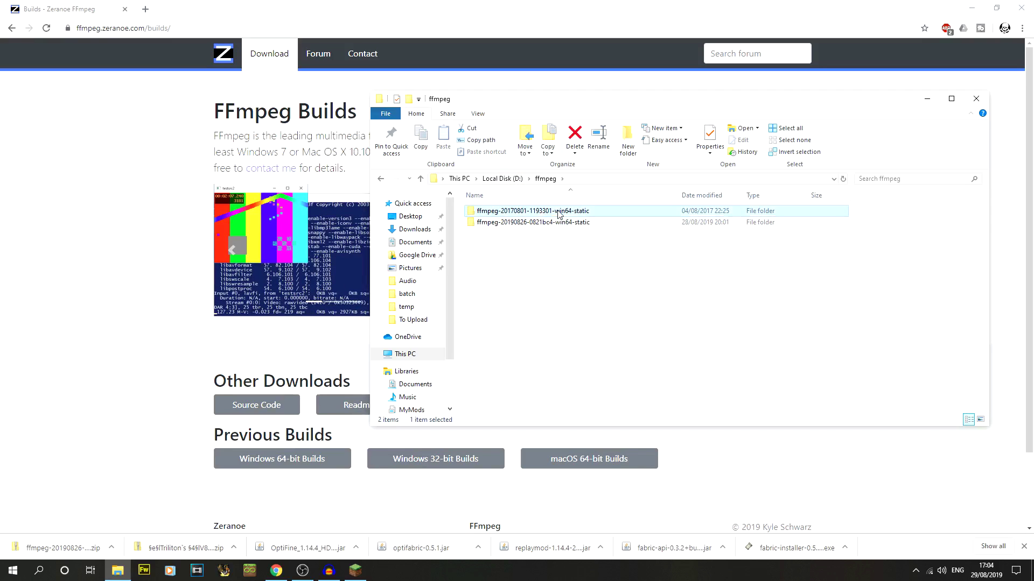
# Step: Delete the old ffmpeg-20190826 build folder from D:\ffmpeg, confirming the prompt
pyautogui.rightClick(583, 295)
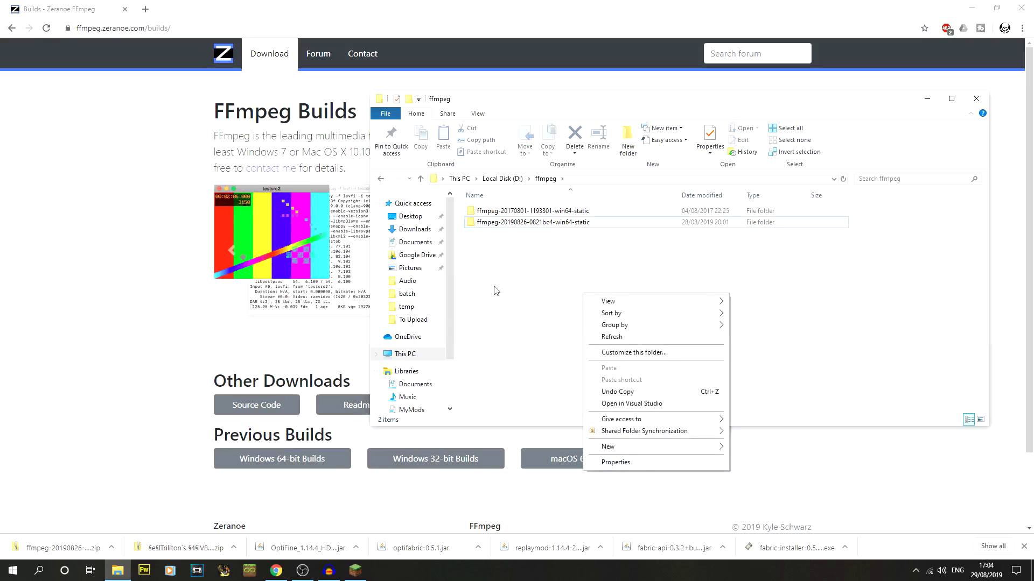
pyautogui.click(494, 293)
pyautogui.click(527, 223)
pyautogui.press('Delete')
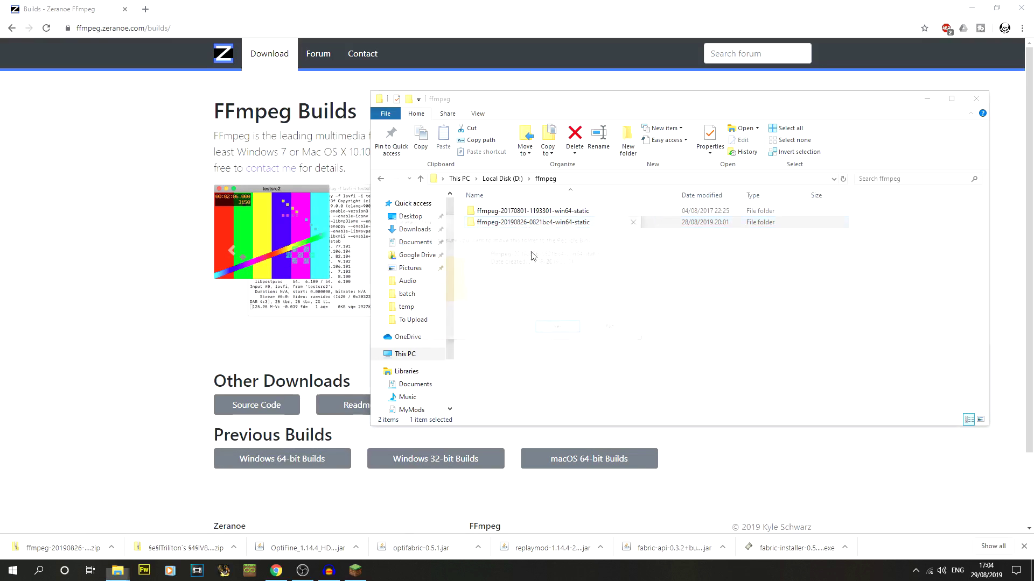
pyautogui.click(559, 329)
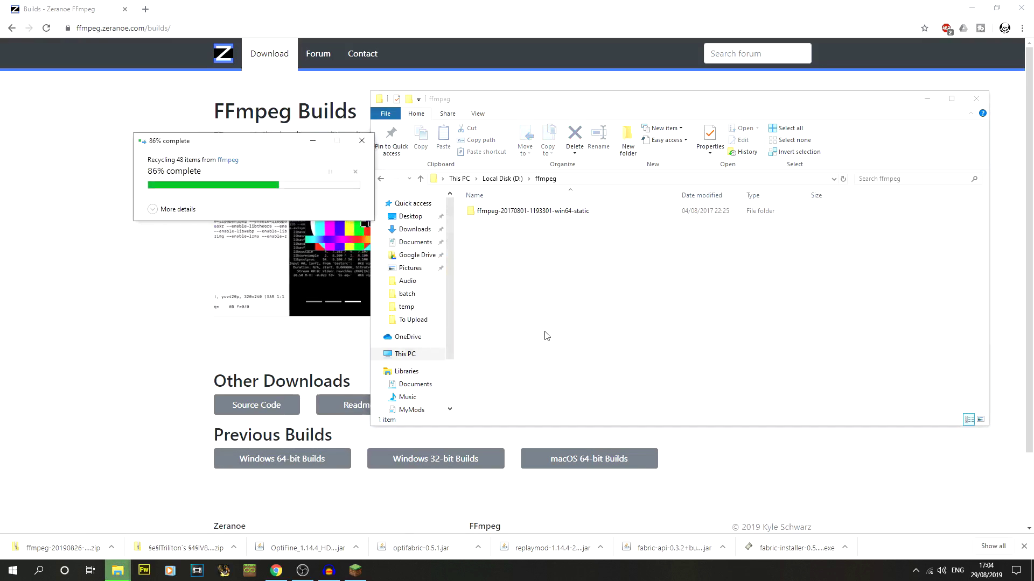
pyautogui.click(112, 549)
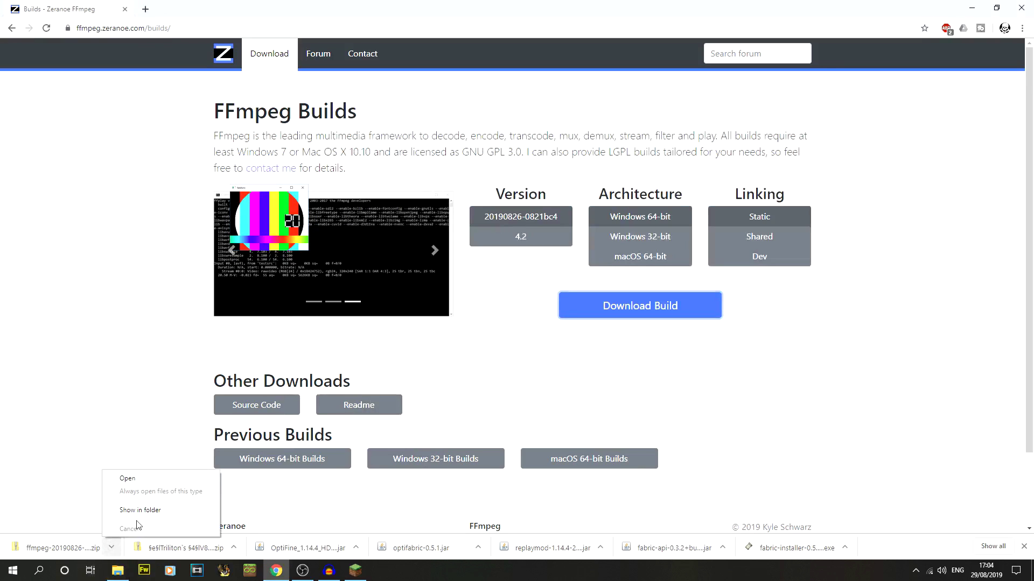
pyautogui.click(142, 510)
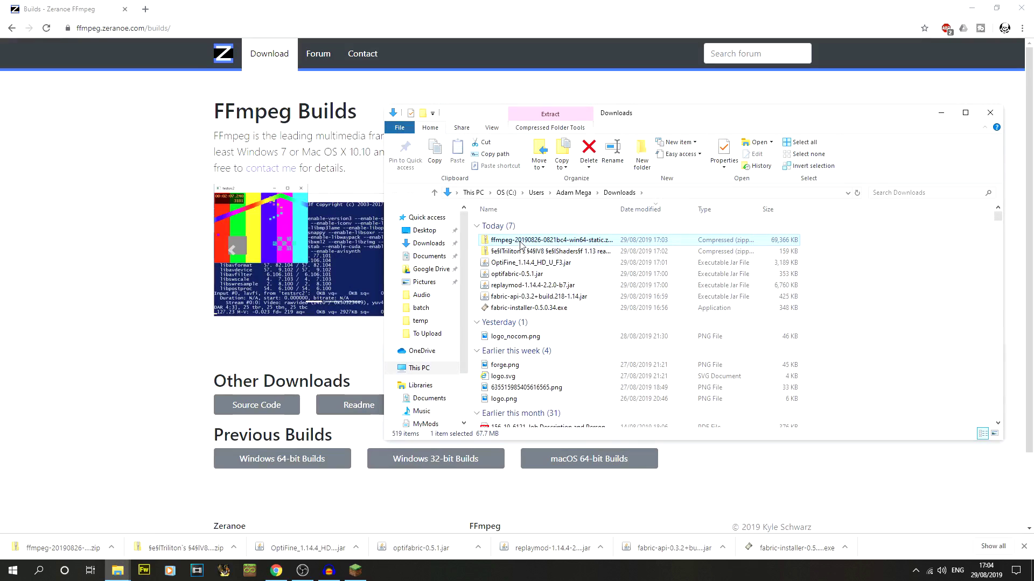
pyautogui.doubleClick(521, 241)
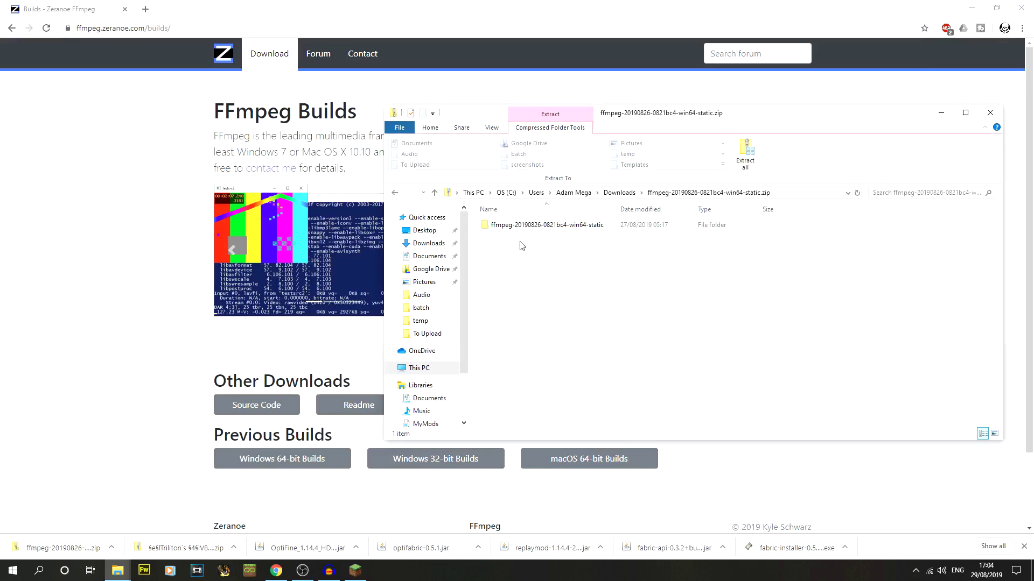
pyautogui.click(578, 231)
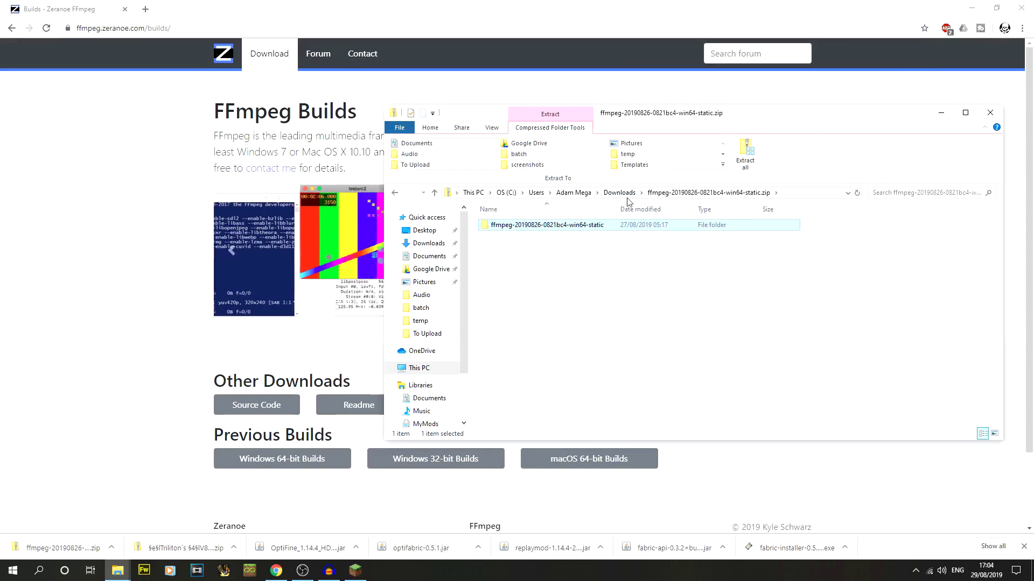
pyautogui.click(619, 192)
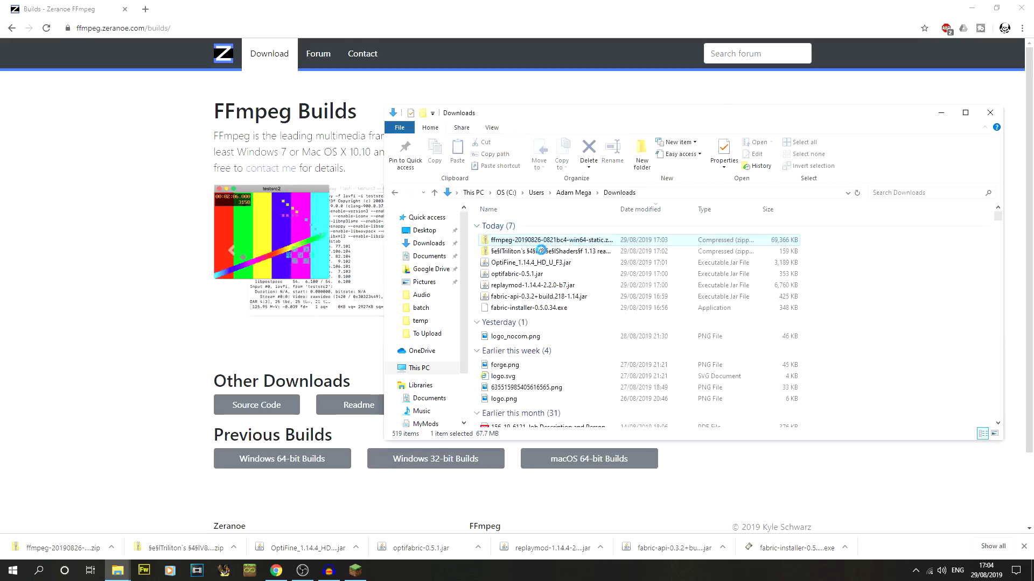
pyautogui.rightClick(558, 244)
pyautogui.moveTo(673, 383)
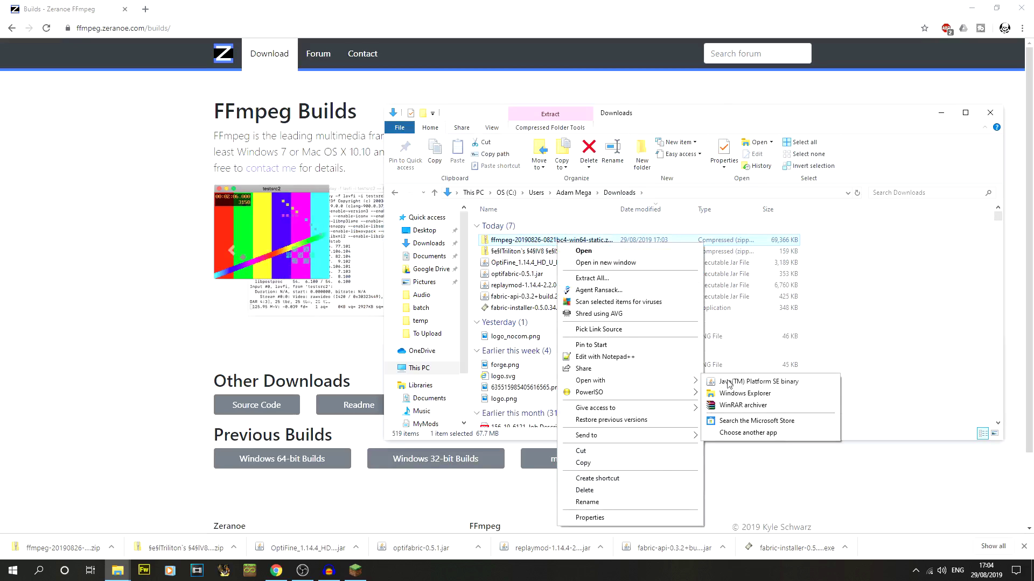
pyautogui.click(732, 404)
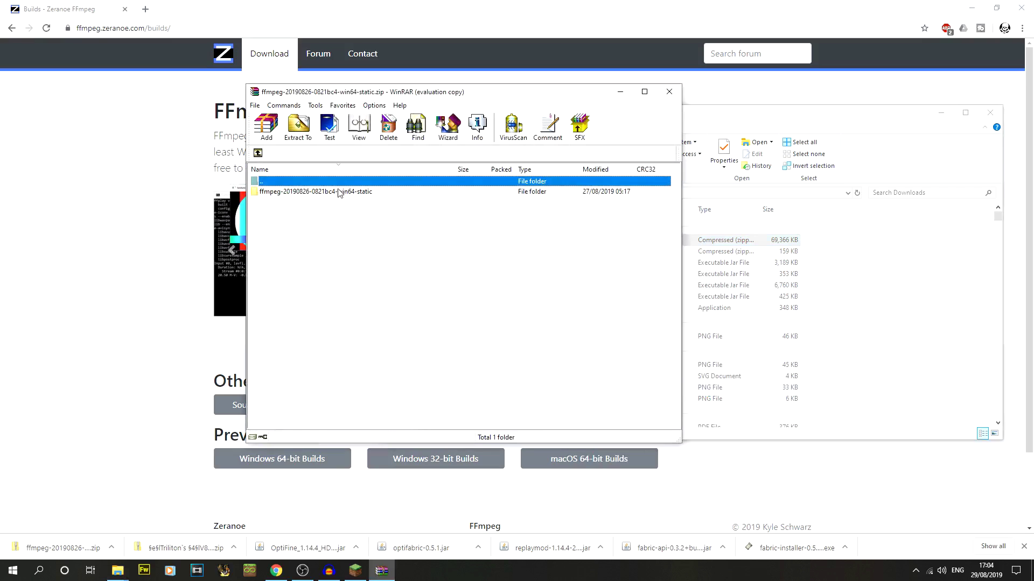
pyautogui.click(380, 194)
pyautogui.click(521, 272)
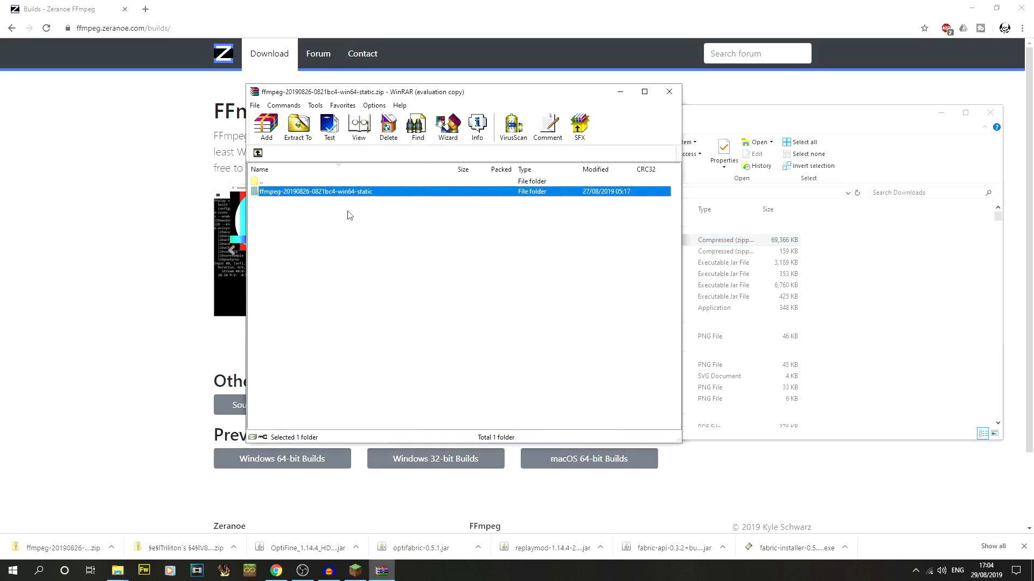
pyautogui.moveTo(316, 191); pyautogui.dragTo(587, 302)
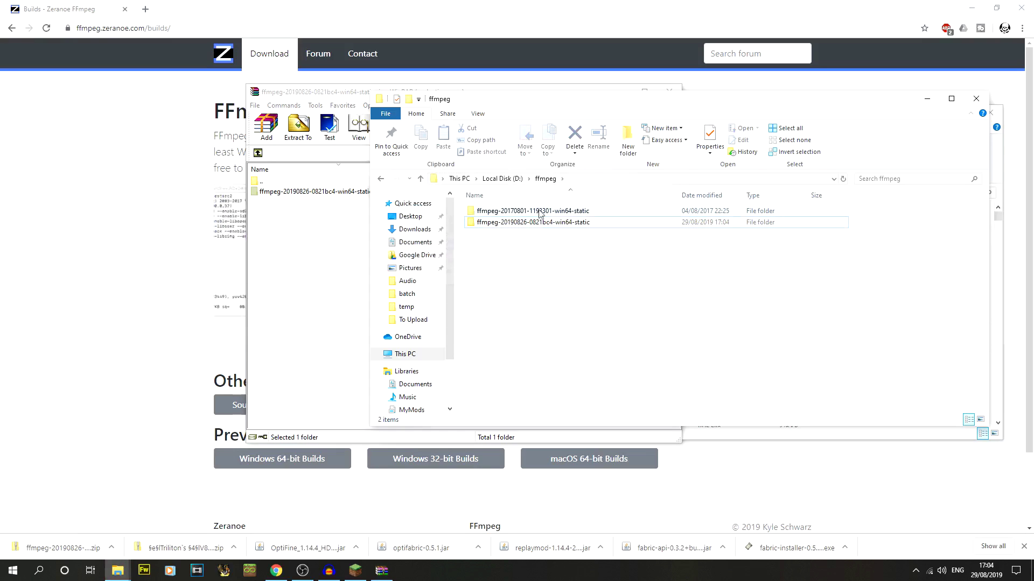
# Step: Open the new build's bin folder holding ffmpeg.exe, ffplay.exe and ffprobe.exe
pyautogui.doubleClick(538, 222)
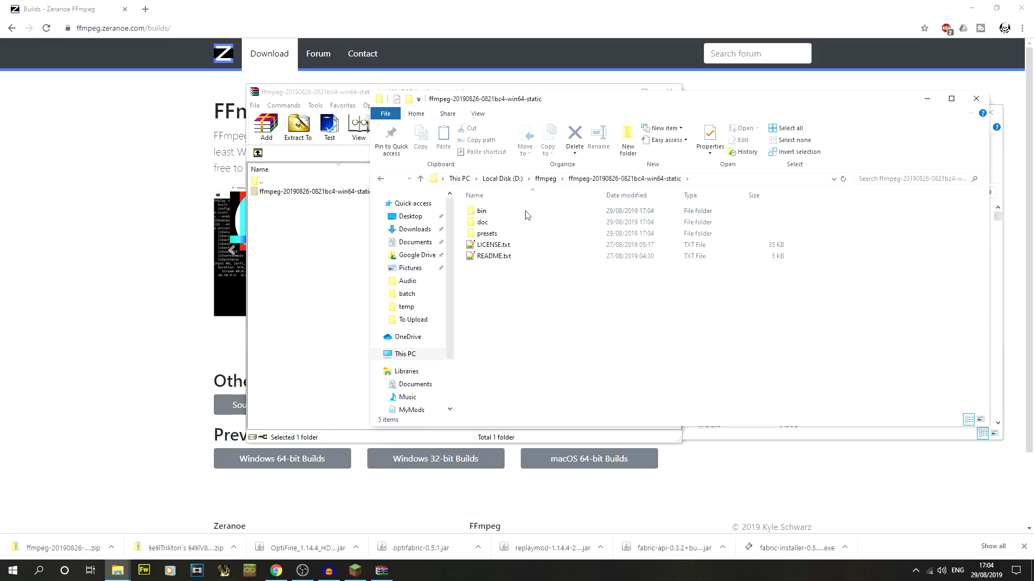
pyautogui.doubleClick(526, 214)
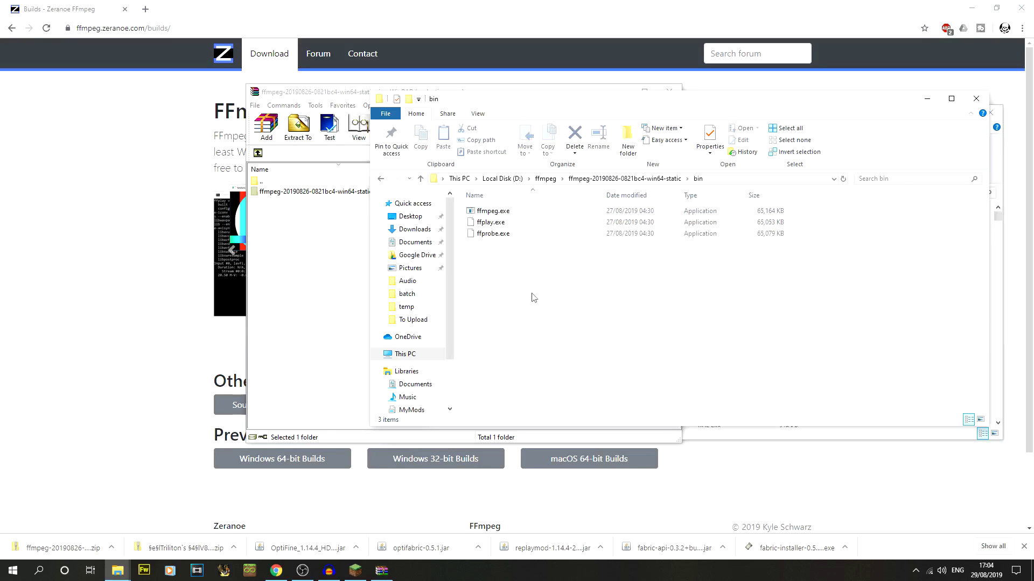
pyautogui.click(310, 285)
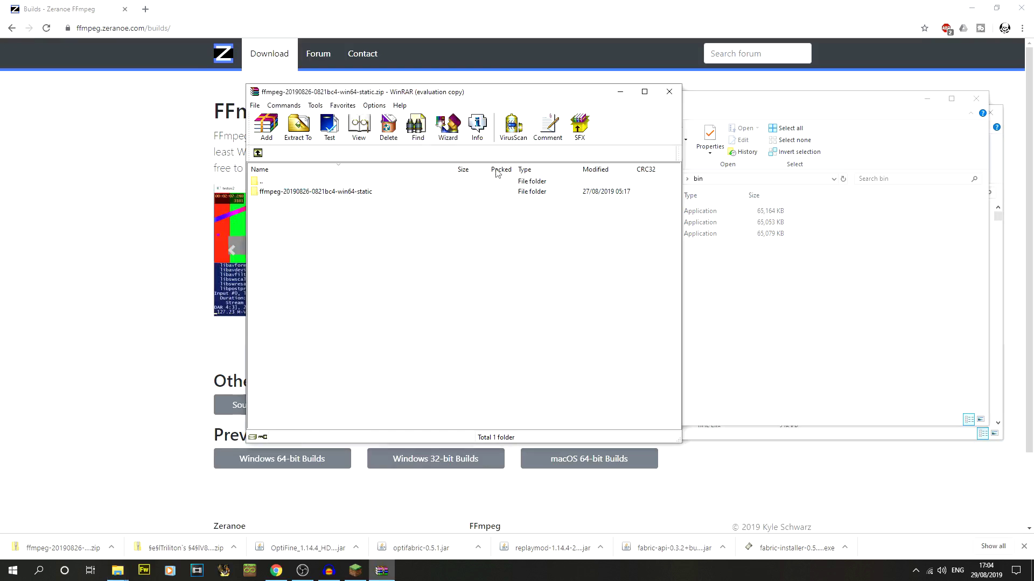
pyautogui.doubleClick(668, 92)
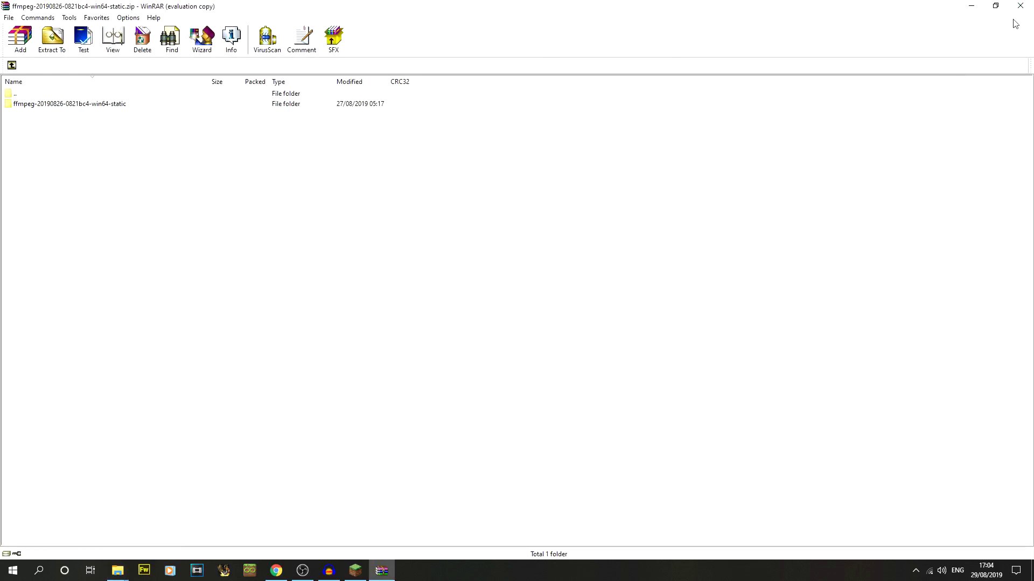
pyautogui.click(996, 6)
# Step: Close WinRAR, Chrome and the Downloads window, and minimize the bin folder window
pyautogui.click(669, 92)
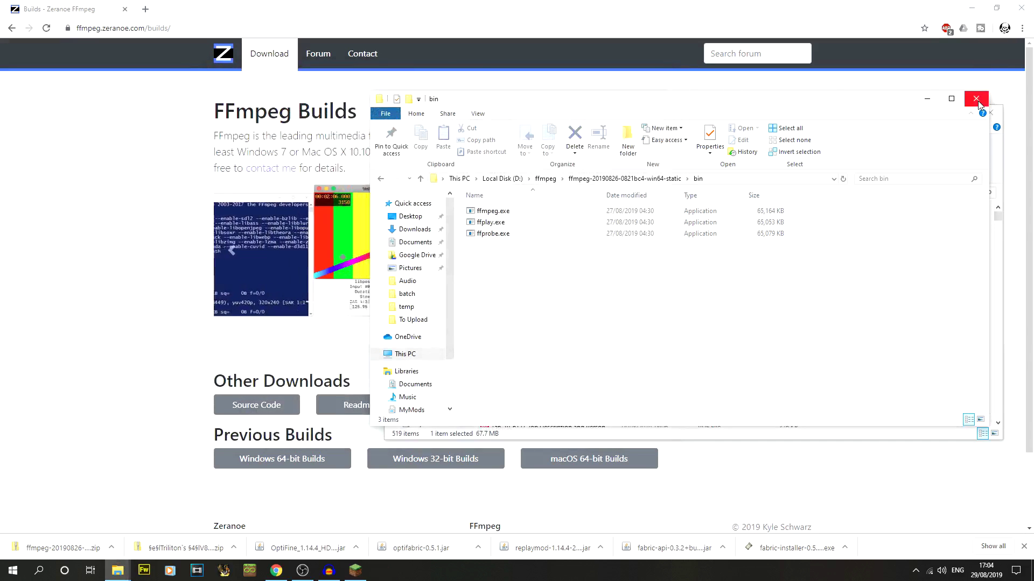
pyautogui.hotkey('alt', 'F4')
pyautogui.hotkey('alt', 'F4')
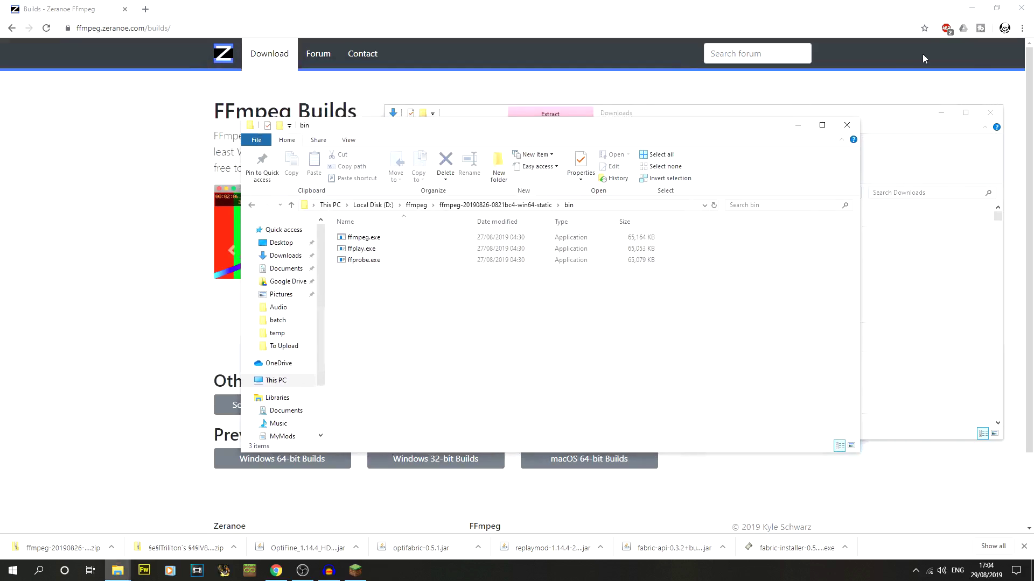
pyautogui.click(1019, 8)
pyautogui.click(822, 158)
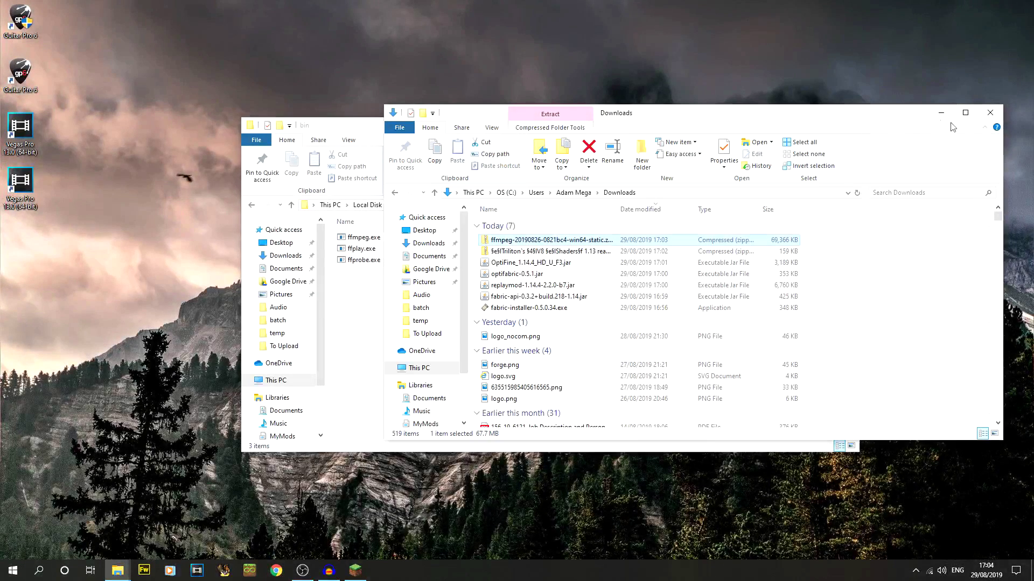
pyautogui.click(995, 113)
pyautogui.moveTo(629, 132); pyautogui.dragTo(587, 168)
pyautogui.click(756, 162)
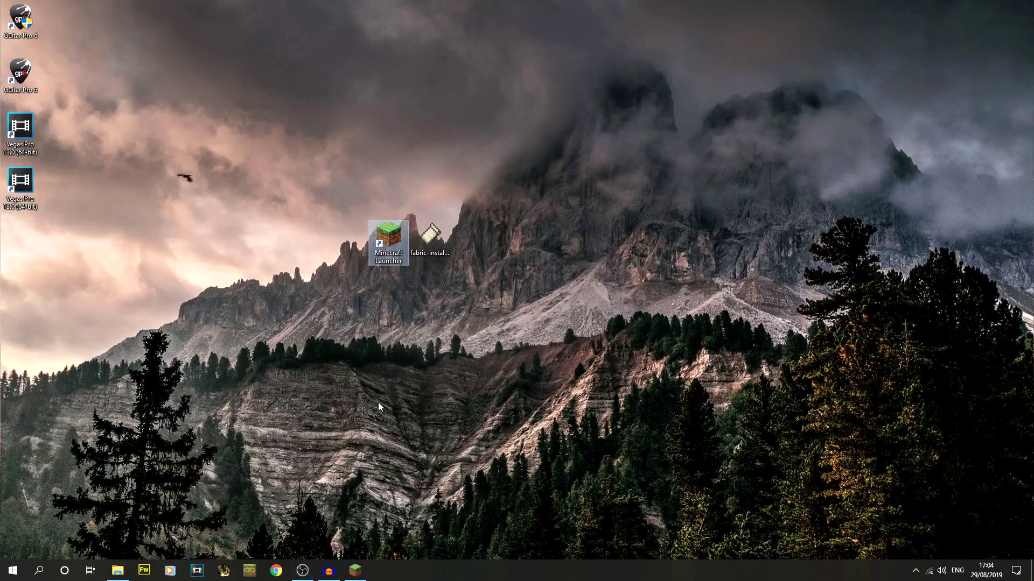
# Step: Restore the Minecraft Launcher to view installations with 1.14.4 Fabric at the top
pyautogui.click(359, 576)
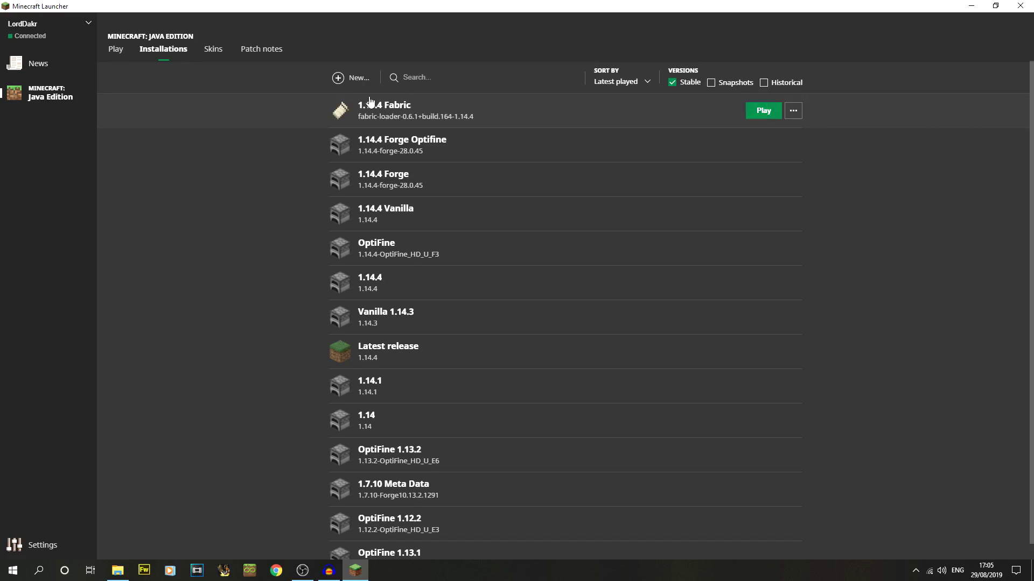
# Step: Launch the 1.14.4 Fabric installation and bring the Minecraft game output log forward
pyautogui.click(758, 115)
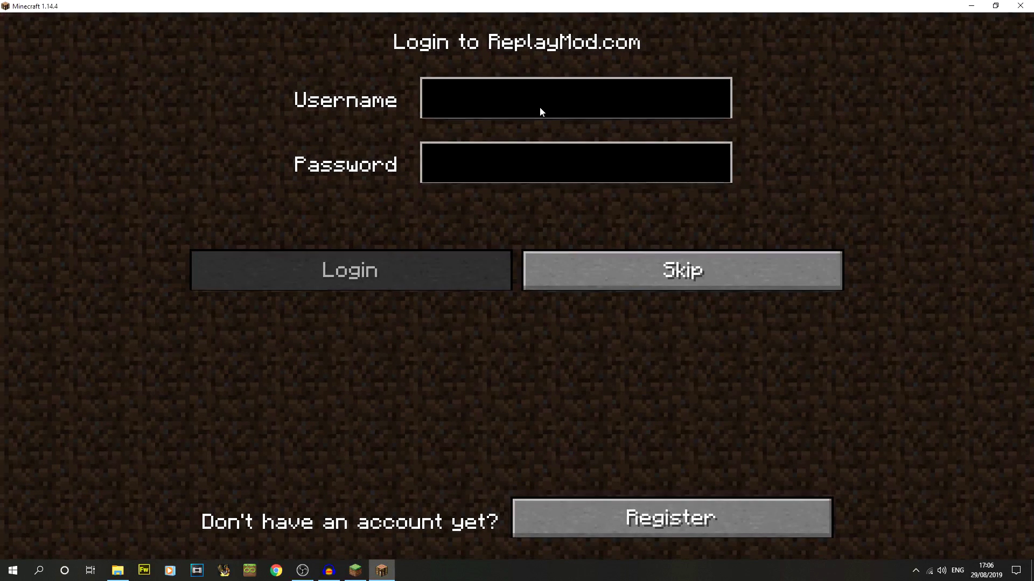
pyautogui.moveTo(355, 570)
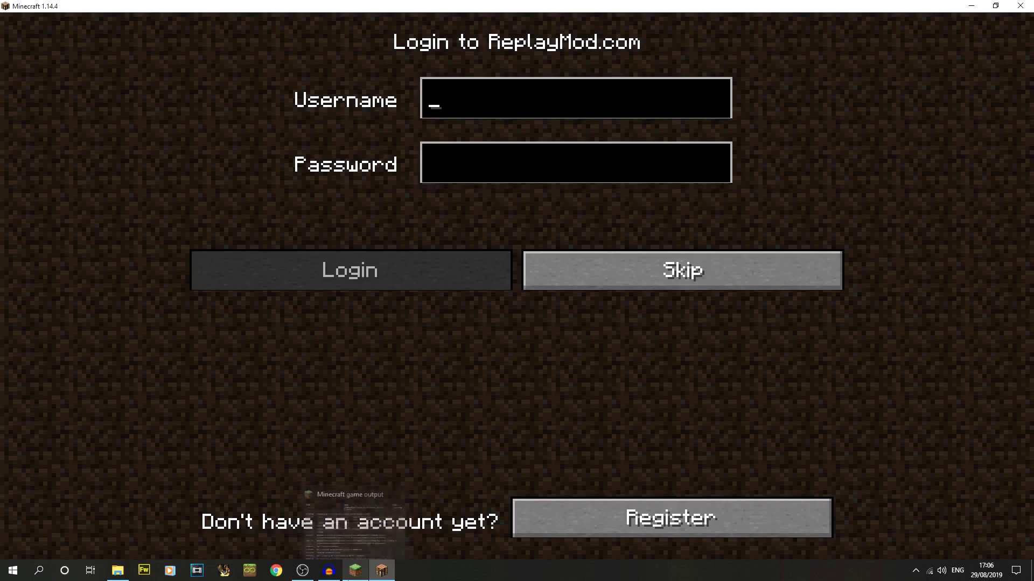
pyautogui.click(351, 520)
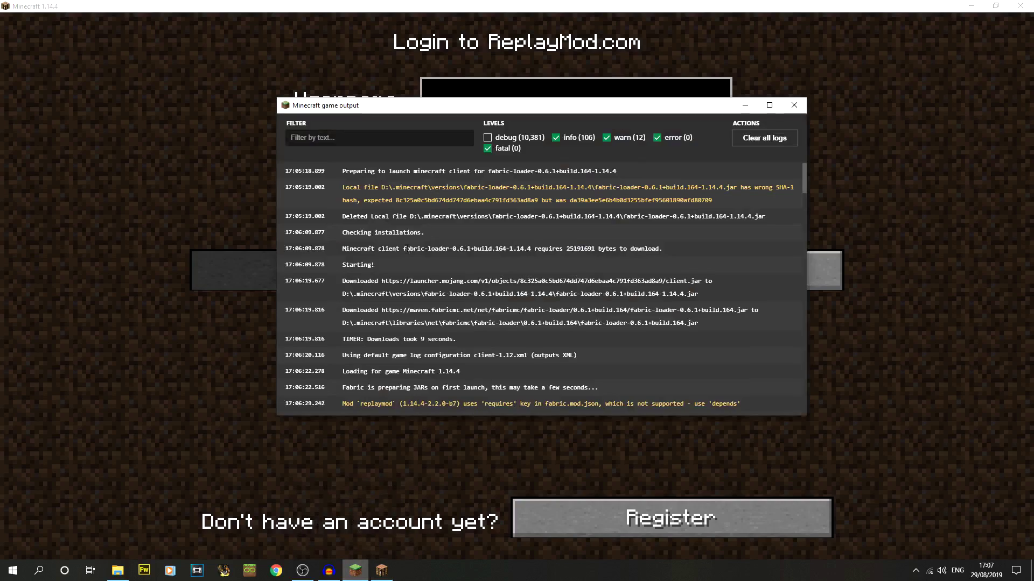
# Step: Read the game output log to its newest 17:06:48 entries, then return to Minecraft
pyautogui.scroll(-10, 431, 263)
pyautogui.scroll(-15, 344, 253)
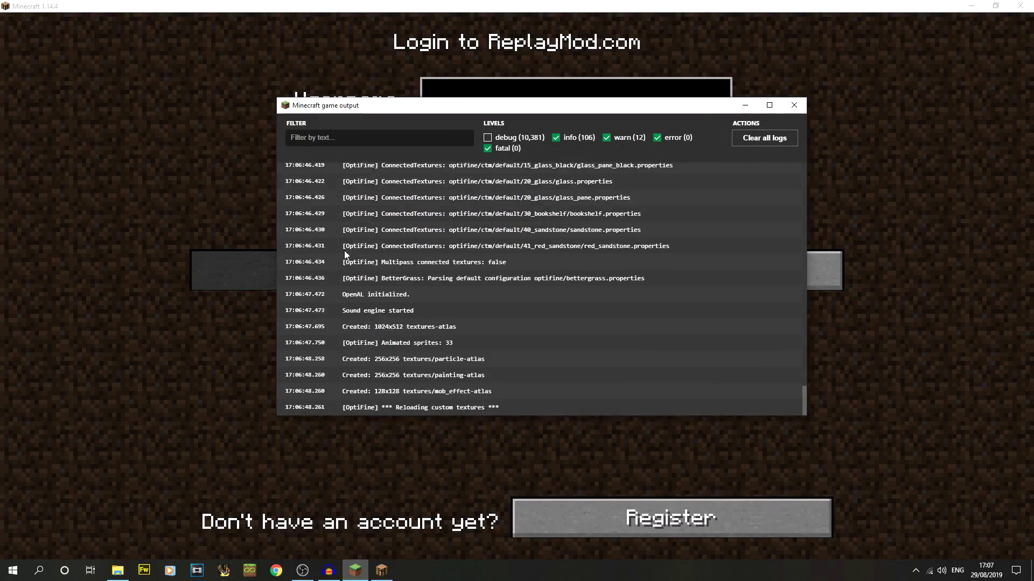
pyautogui.scroll(4, 418, 267)
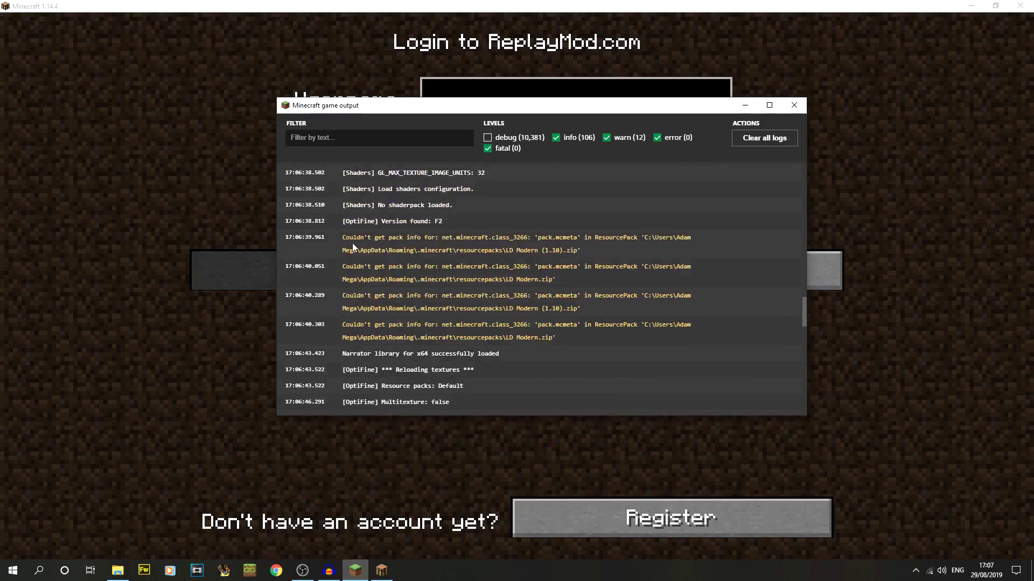
pyautogui.moveTo(352, 247); pyautogui.dragTo(583, 318)
pyautogui.click(608, 343)
pyautogui.scroll(5, 590, 315)
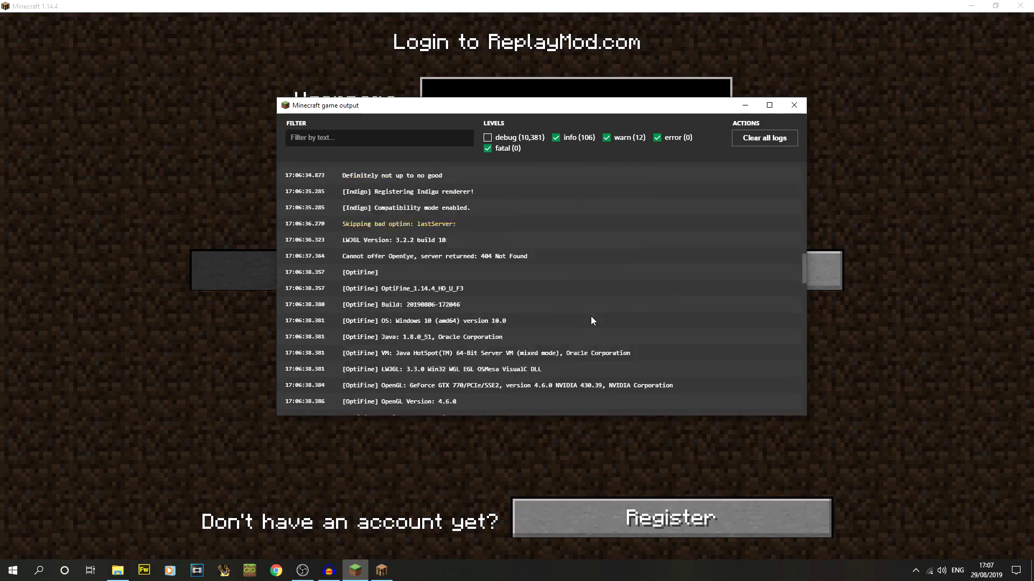
pyautogui.scroll(5, 590, 315)
pyautogui.scroll(3, 548, 354)
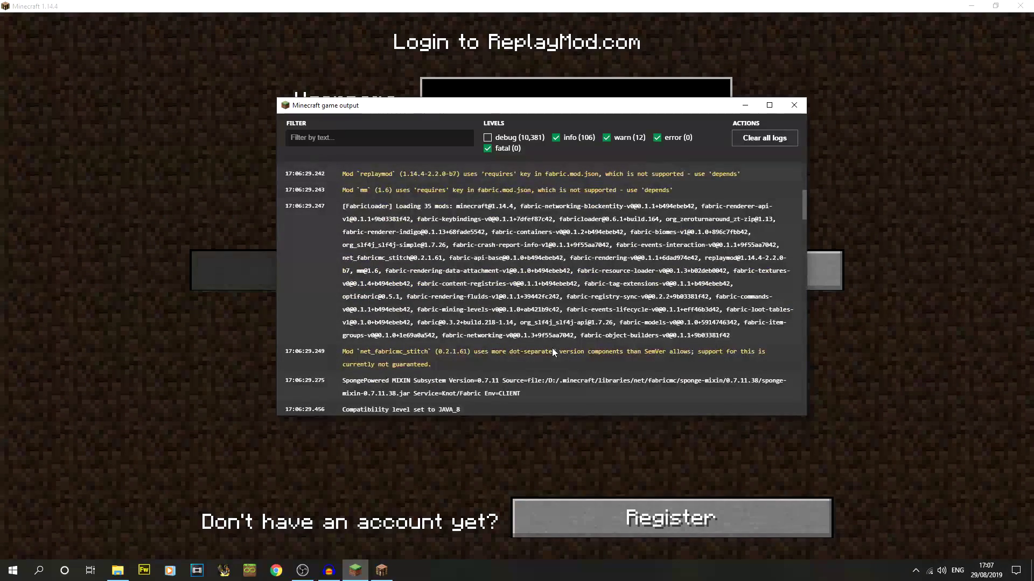
pyautogui.scroll(-15, 552, 350)
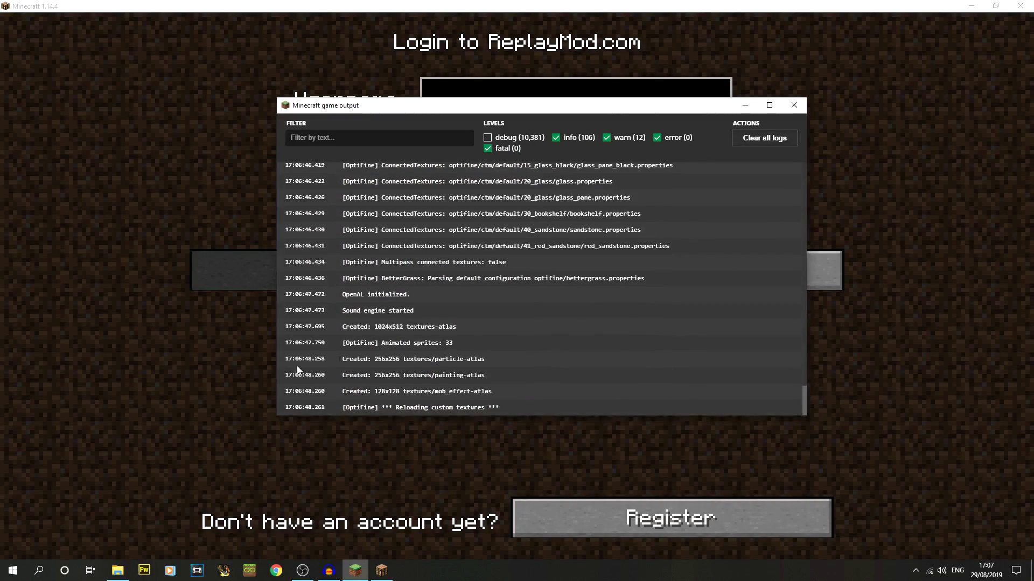
pyautogui.click(209, 379)
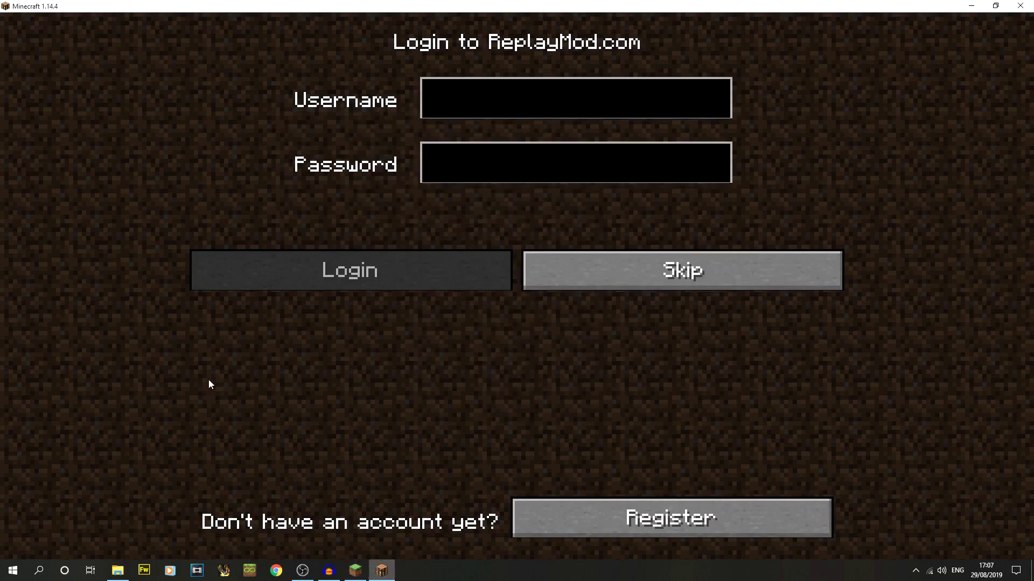
# Step: Glance at the ffmpeg bin folder, then skip the ReplayMod.com login in Minecraft
pyautogui.click(117, 570)
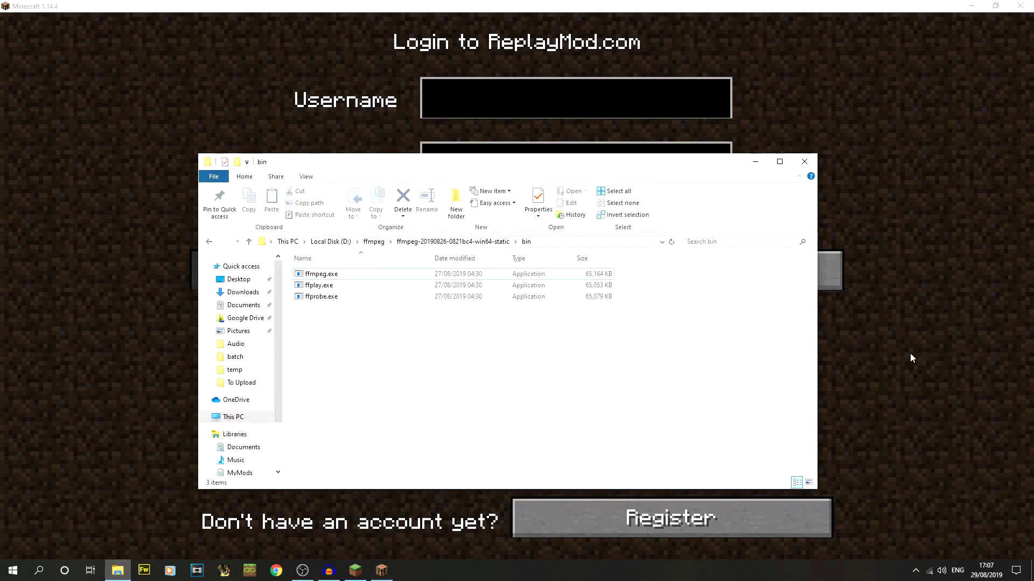
pyautogui.click(915, 354)
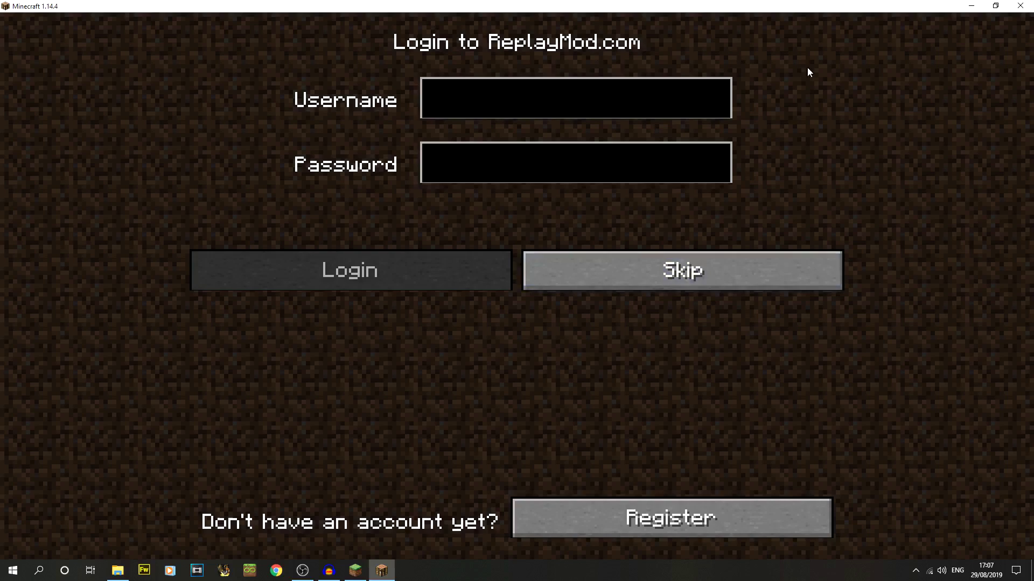
pyautogui.click(767, 276)
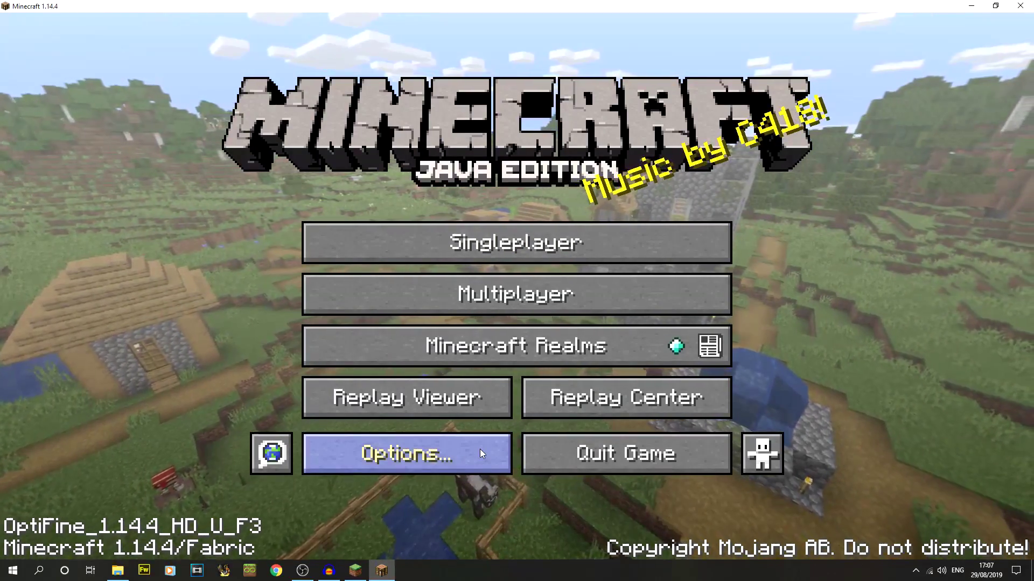
# Step: In Options > Video Settings > Shaders, try Triliton V8, then set the shader pack to (internal)
pyautogui.click(480, 453)
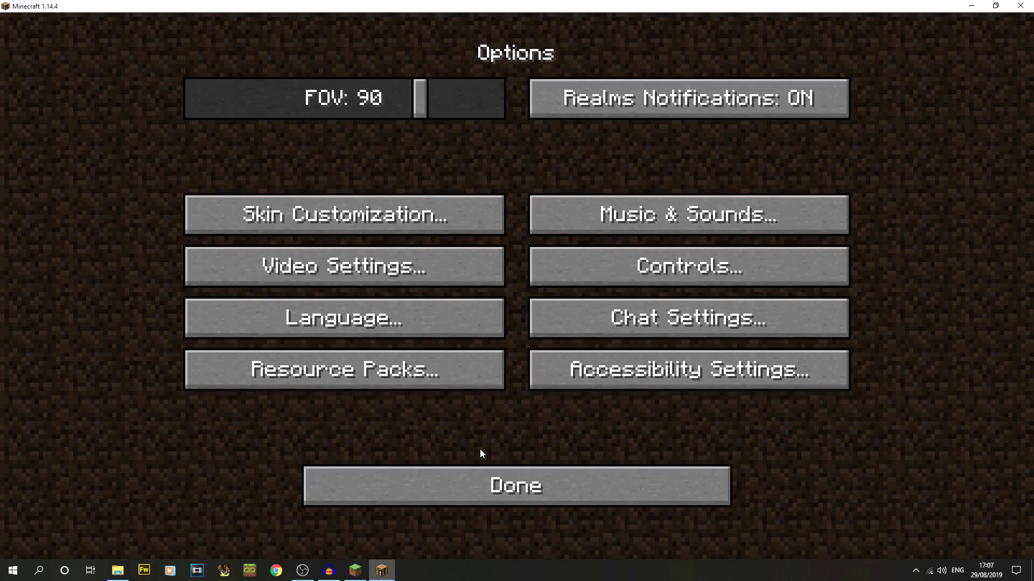
pyautogui.click(392, 275)
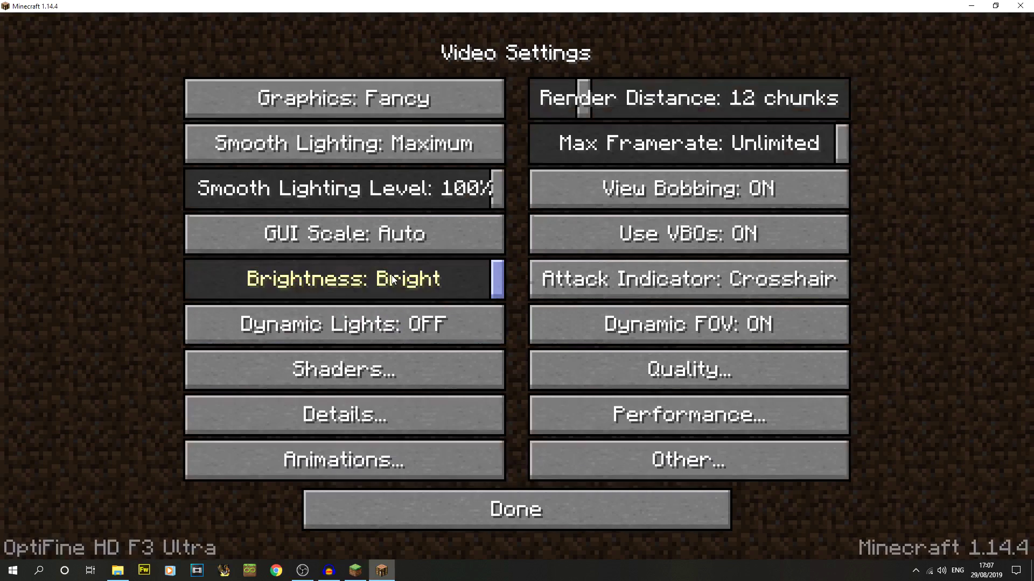
pyautogui.click(341, 370)
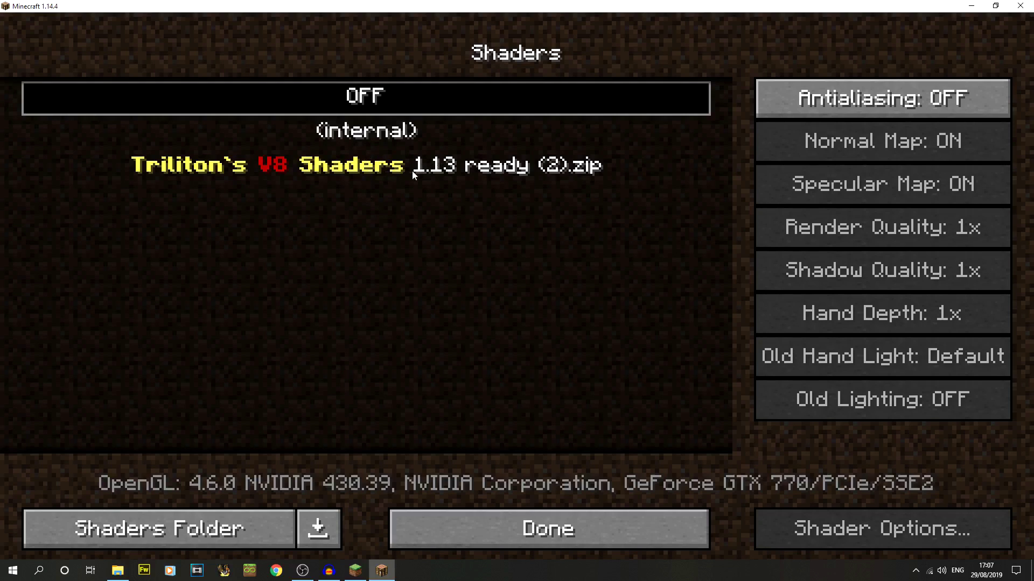
pyautogui.click(429, 166)
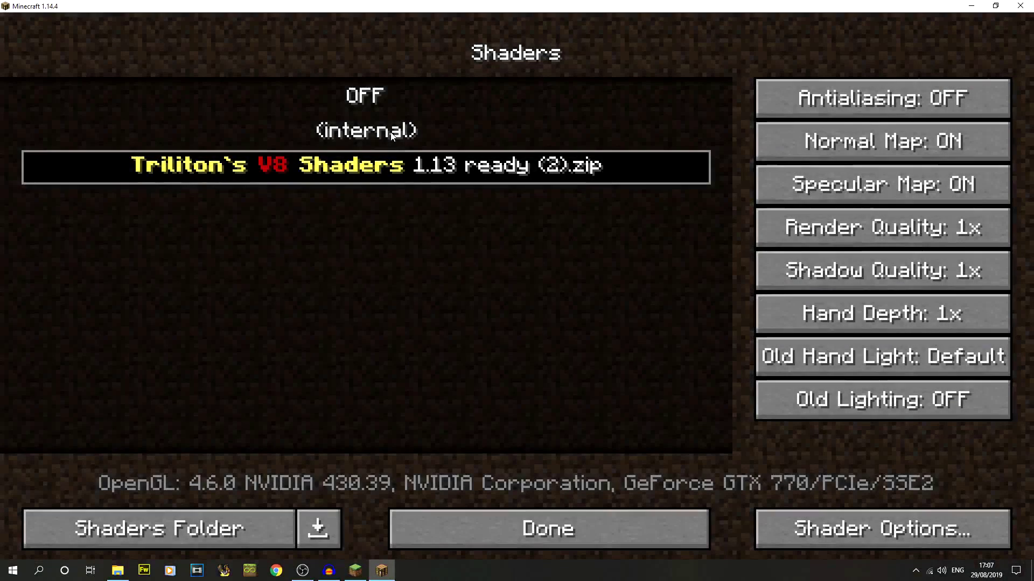
pyautogui.click(391, 136)
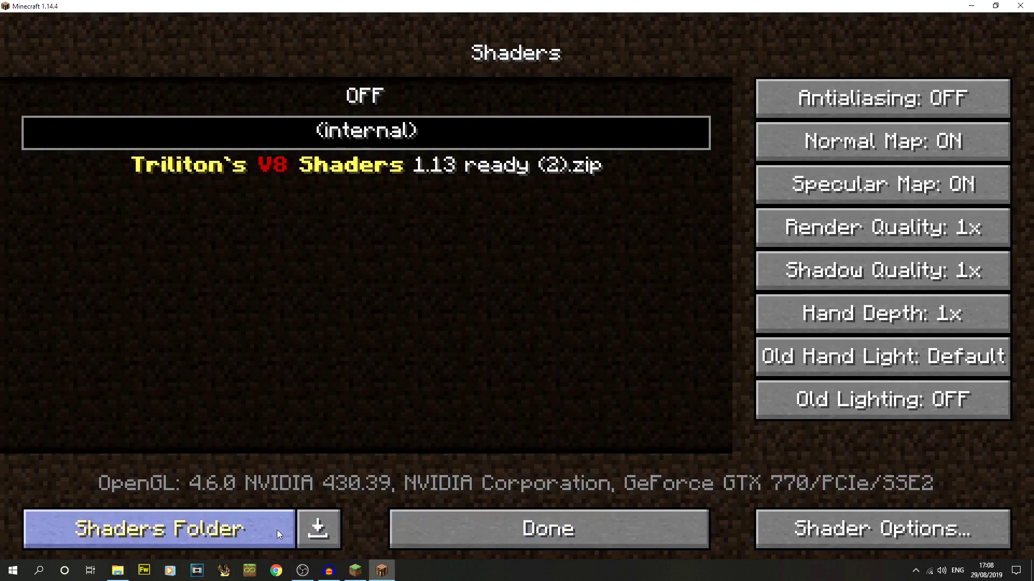
# Step: Check that the Triliton's V8 Shaders 1.13 zip is in the shaderpacks folder
pyautogui.click(147, 529)
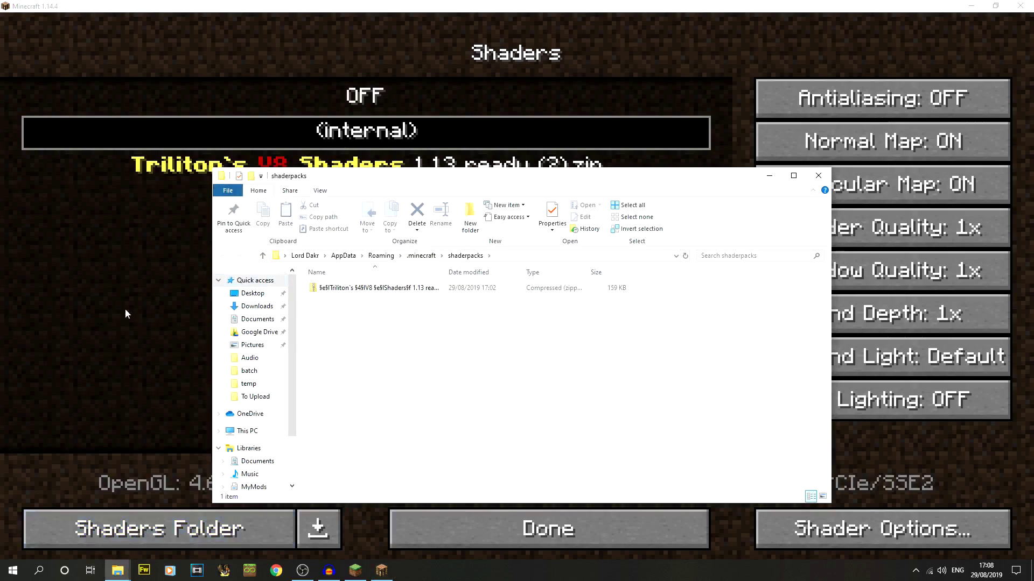
pyautogui.click(425, 288)
pyautogui.doubleClick(446, 271)
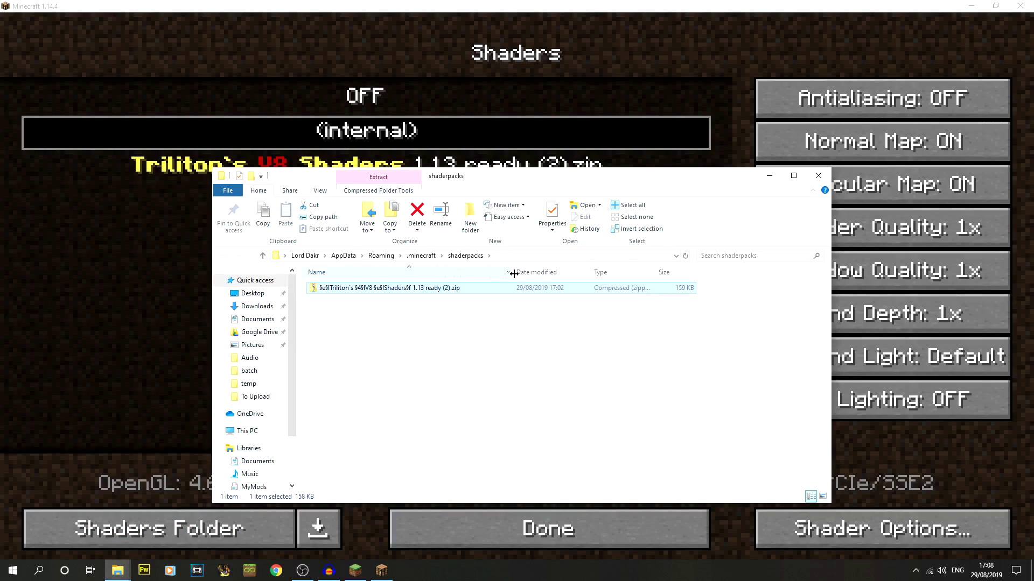
pyautogui.click(460, 353)
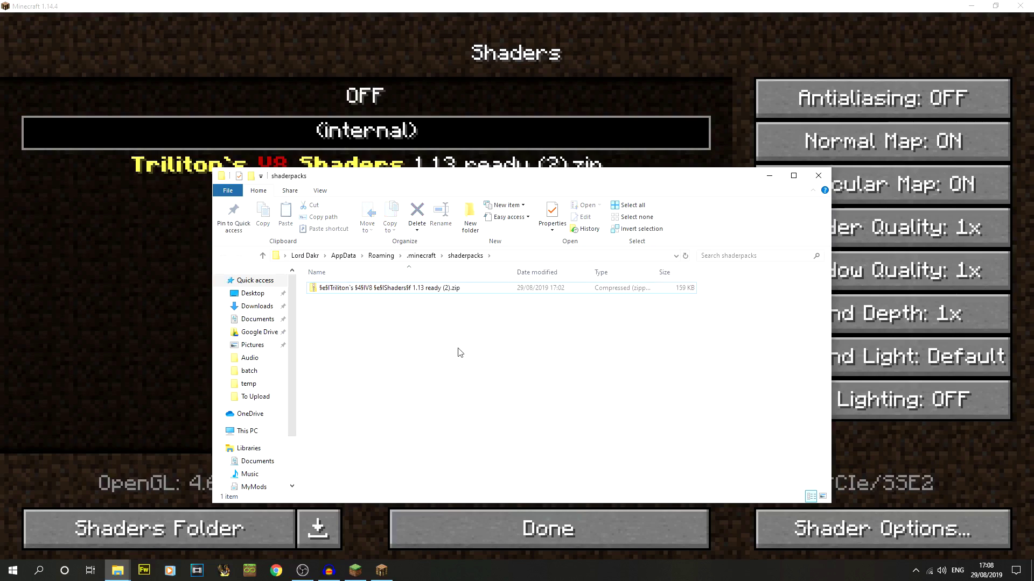
# Step: Back out of the shader, video and options menus to the title screen
pyautogui.click(145, 380)
pyautogui.click(538, 527)
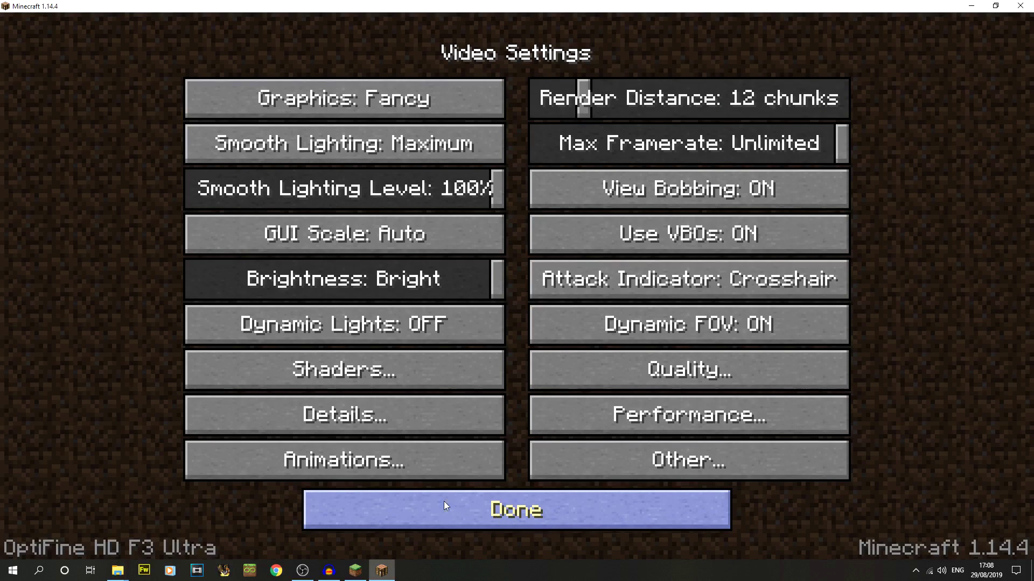
pyautogui.click(493, 509)
pyautogui.click(493, 501)
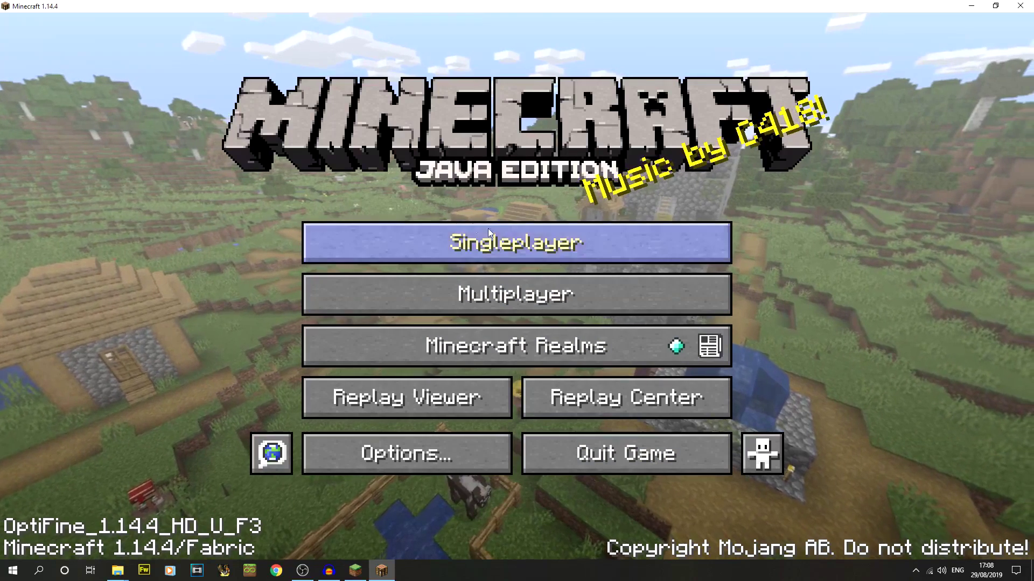
# Step: Load the 1.14.3 Shaders singleplayer world so ReplayMod starts recording
pyautogui.click(460, 237)
pyautogui.click(460, 165)
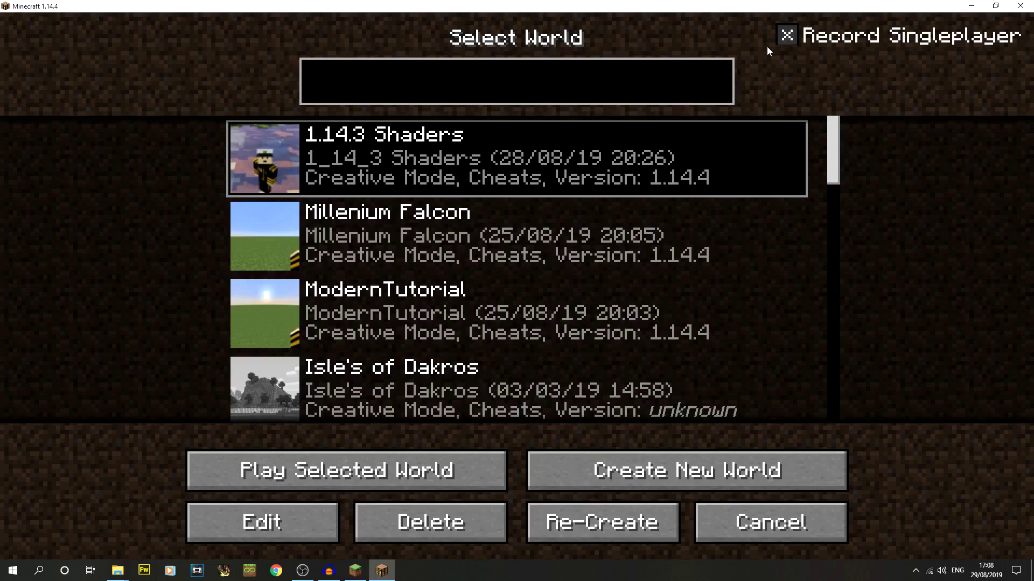
pyautogui.click(761, 512)
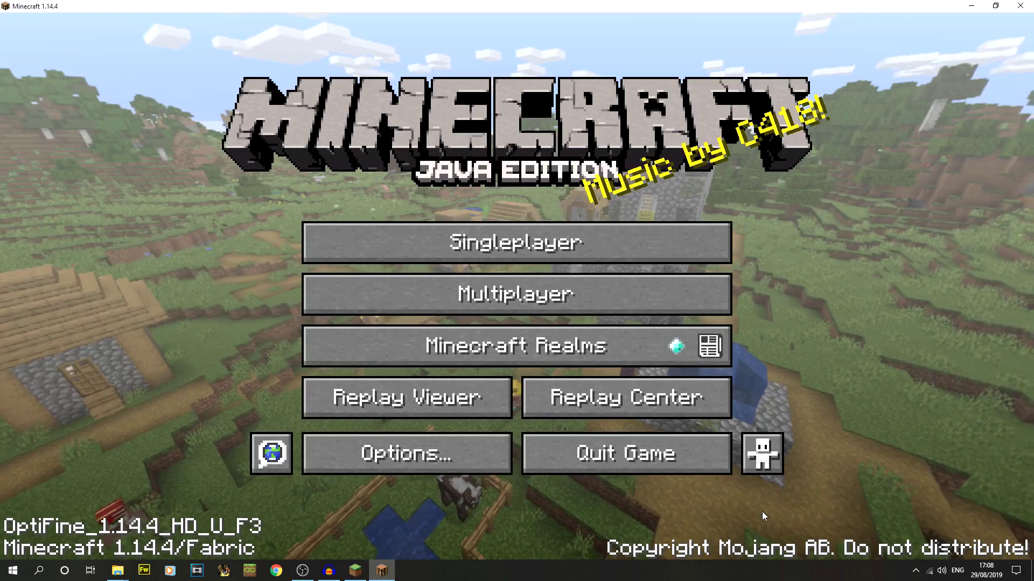
pyautogui.click(493, 294)
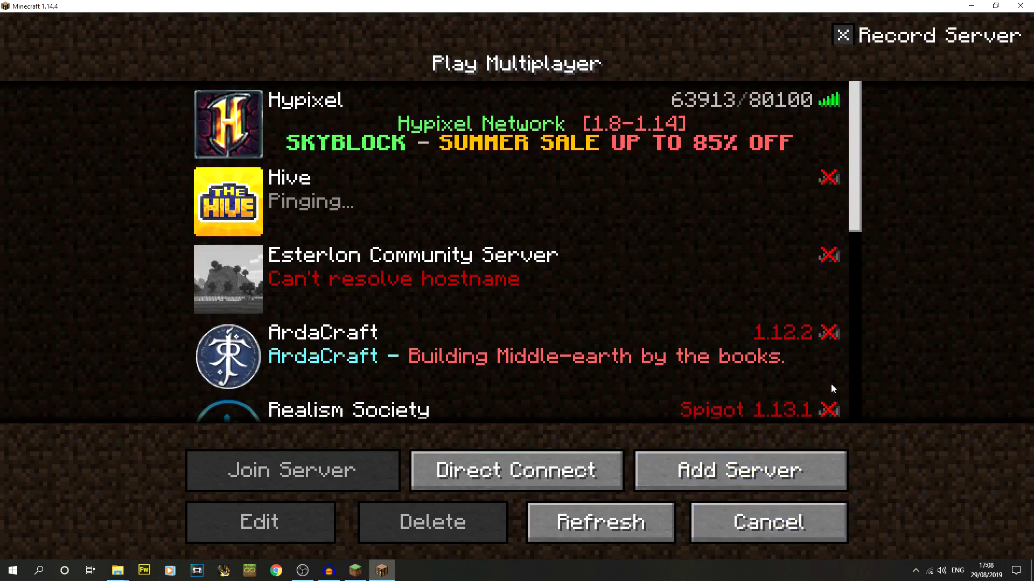
pyautogui.click(783, 525)
pyautogui.click(608, 237)
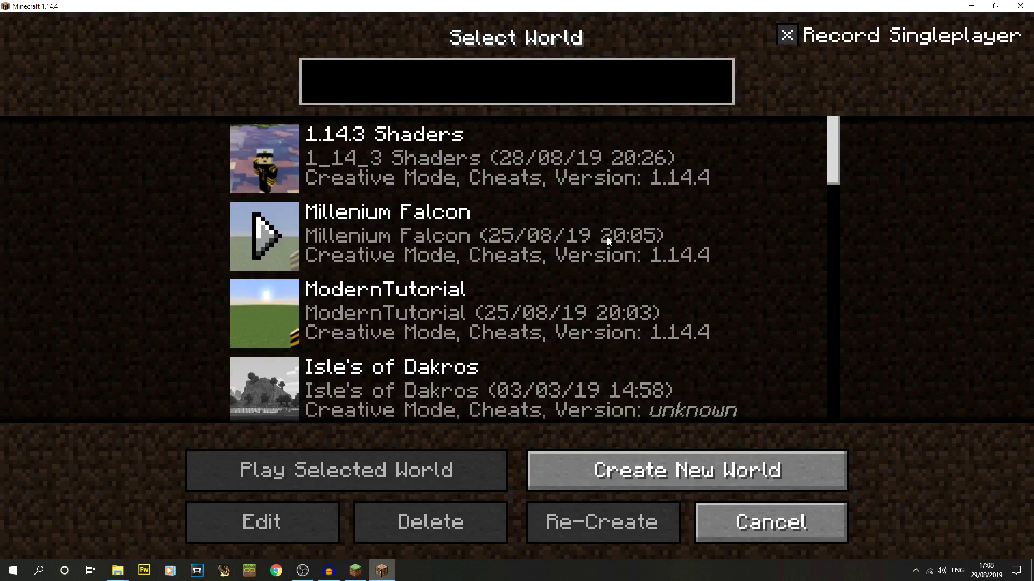
pyautogui.click(457, 168)
pyautogui.click(431, 464)
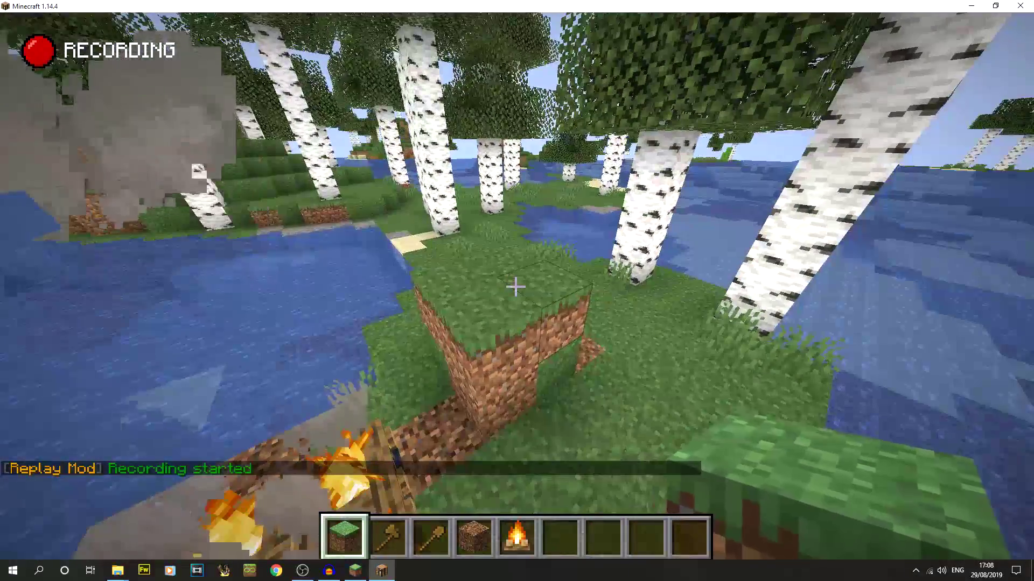
# Step: Dig up grass blocks along the dirt path beside the water
pyautogui.press('t')
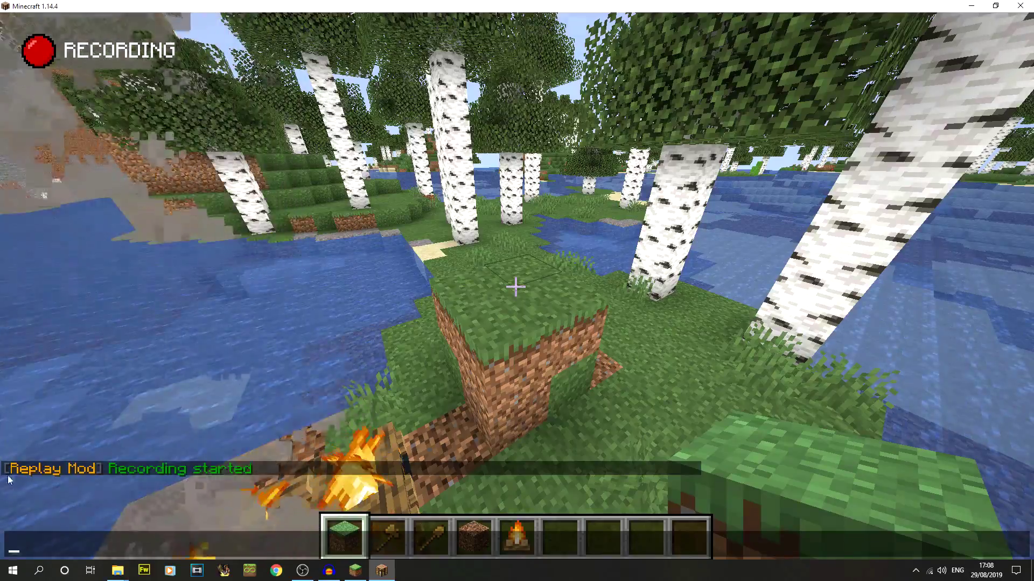
pyautogui.press('Escape')
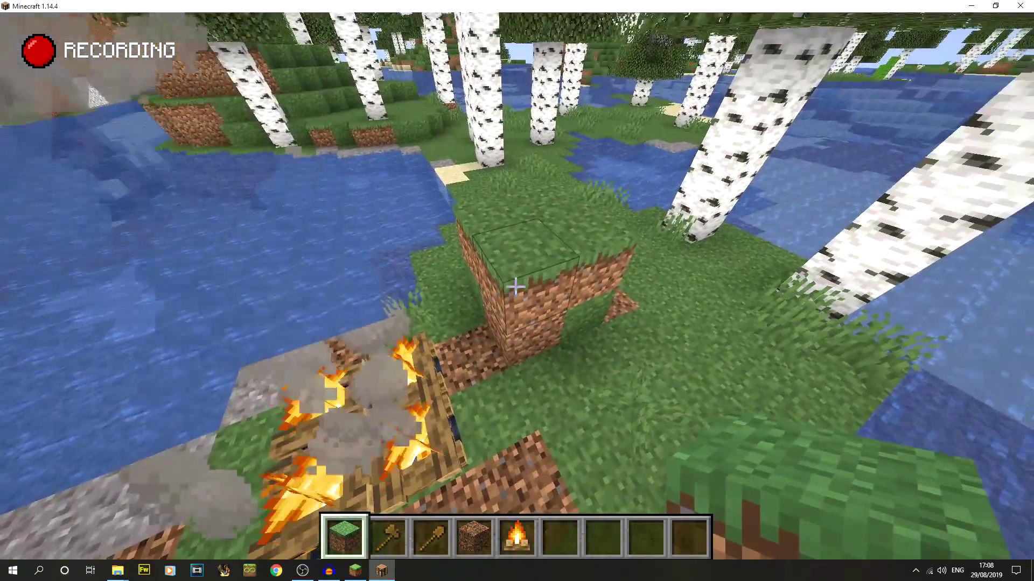
pyautogui.click(515, 287)
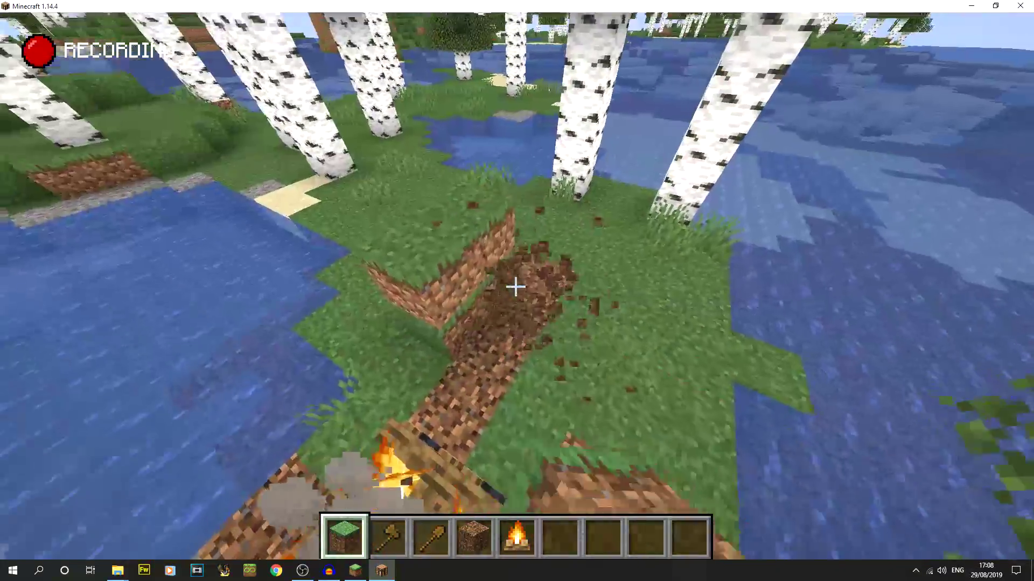
pyautogui.click(515, 287)
pyautogui.click(515, 287)
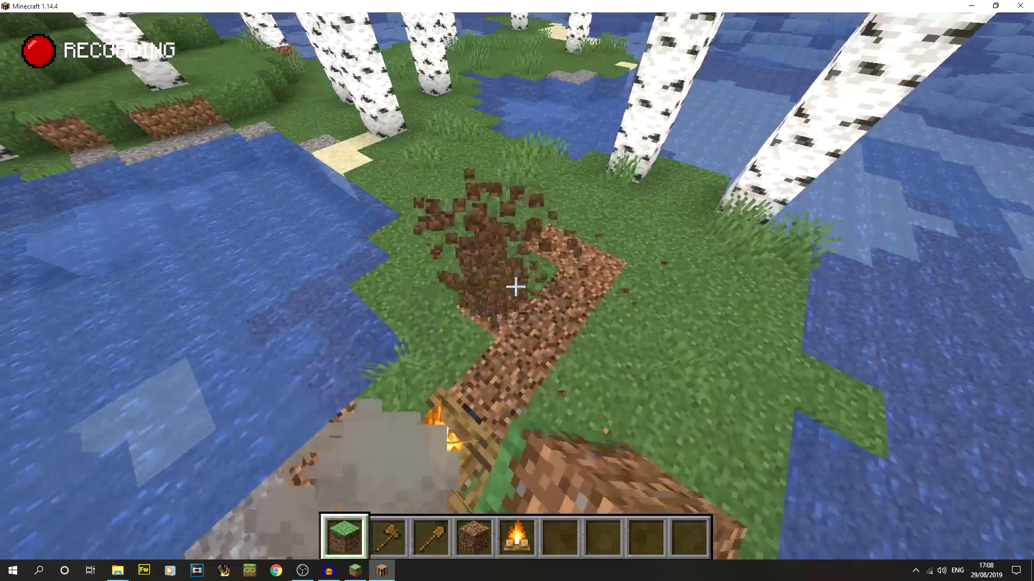
# Step: Put Farmland from the creative Decoration blocks into hotbar slot 6
pyautogui.press('e')
pyautogui.click(409, 100)
pyautogui.scroll(-3, 451, 256)
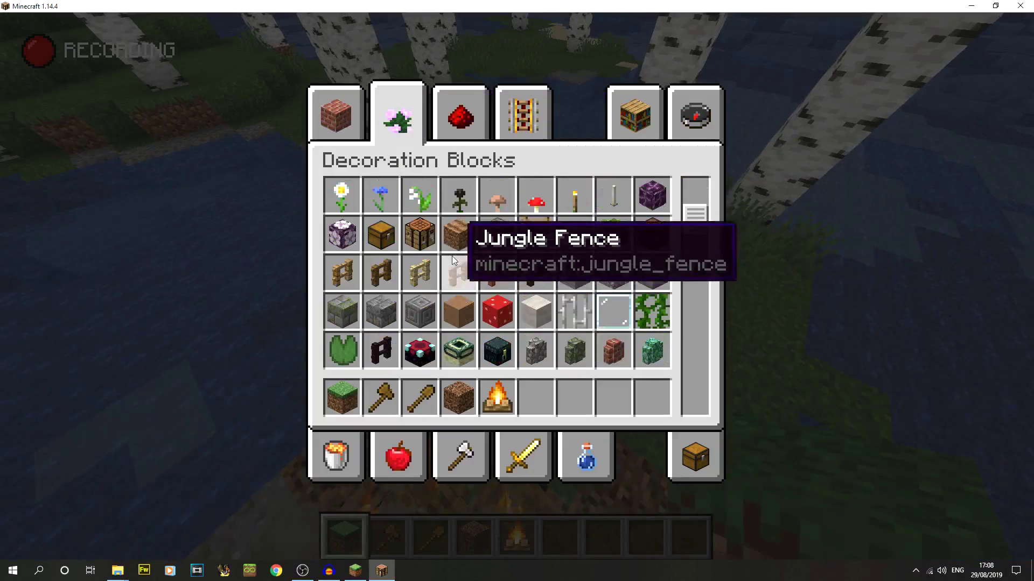
pyautogui.click(454, 237)
pyautogui.click(536, 397)
pyautogui.press('e')
# Step: Place and break Farmland blocks in the trench by the water
pyautogui.scroll(-3, 517, 291)
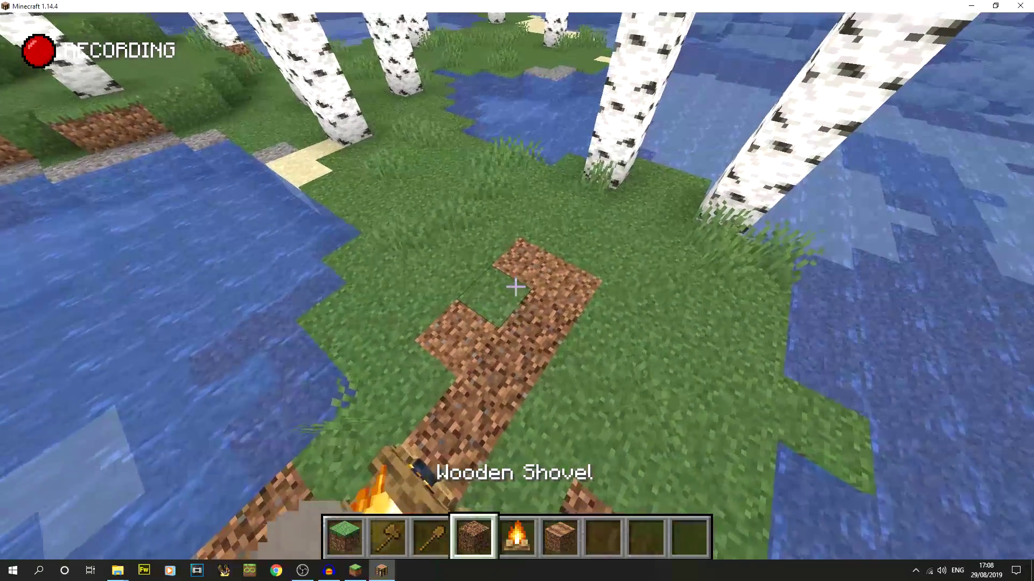
pyautogui.scroll(-2, 515, 286)
pyautogui.click(515, 287)
pyautogui.rightClick(515, 287)
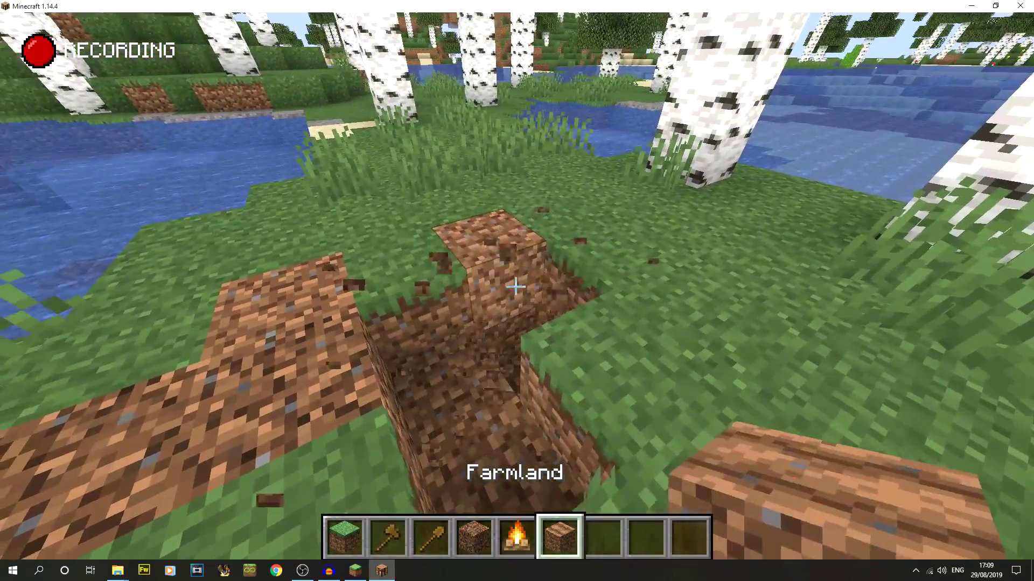
pyautogui.click(515, 287)
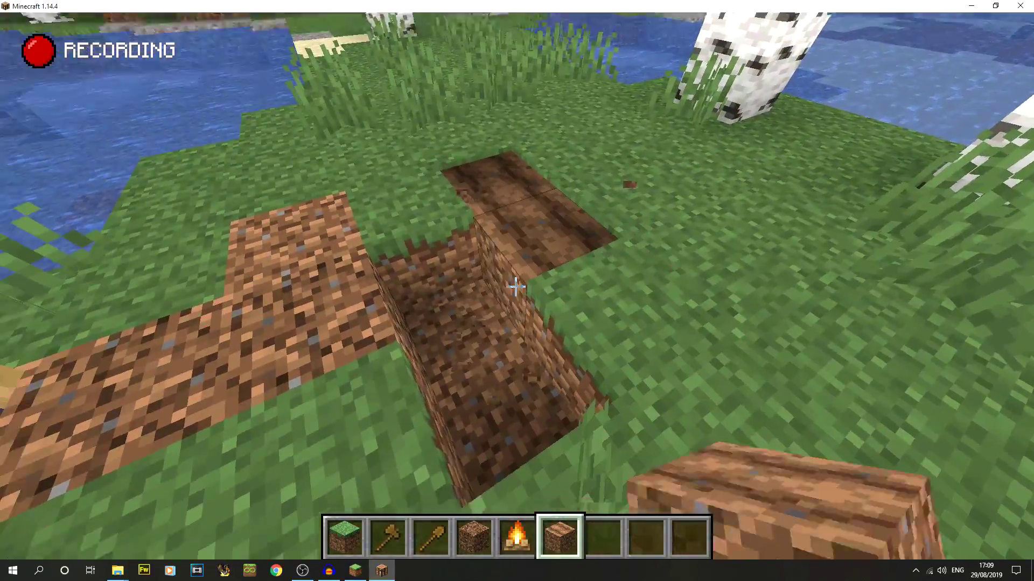
pyautogui.rightClick(515, 287)
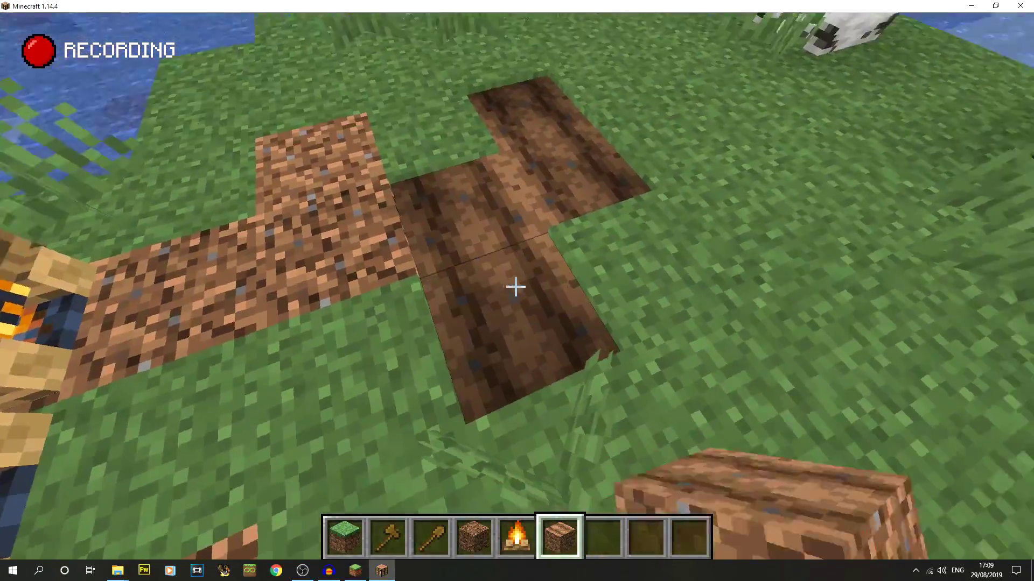
pyautogui.click(515, 287)
pyautogui.click(516, 287)
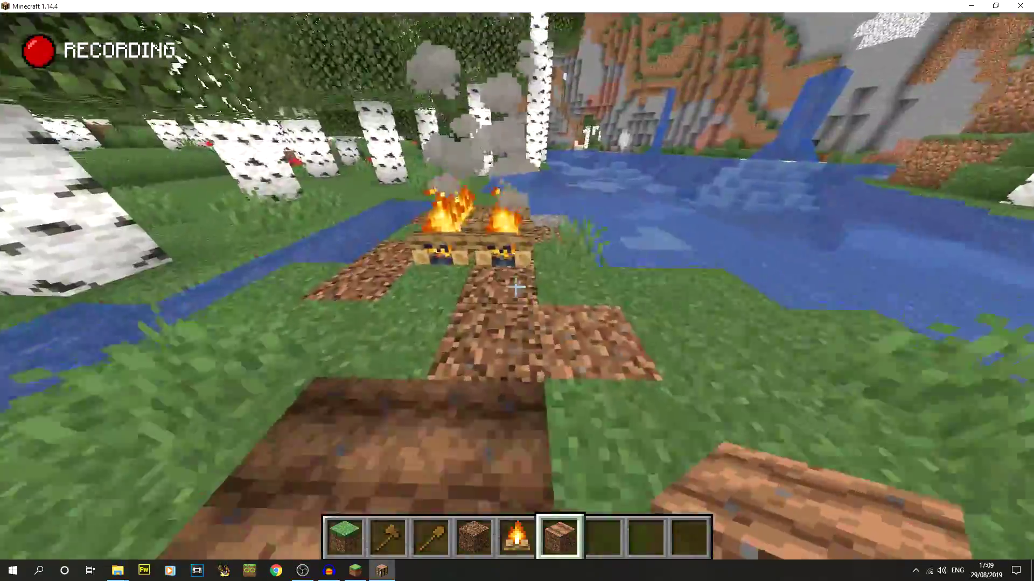
pyautogui.scroll(-3, 515, 287)
pyautogui.click(516, 287)
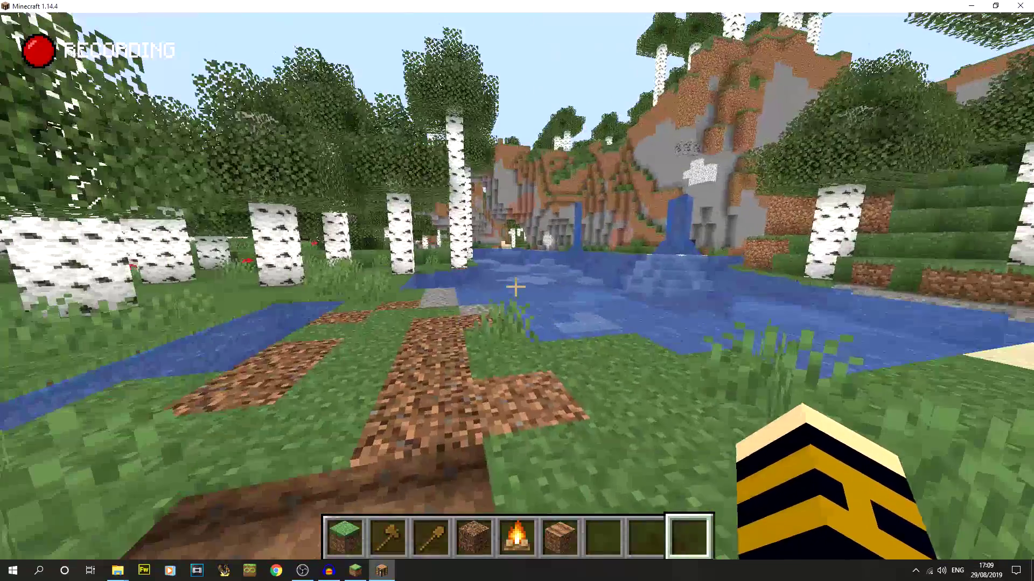
# Step: Save and quit the world, then open the Replay Viewer
pyautogui.press('Escape')
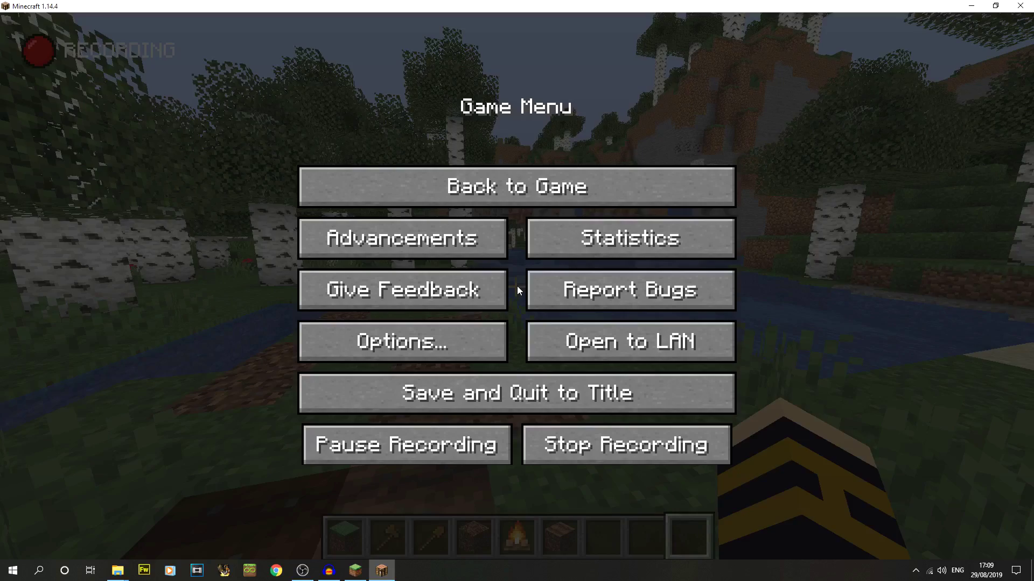
pyautogui.click(499, 396)
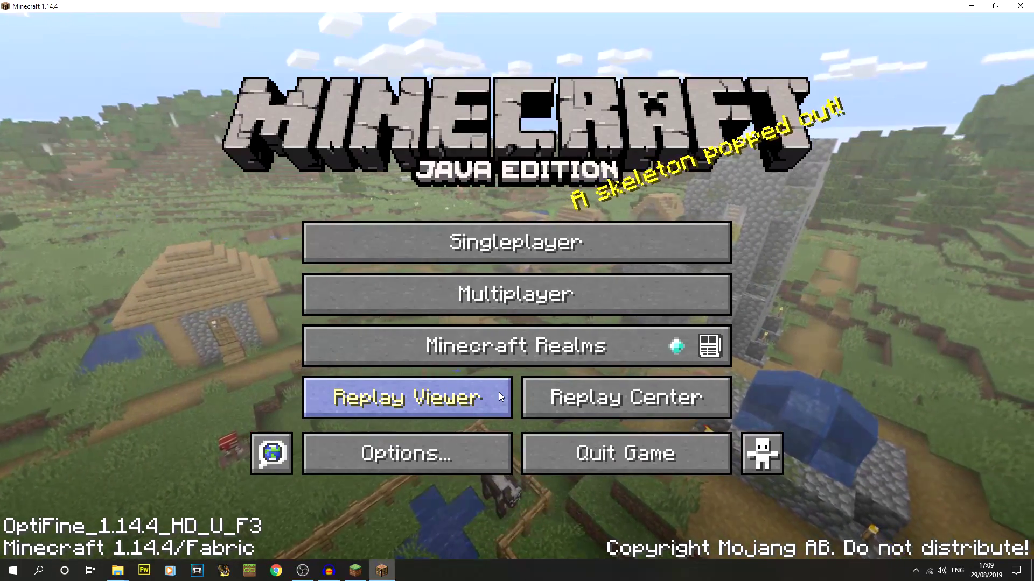
pyautogui.click(375, 402)
# Step: Delete the older 2019_08_28_20_26_24 replay, keeping 2019_08_29_17_08_41
pyautogui.click(423, 130)
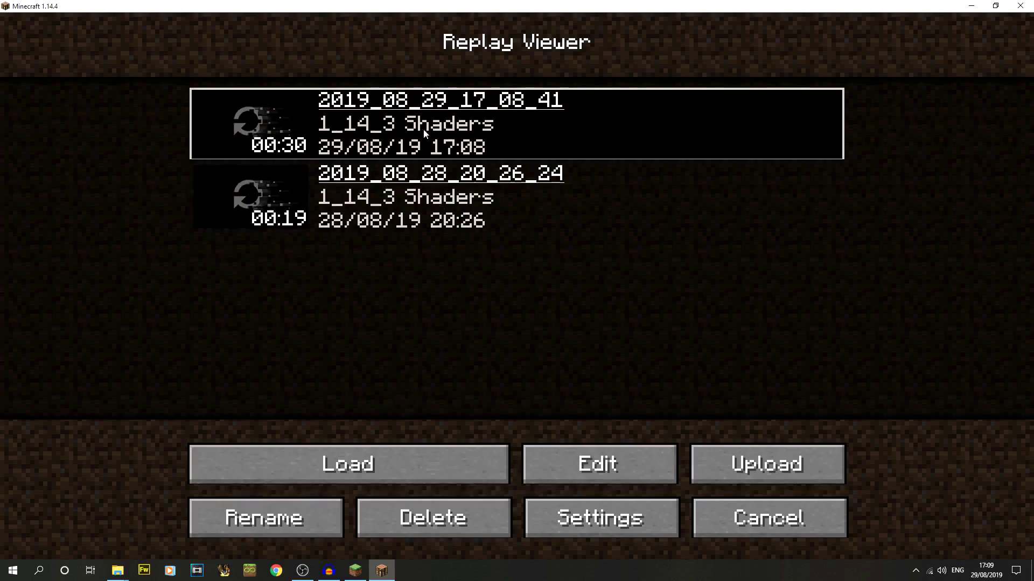
pyautogui.click(459, 210)
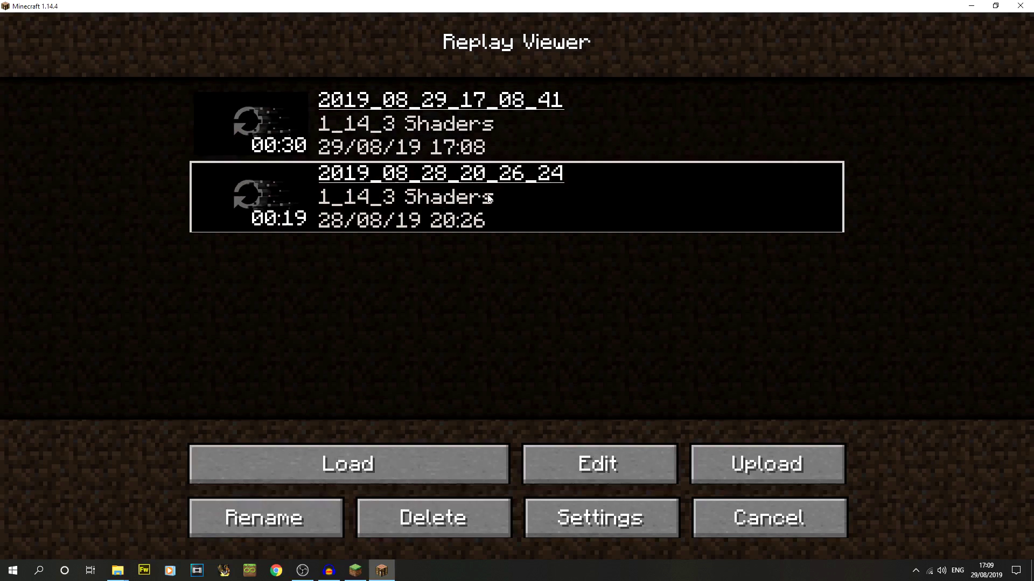
pyautogui.click(454, 522)
pyautogui.click(393, 359)
pyautogui.click(345, 123)
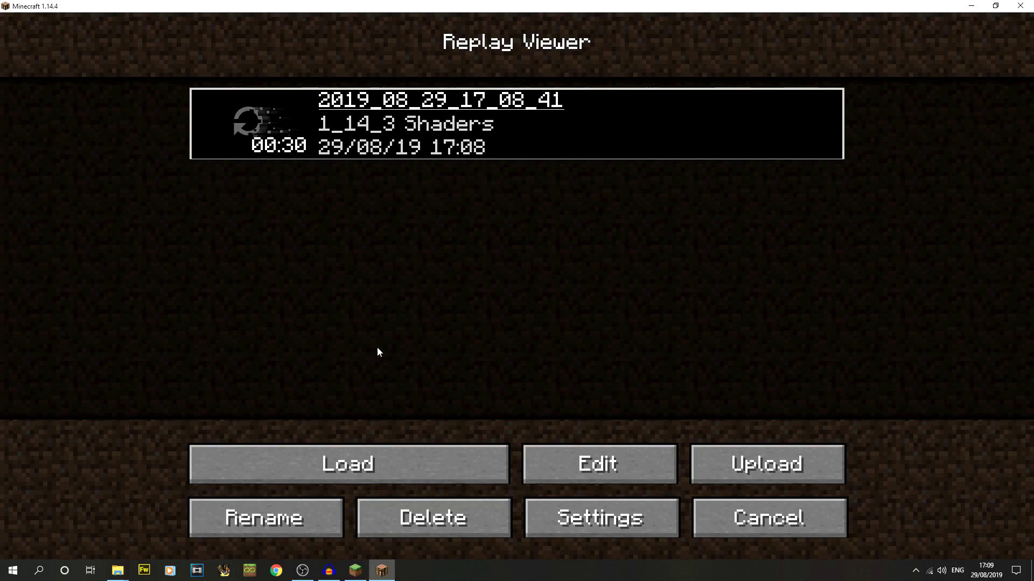
# Step: Load the 2019_08_29_17_08_41 replay, pause it and position the free camera over the campfire
pyautogui.click(403, 455)
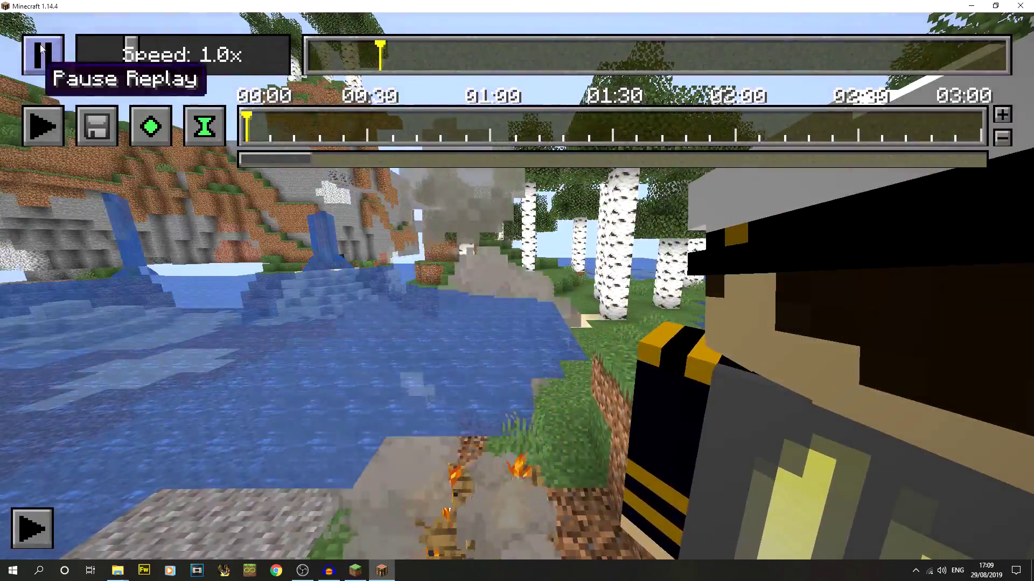
pyautogui.click(42, 49)
pyautogui.click(554, 319)
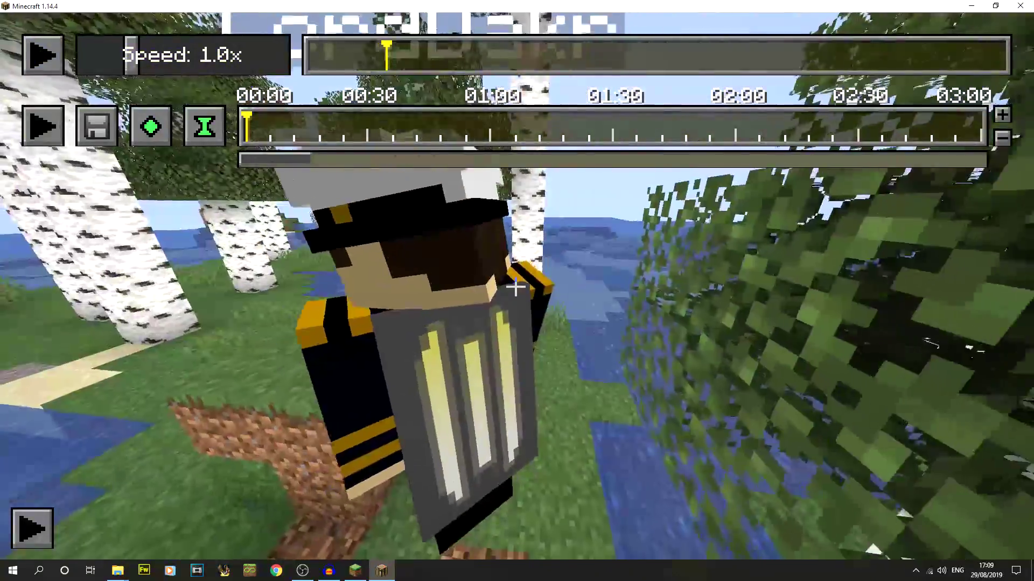
pyautogui.press('s')
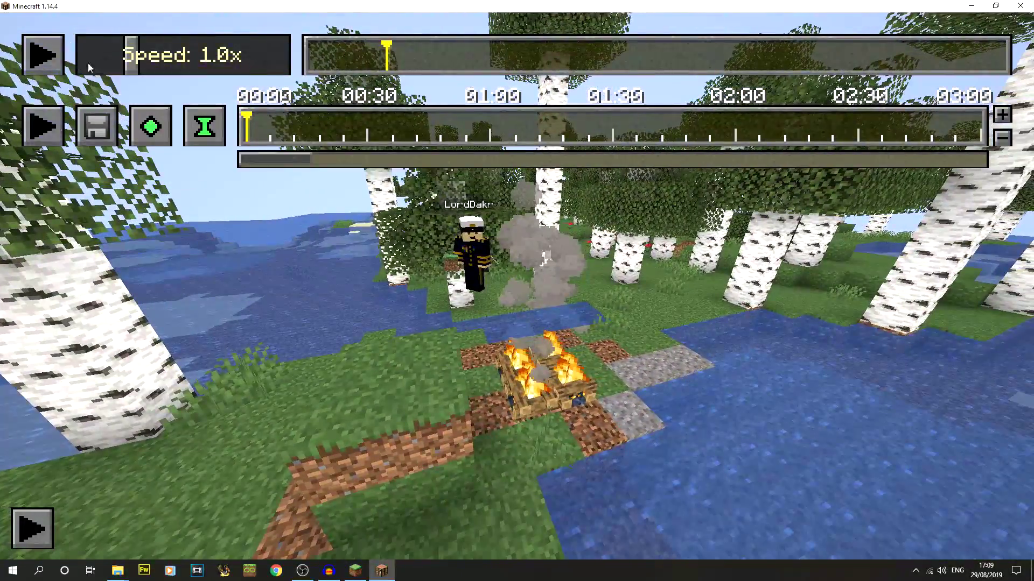
pyautogui.click(493, 339)
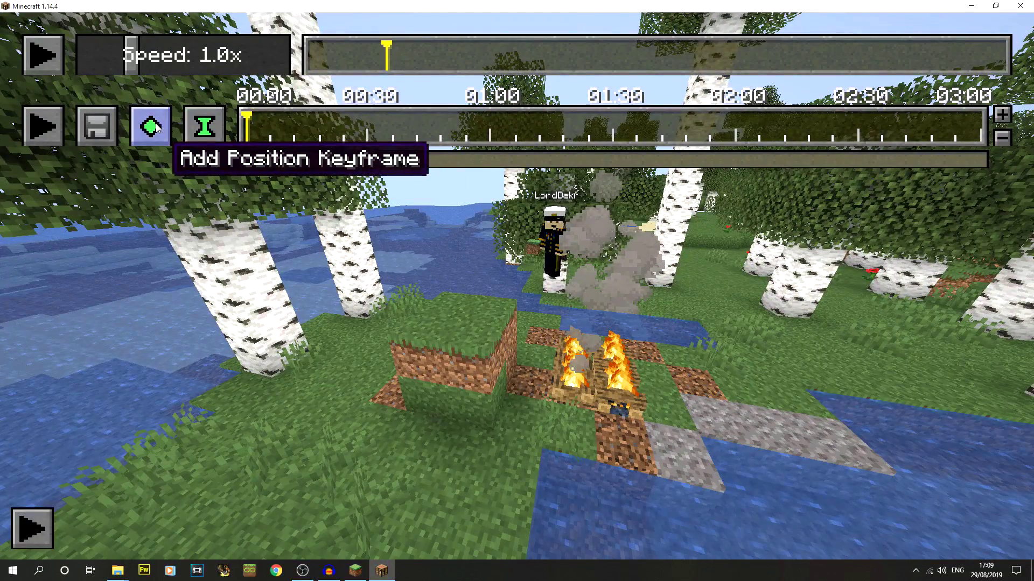
# Step: Add time and position keyframes at 00:00 and 00:10, then preview the camera path
pyautogui.click(206, 130)
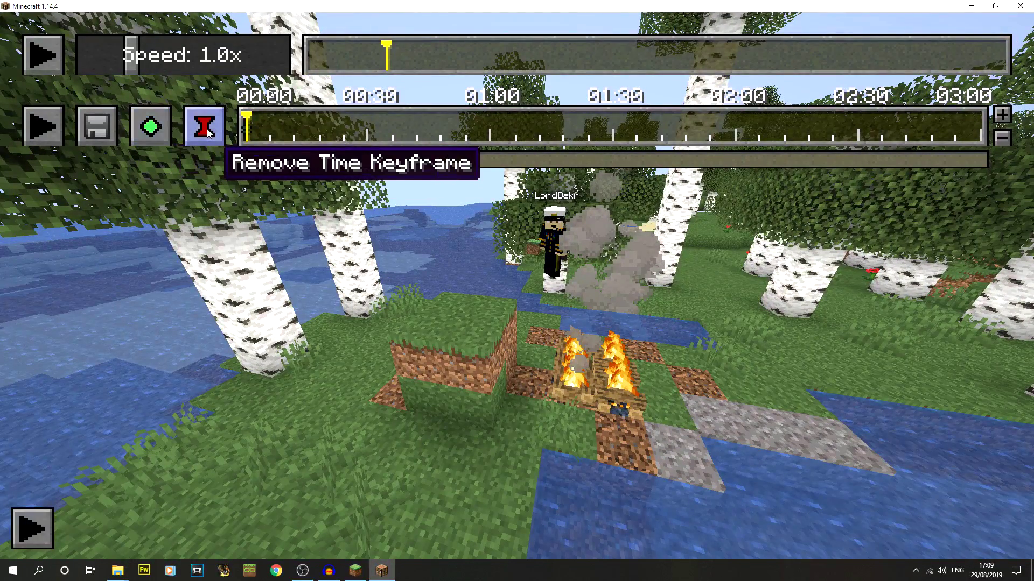
pyautogui.click(153, 131)
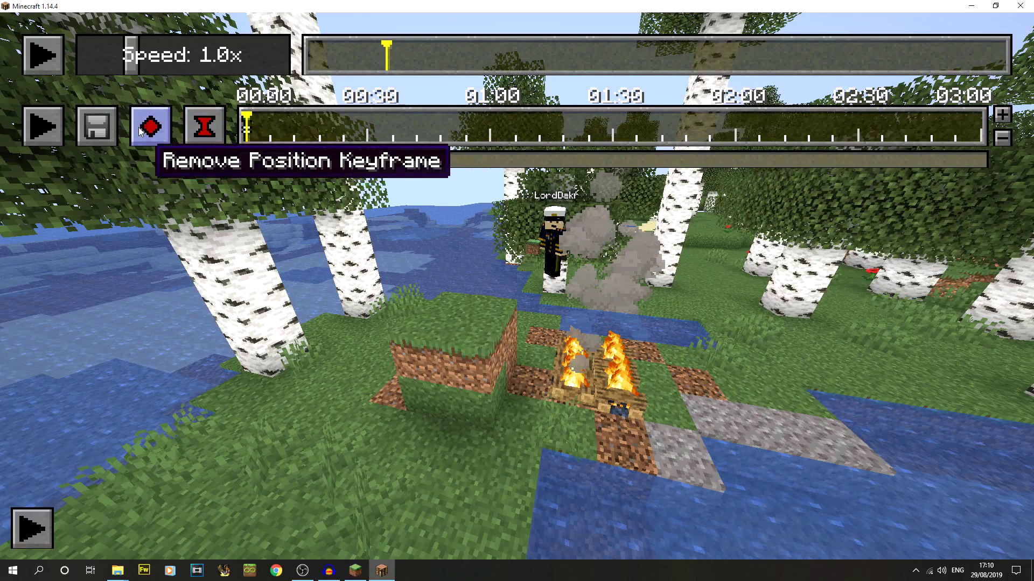
pyautogui.click(287, 134)
pyautogui.click(993, 57)
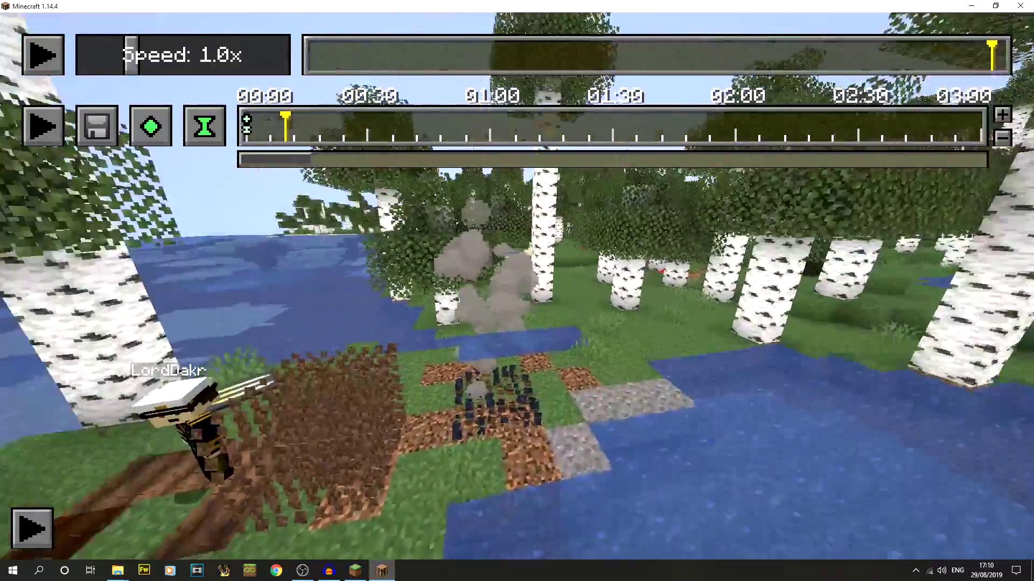
pyautogui.click(168, 127)
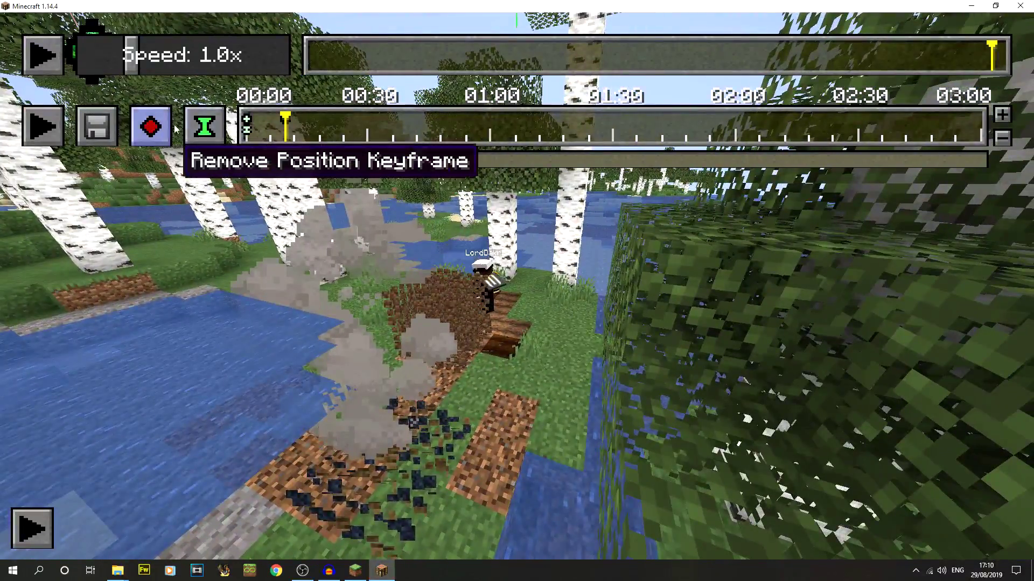
pyautogui.click(240, 141)
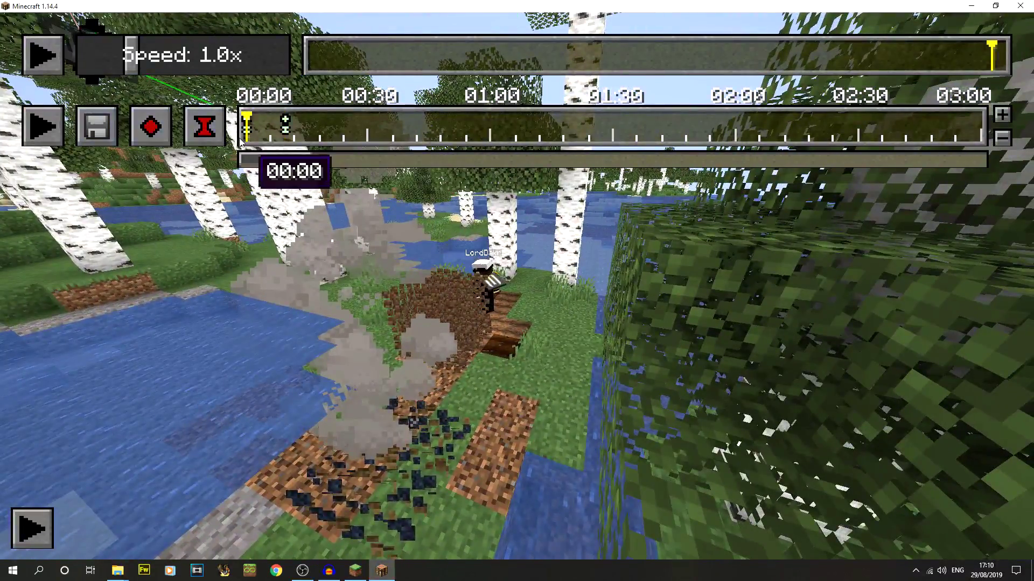
pyautogui.click(43, 127)
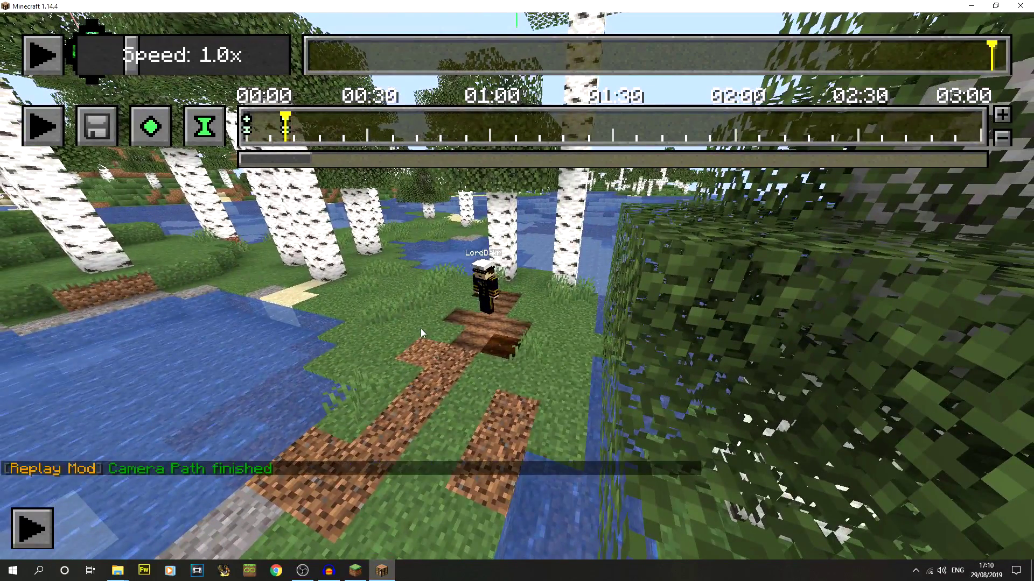
# Step: Select Triliton's V8 Shaders in Video Settings > Shaders and return to the replay
pyautogui.press('Escape')
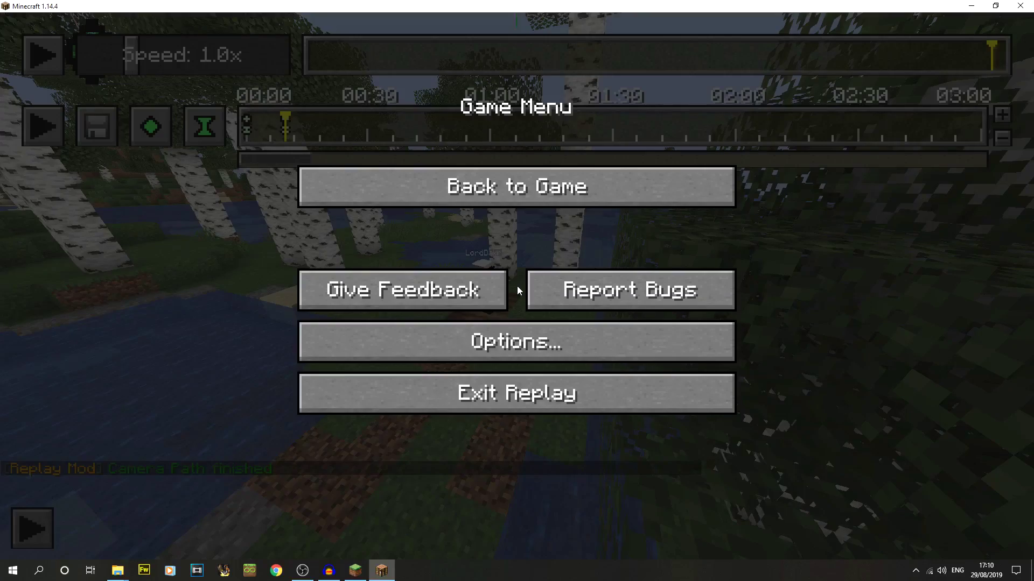
pyautogui.click(434, 333)
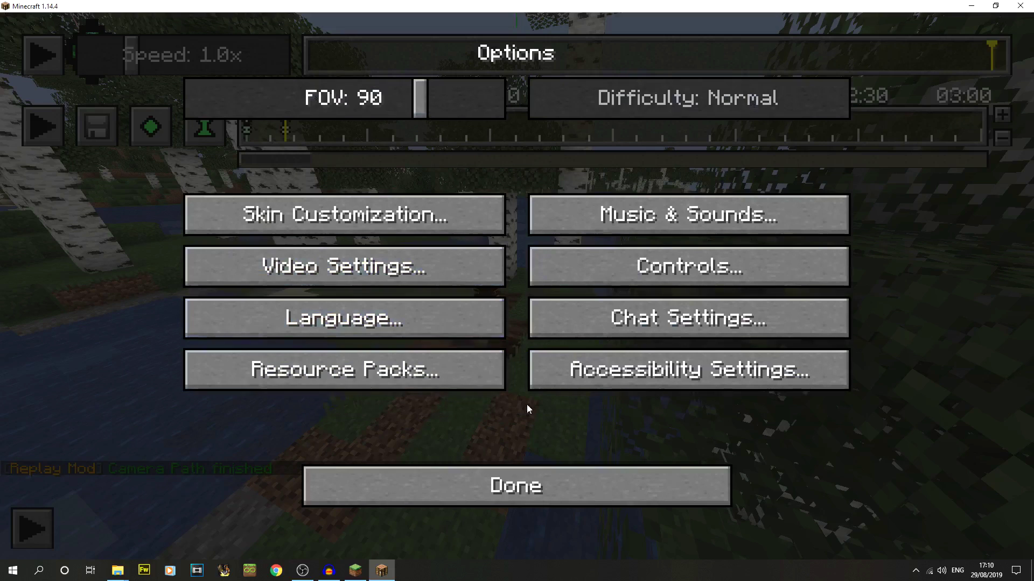
pyautogui.press('Escape')
pyautogui.press('Escape')
pyautogui.press('Escape')
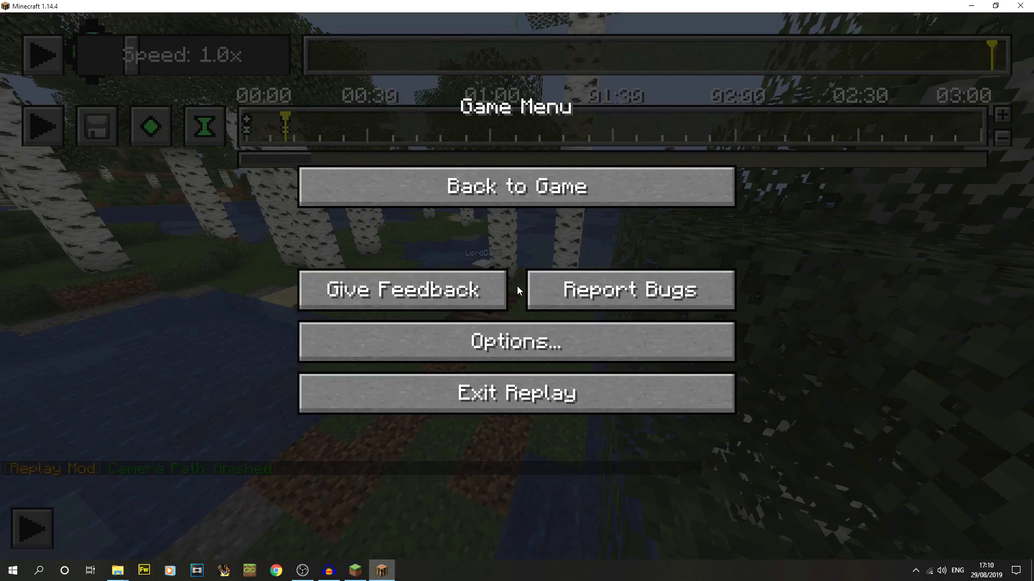
pyautogui.click(481, 338)
pyautogui.click(455, 282)
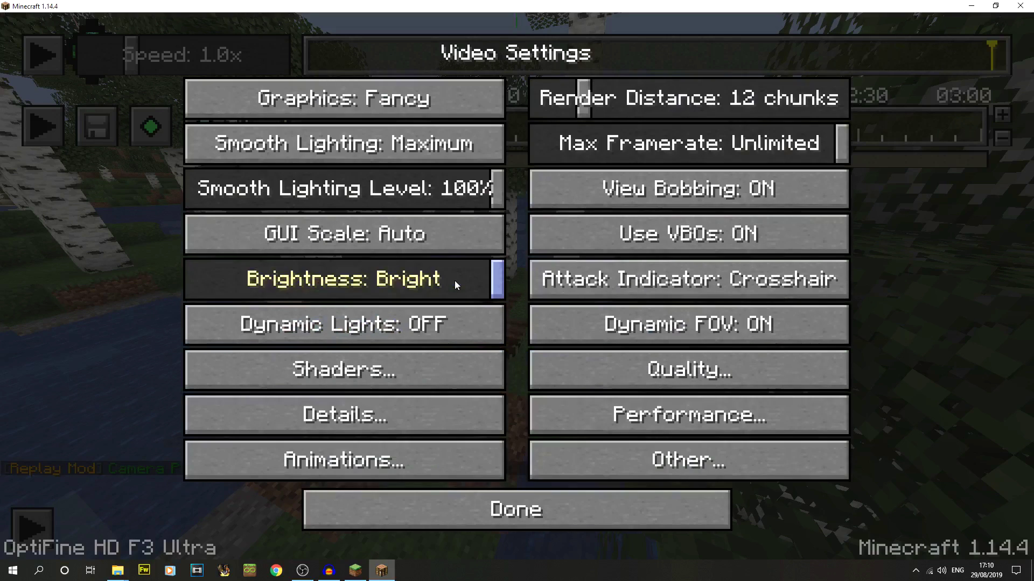
pyautogui.click(378, 377)
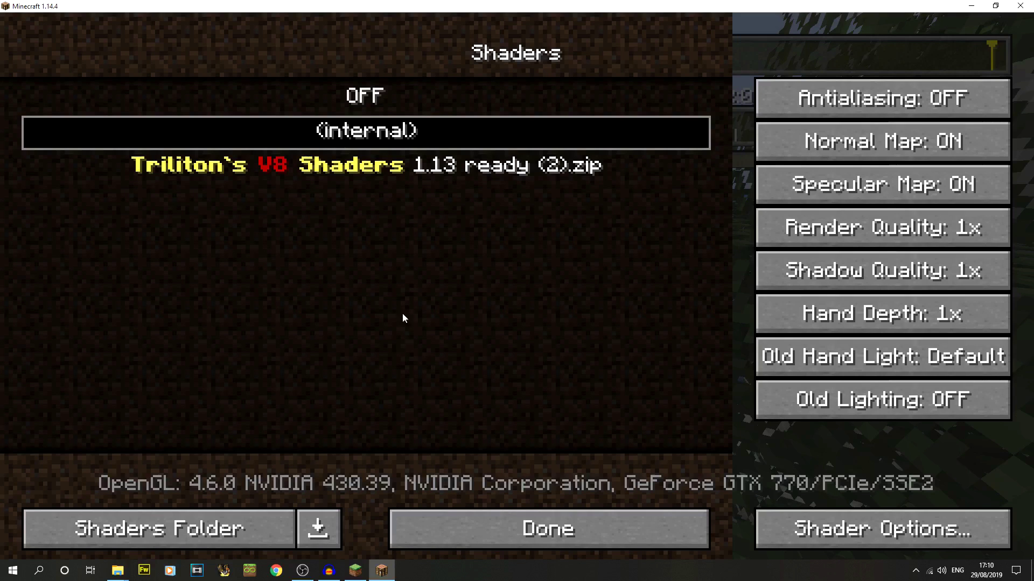
pyautogui.click(412, 169)
pyautogui.click(574, 524)
pyautogui.click(603, 512)
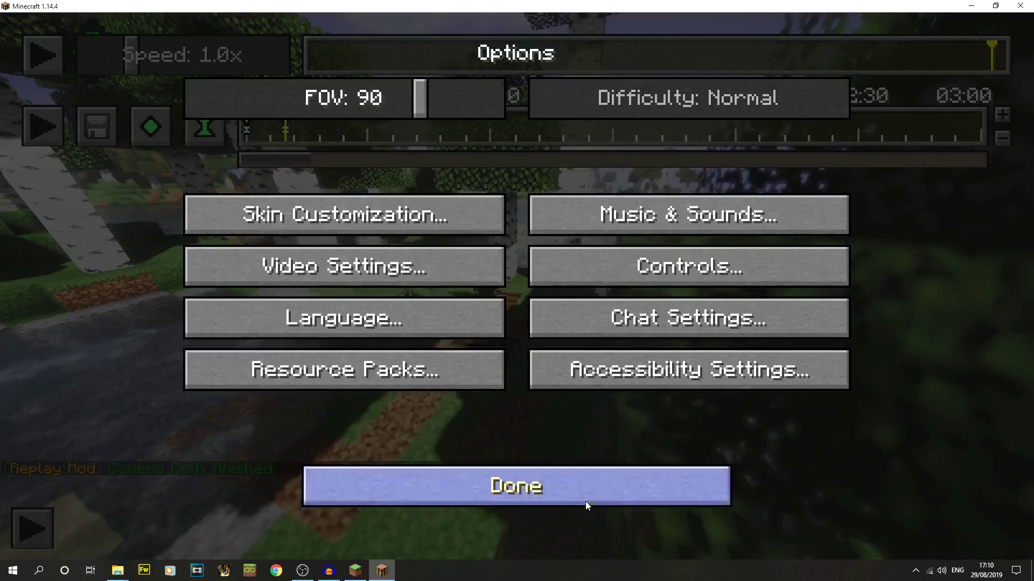
pyautogui.click(586, 502)
pyautogui.click(468, 193)
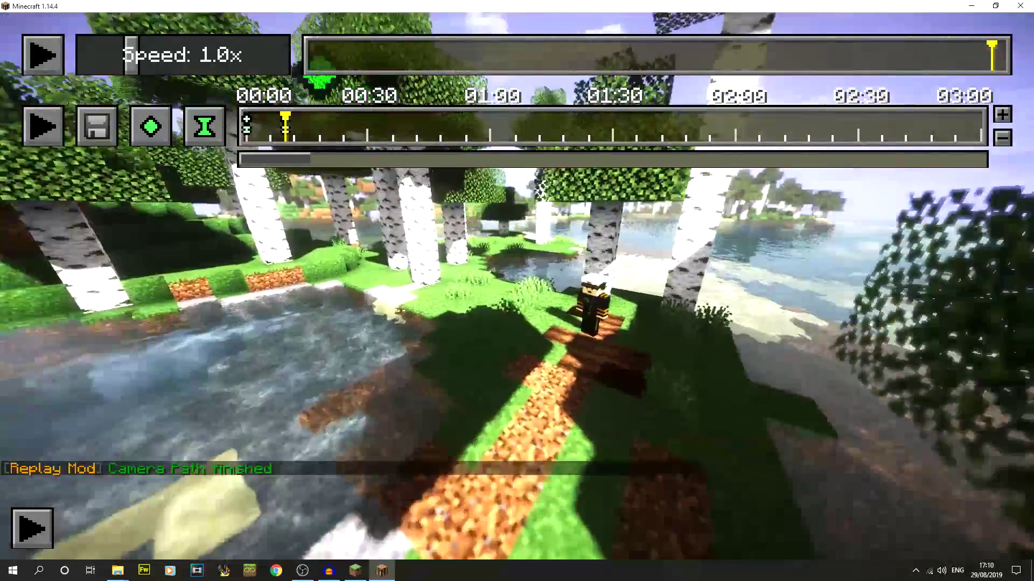
pyautogui.press('Escape')
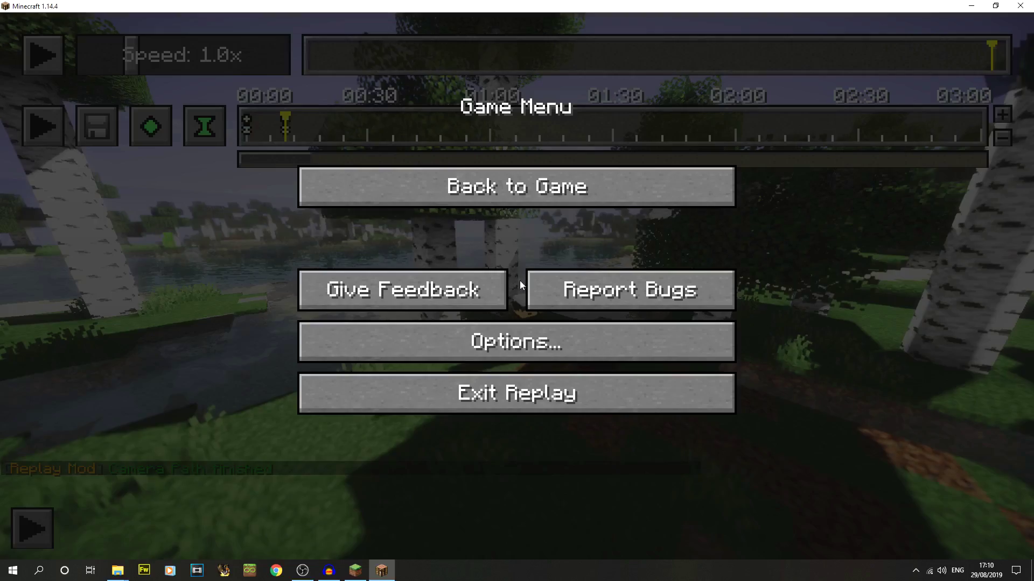
pyautogui.click(431, 342)
pyautogui.click(423, 272)
pyautogui.click(386, 370)
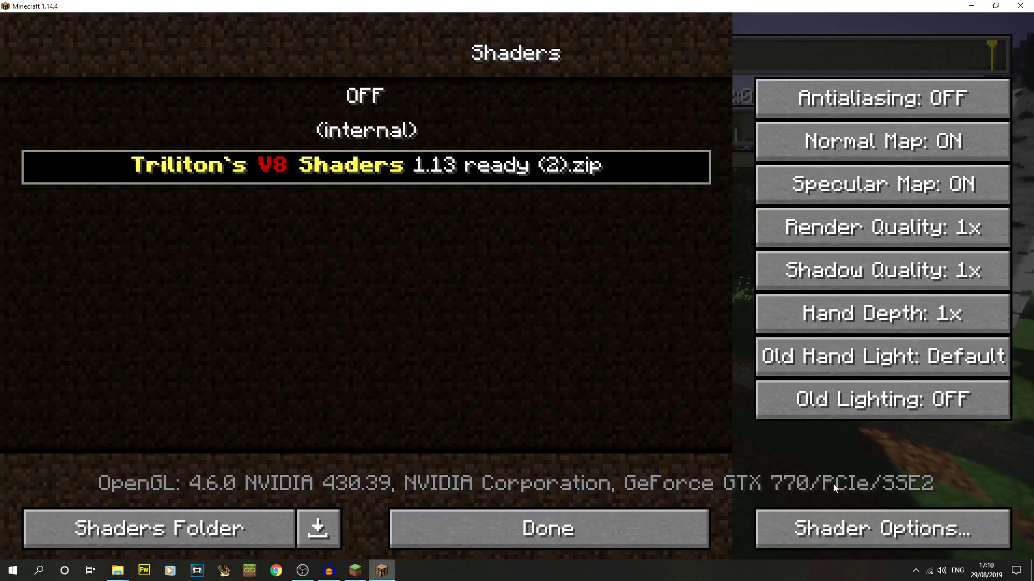
pyautogui.click(885, 530)
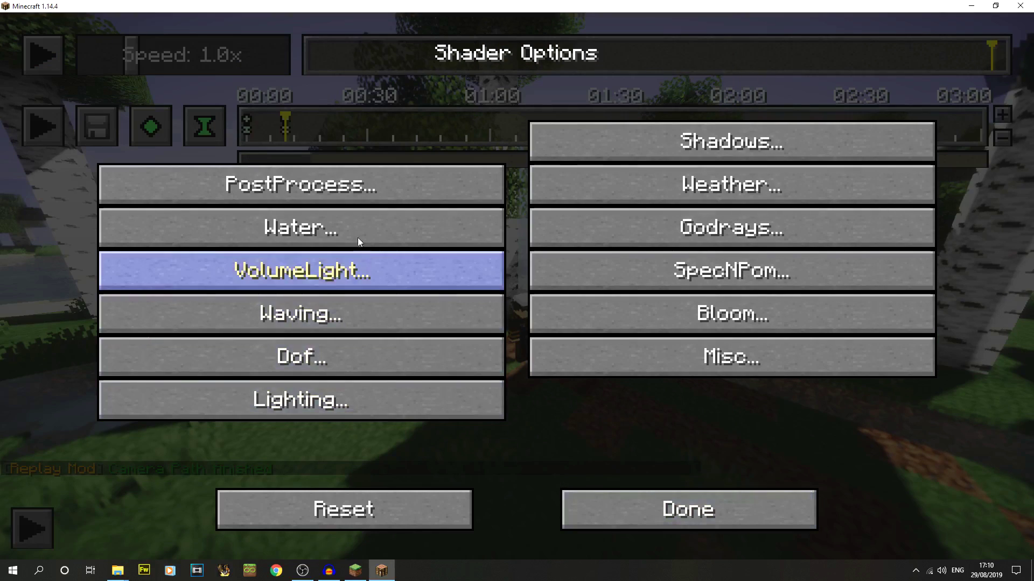
pyautogui.click(335, 179)
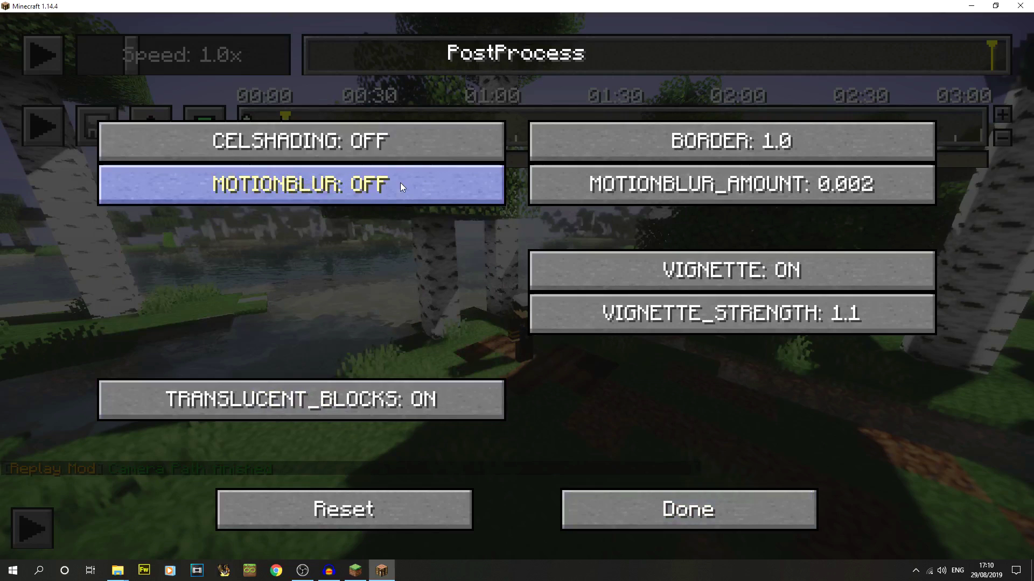
pyautogui.click(681, 500)
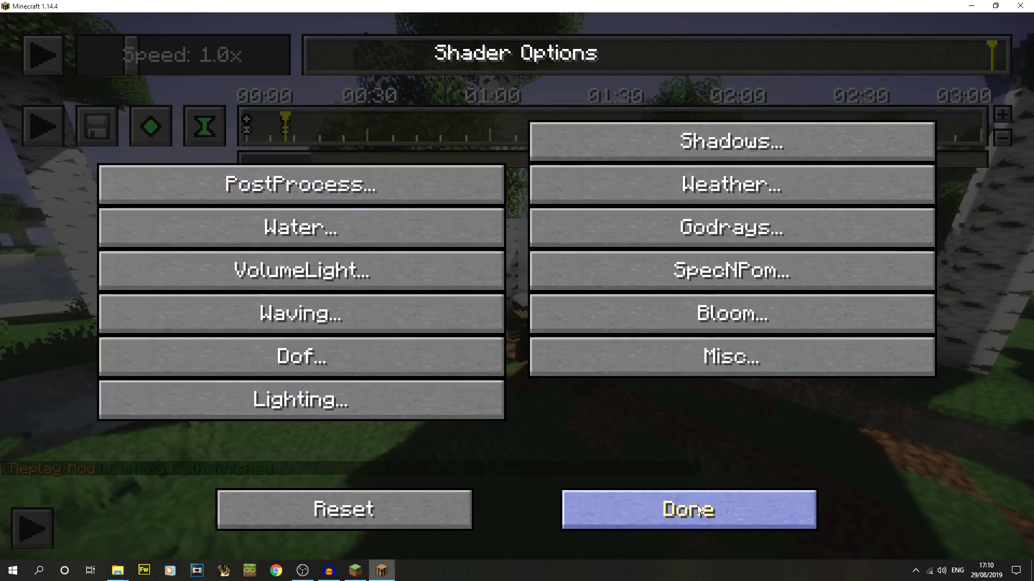
pyautogui.click(742, 361)
pyautogui.click(647, 509)
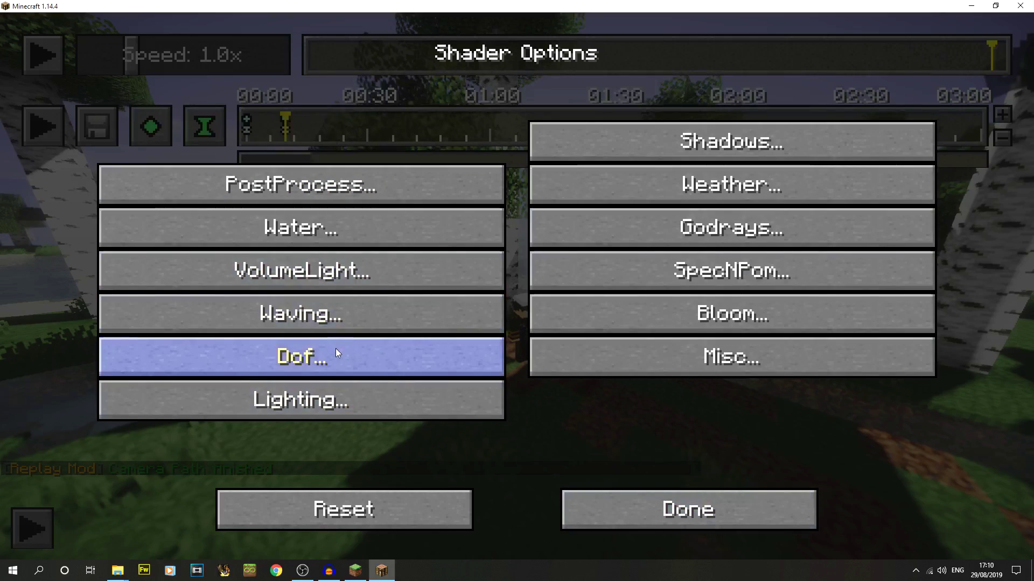
pyautogui.click(288, 357)
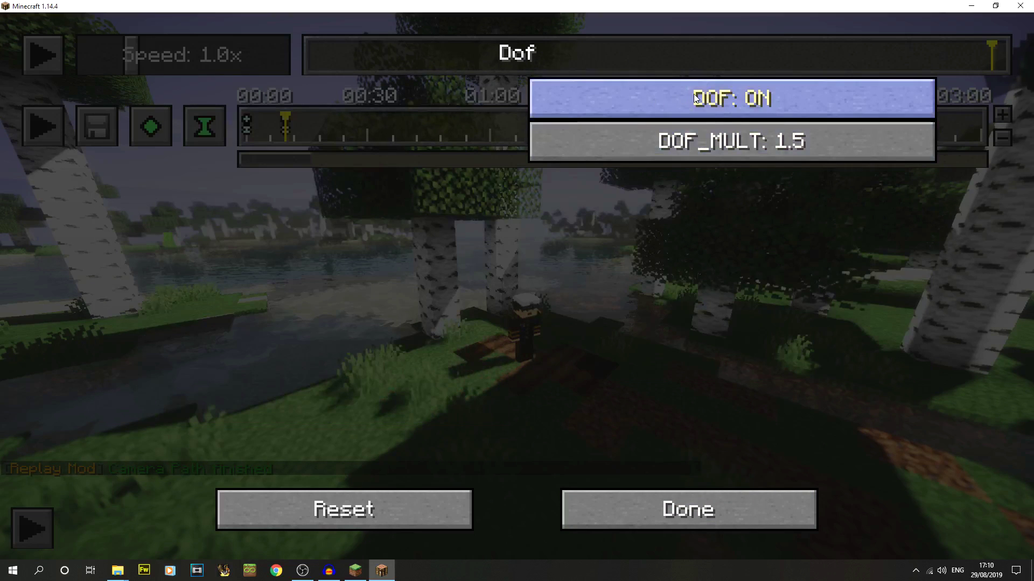
pyautogui.click(694, 98)
pyautogui.click(688, 499)
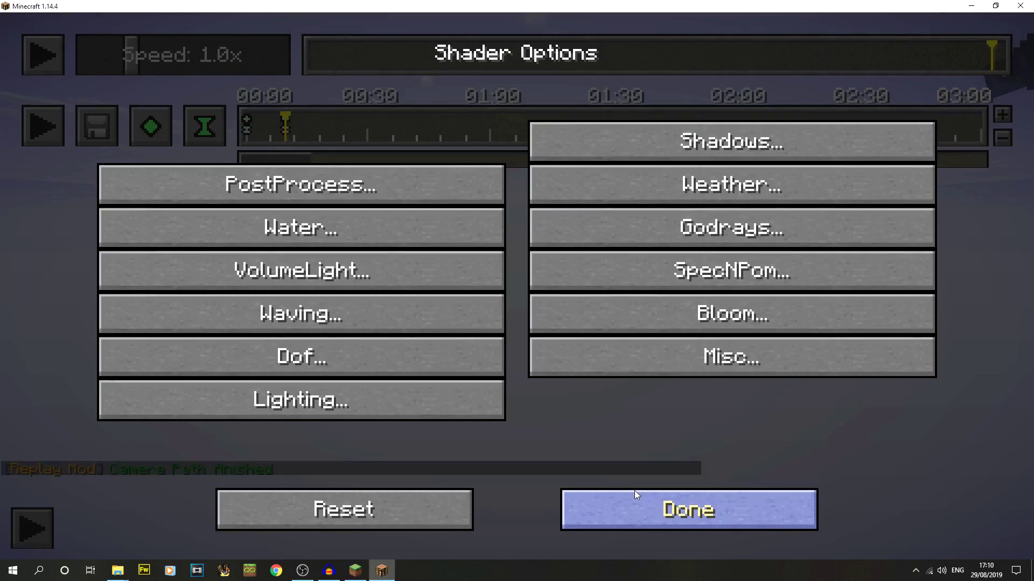
pyautogui.click(644, 495)
pyautogui.click(544, 520)
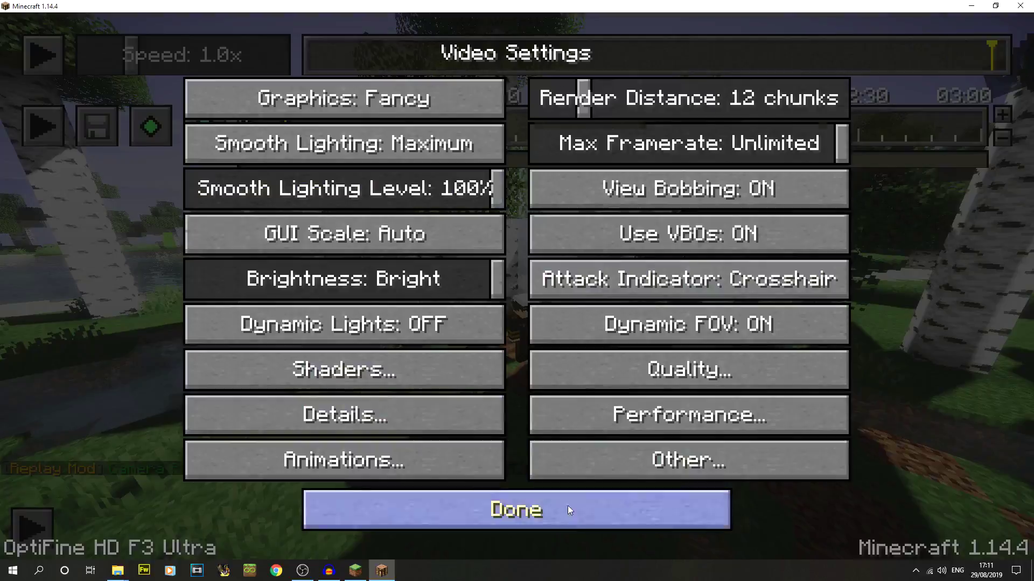
pyautogui.click(568, 506)
pyautogui.click(564, 494)
pyautogui.click(478, 190)
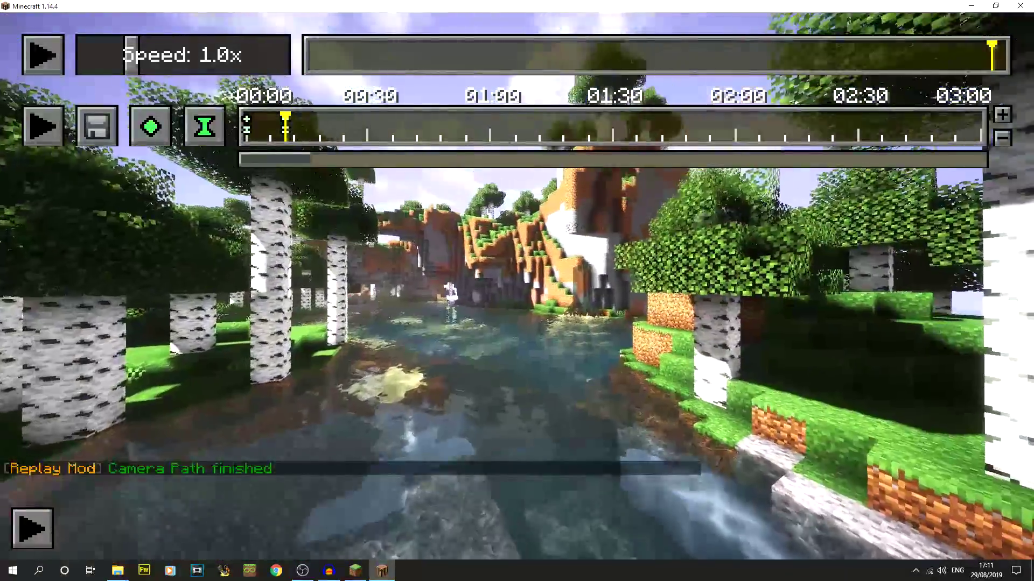
pyautogui.press('Escape')
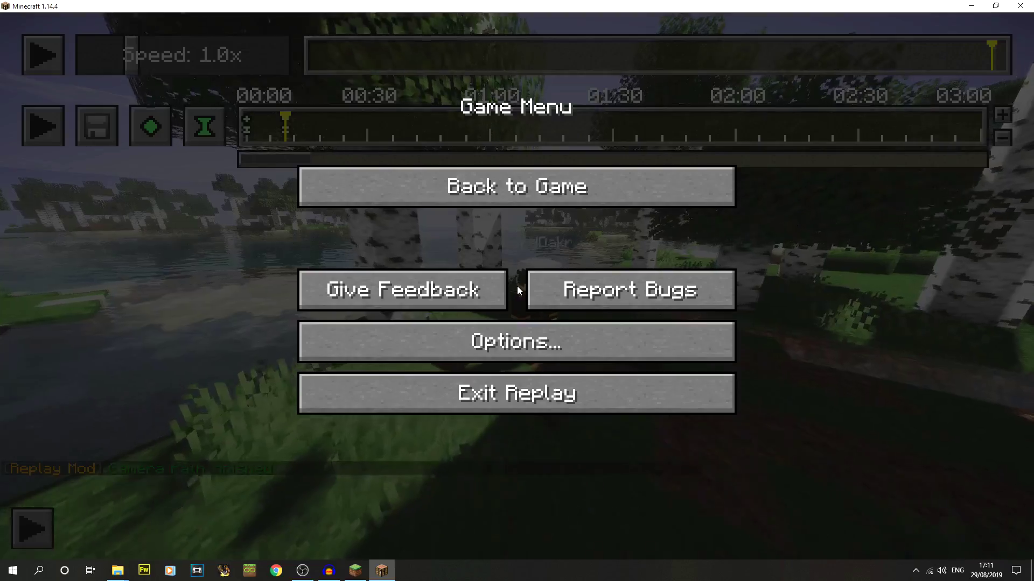
pyautogui.click(382, 344)
pyautogui.click(350, 262)
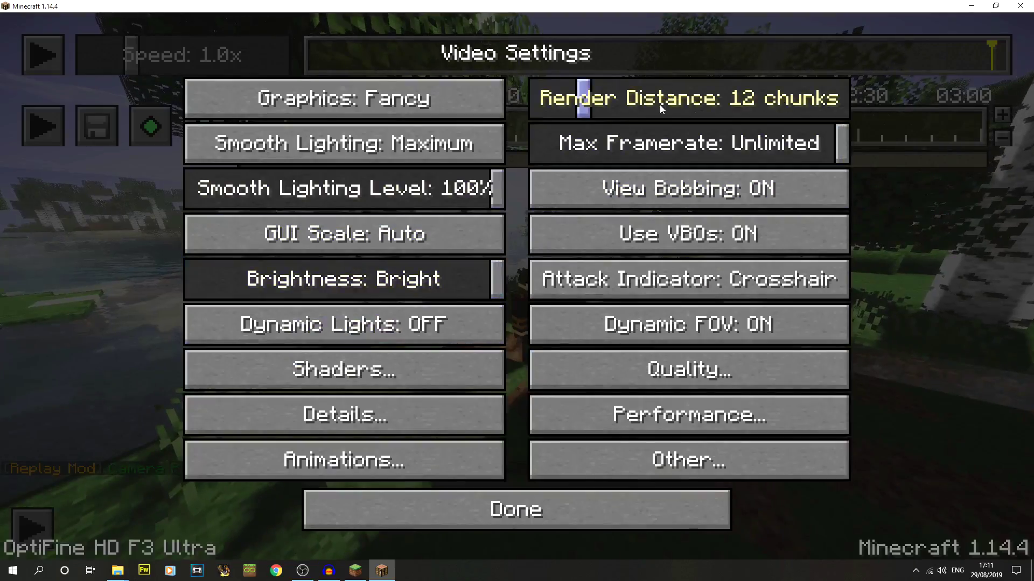
pyautogui.press('Escape')
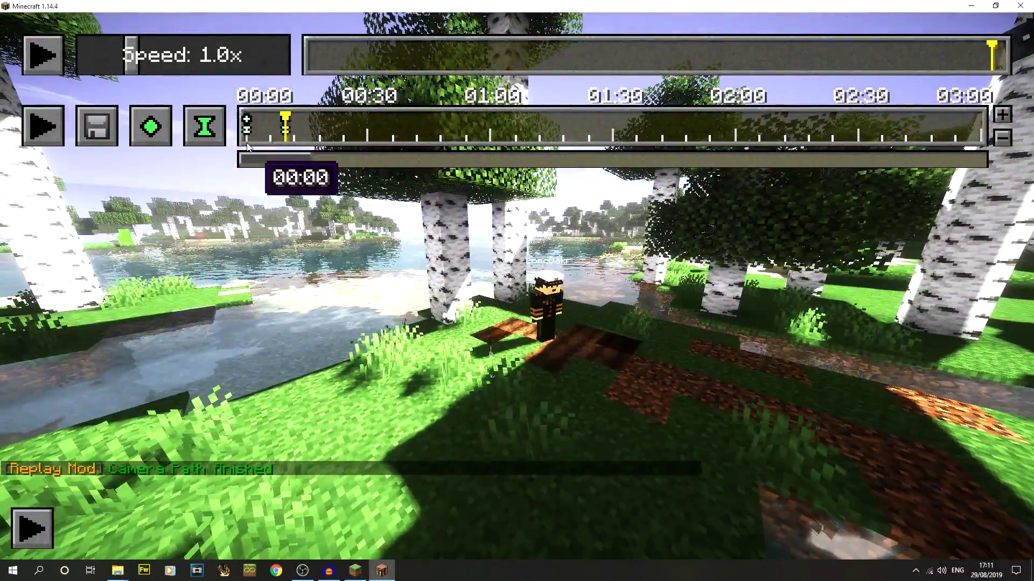
# Step: Play the camera path, then bring up the render settings at Command Line Settings
pyautogui.click(42, 126)
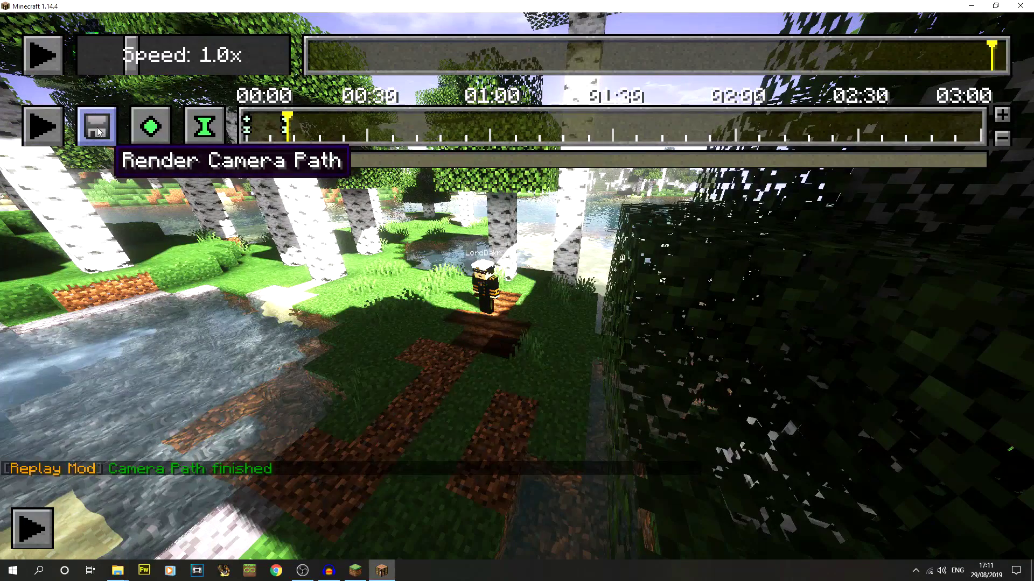
pyautogui.click(97, 129)
pyautogui.scroll(-8, 708, 302)
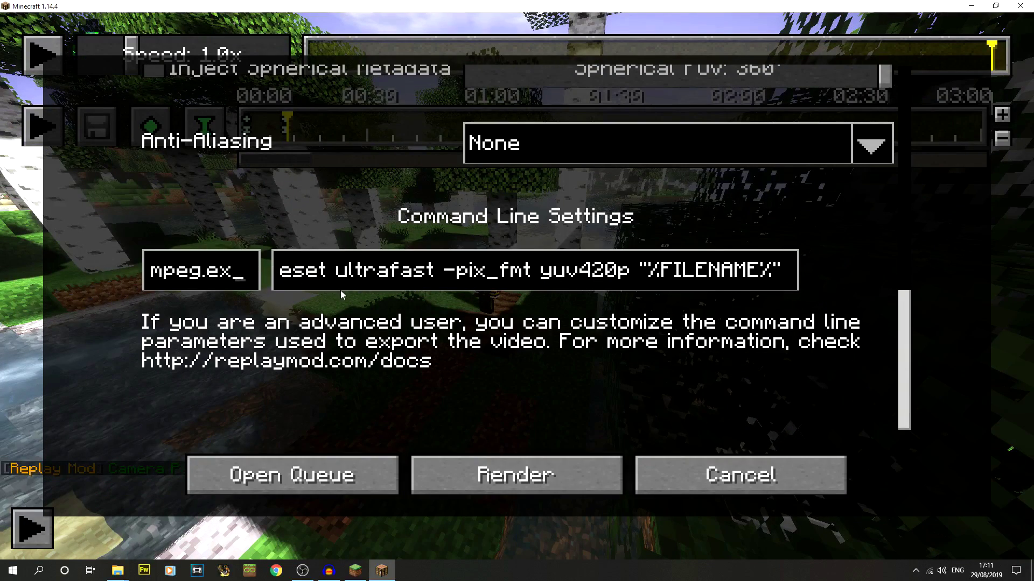
# Step: Empty the executable command field, leaving the command arguments unchanged
pyautogui.press('BackSpace')
pyautogui.press('BackSpace')
pyautogui.press('BackSpace')
pyautogui.press('BackSpace')
pyautogui.press('BackSpace')
pyautogui.press('BackSpace')
pyautogui.press('BackSpace')
pyautogui.press('BackSpace')
pyautogui.press('BackSpace')
pyautogui.hotkey('ctrl', 'v')
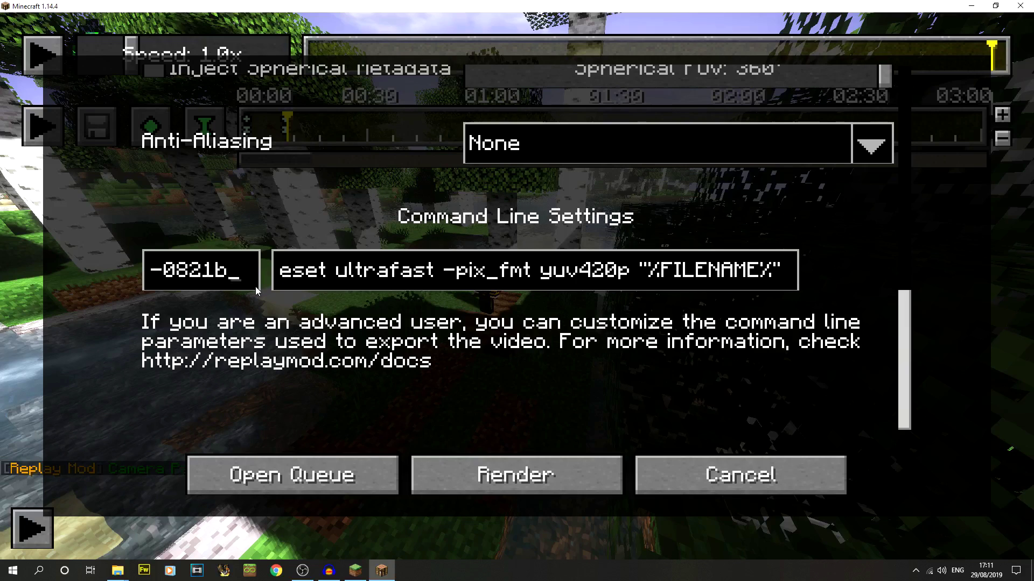
pyautogui.press('BackSpace')
pyautogui.press('BackSpace')
pyautogui.press('BackSpace')
pyautogui.press('BackSpace')
pyautogui.press('BackSpace')
pyautogui.press('BackSpace')
pyautogui.press('BackSpace')
pyautogui.press('BackSpace')
pyautogui.press('BackSpace')
pyautogui.press('BackSpace')
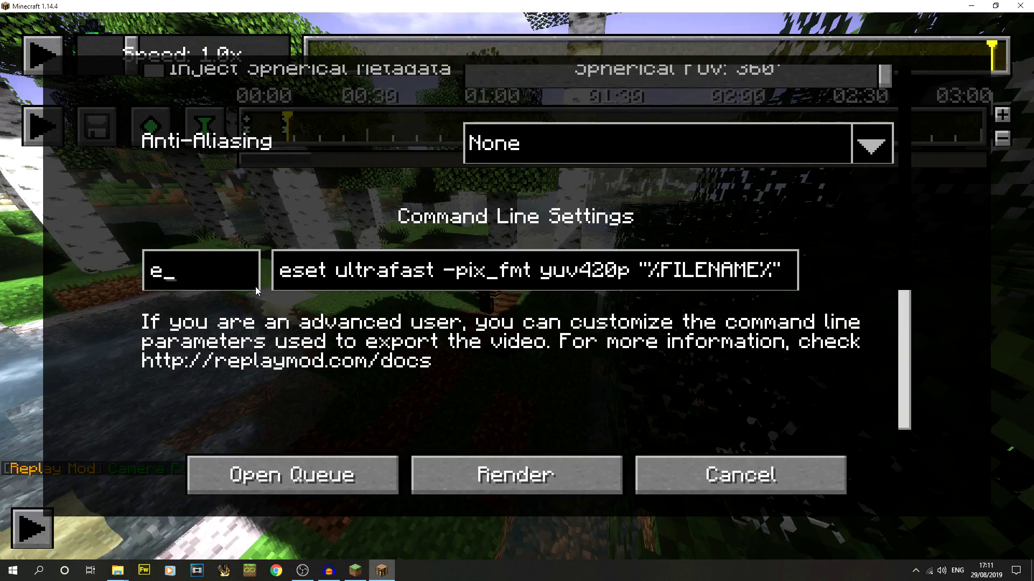
pyautogui.press('BackSpace')
pyautogui.press('BackSpace')
pyautogui.click(362, 263)
pyautogui.click(220, 280)
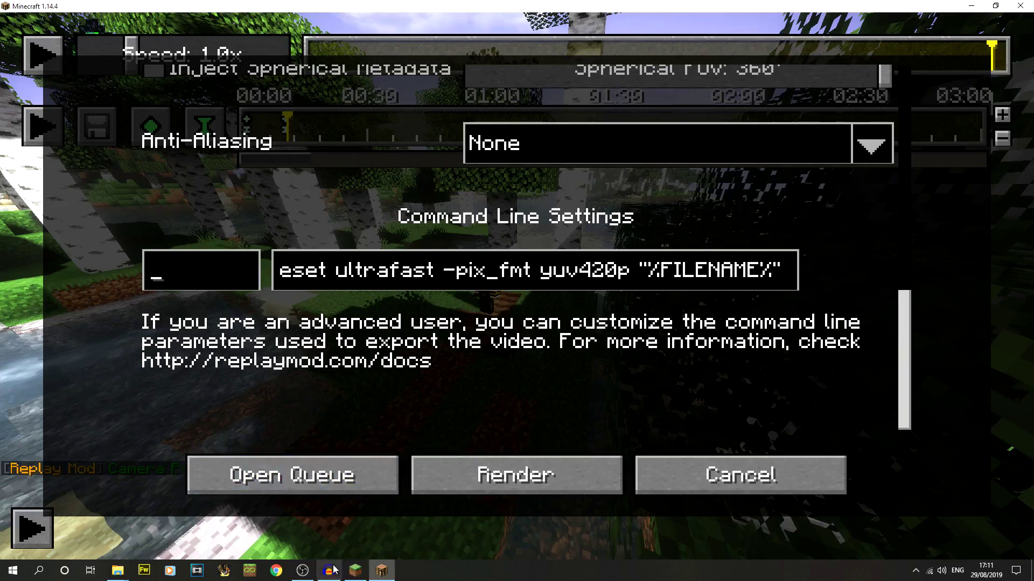
pyautogui.moveTo(119, 574)
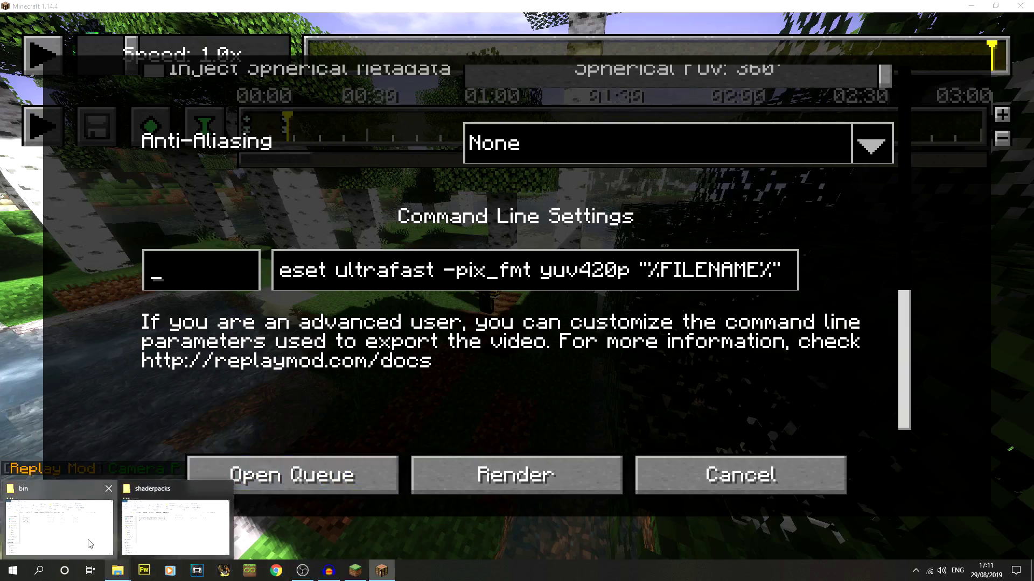
pyautogui.click(173, 526)
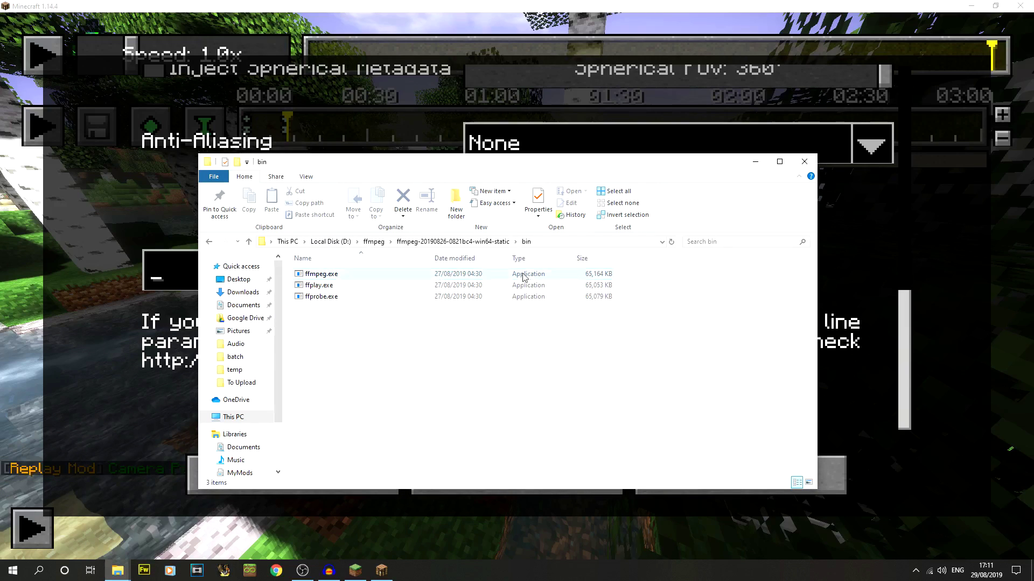
pyautogui.click(555, 241)
pyautogui.rightClick(417, 245)
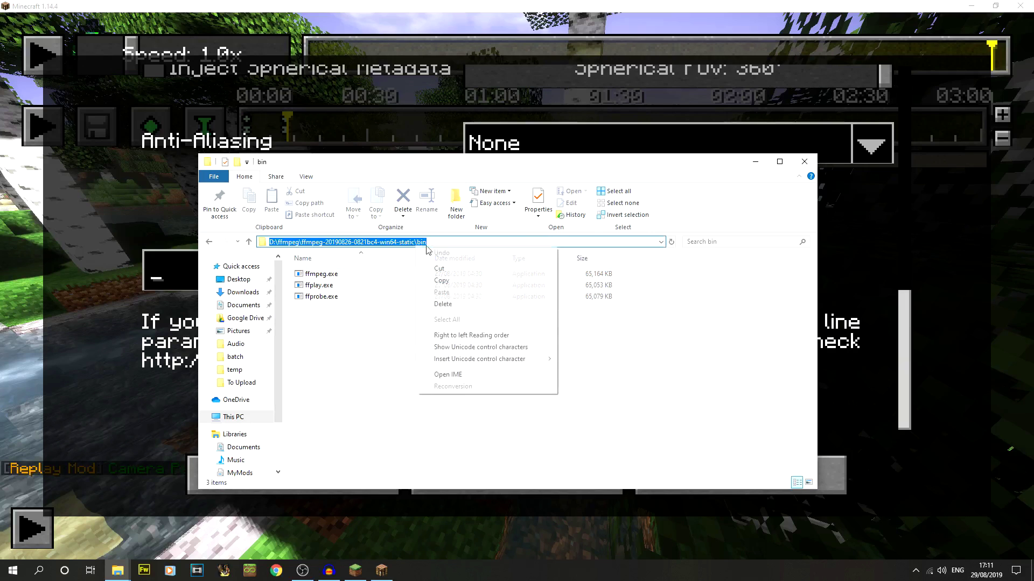
pyautogui.click(462, 281)
# Step: Paste the bin folder path into a new Notepad document
pyautogui.press('super')
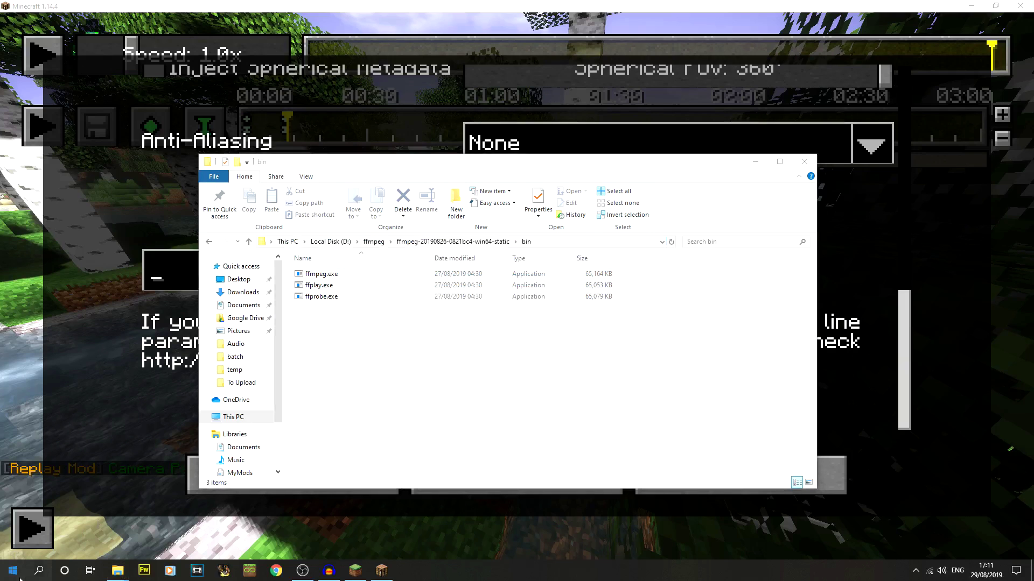
pyautogui.write('note')
pyautogui.click(126, 311)
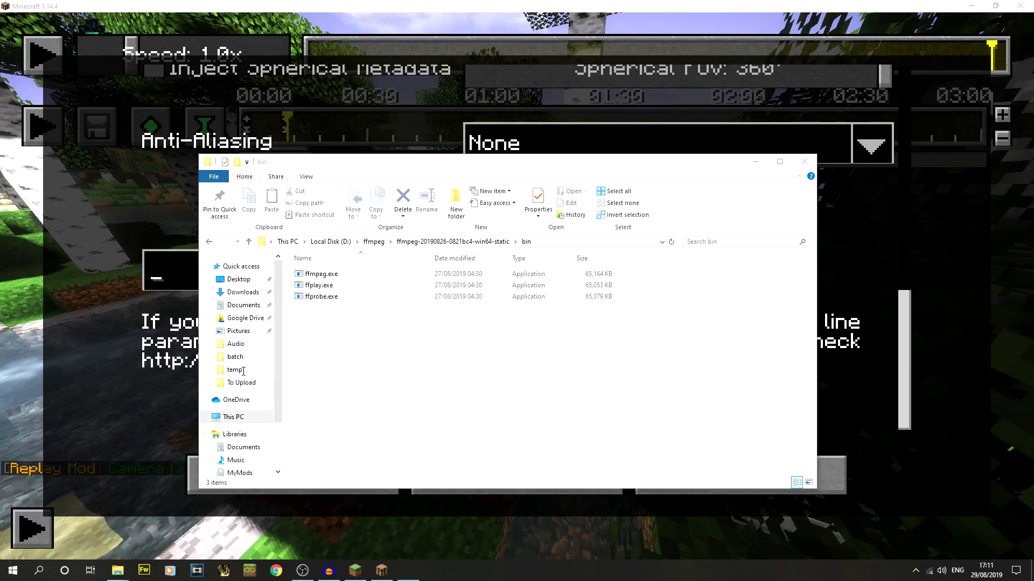
pyautogui.hotkey('ctrl', 'v')
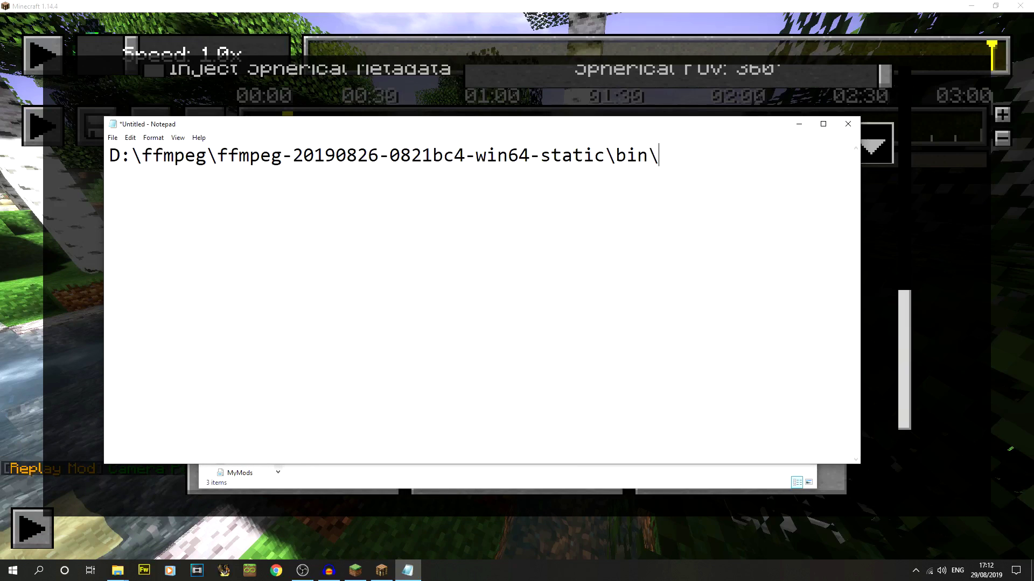
# Step: Copy the name ffmpeg.exe from Explorer, append it to the Notepad path, and select the full line
pyautogui.click(464, 477)
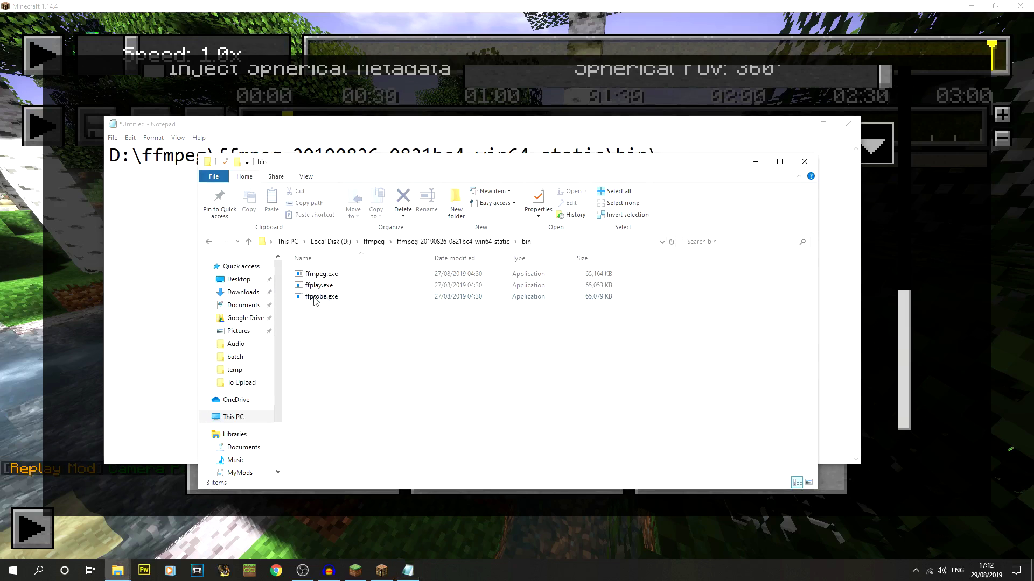
pyautogui.rightClick(341, 276)
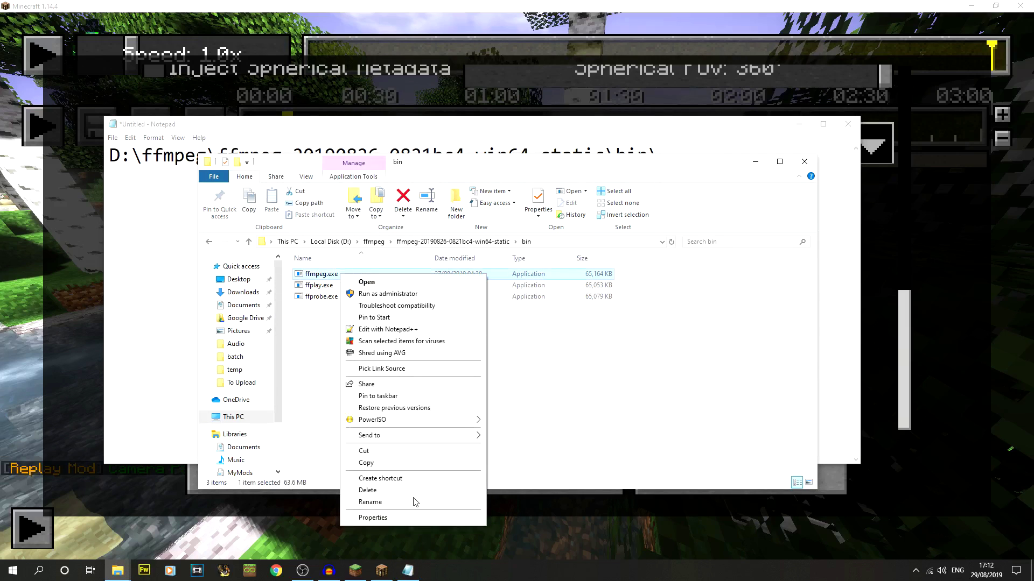
pyautogui.click(370, 503)
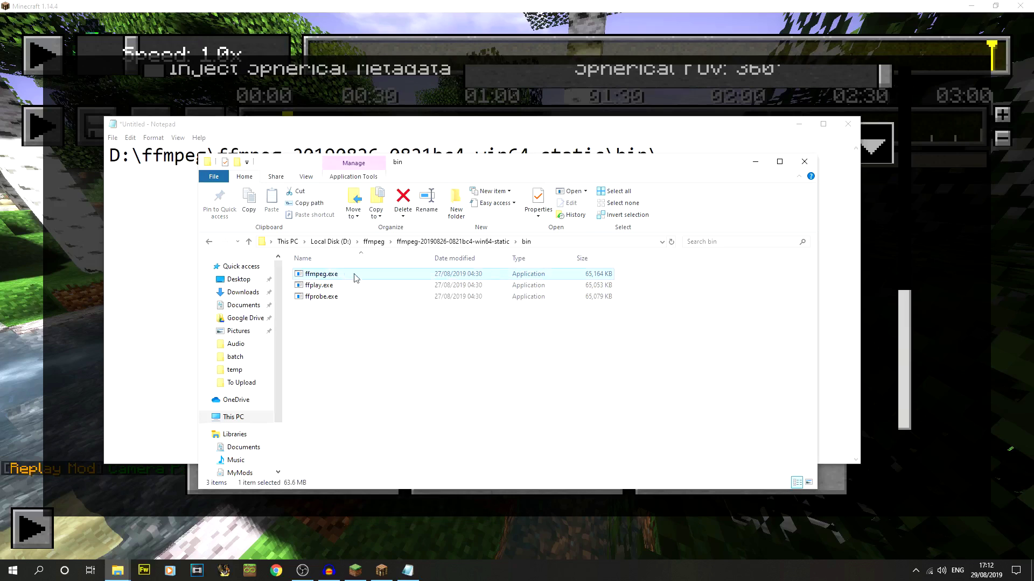
pyautogui.rightClick(354, 277)
pyautogui.click(370, 502)
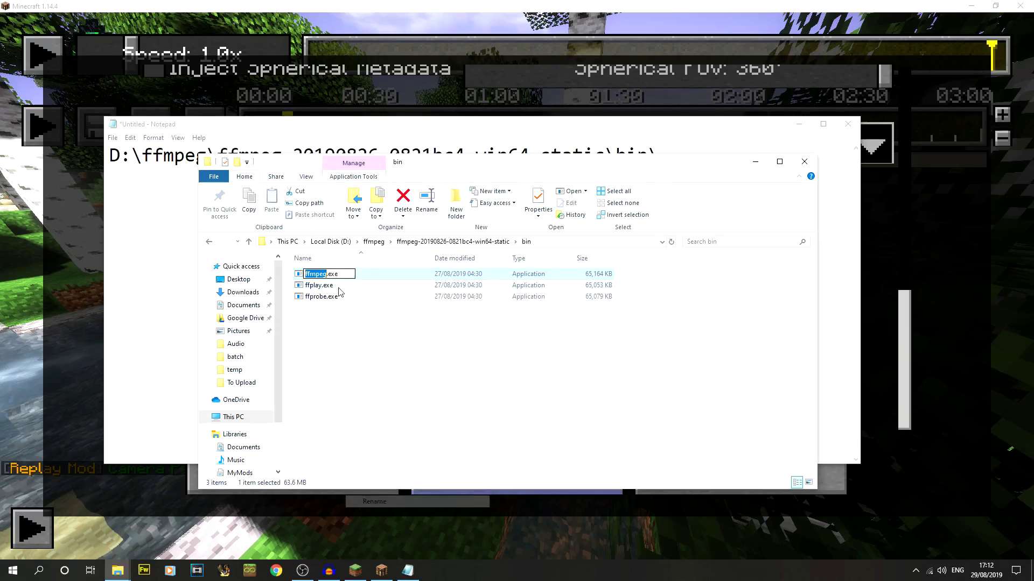
pyautogui.click(536, 120)
pyautogui.hotkey('ctrl', 'v')
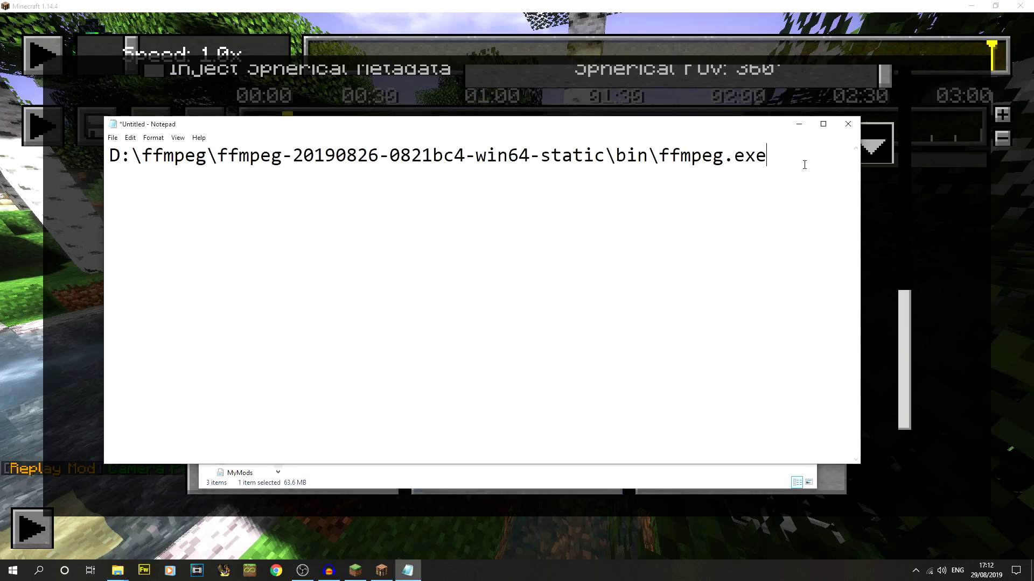
pyautogui.moveTo(804, 165); pyautogui.dragTo(30, 150)
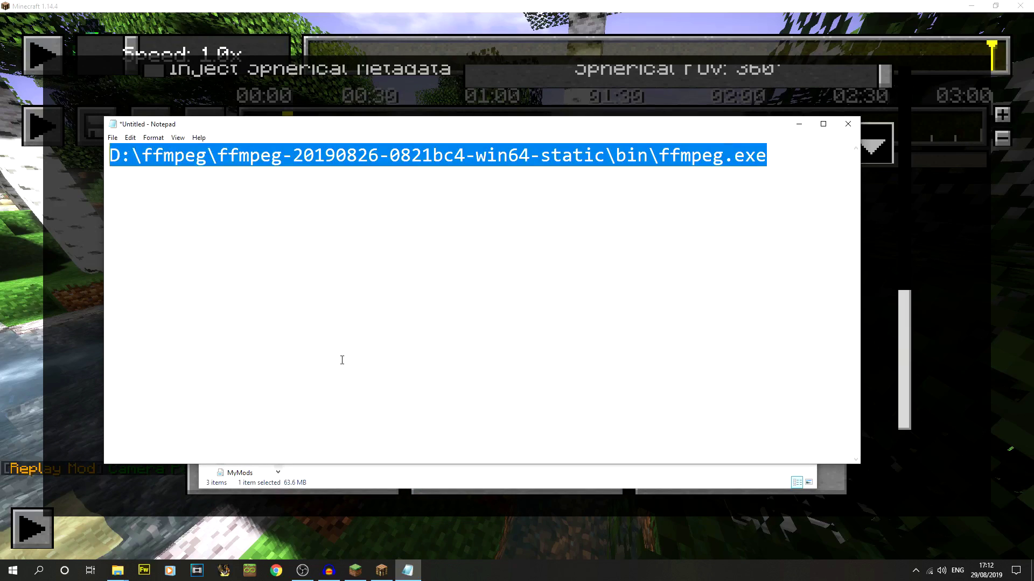
# Step: Paste the full ffmpeg.exe path as the render command and render the 633-frame camera path video
pyautogui.click(92, 325)
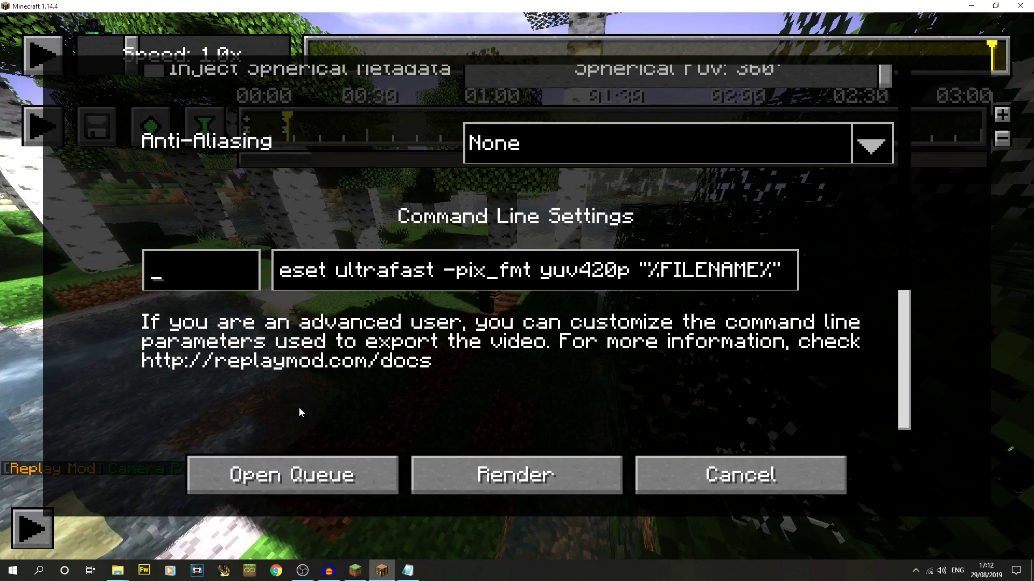
pyautogui.hotkey('ctrl', 'v')
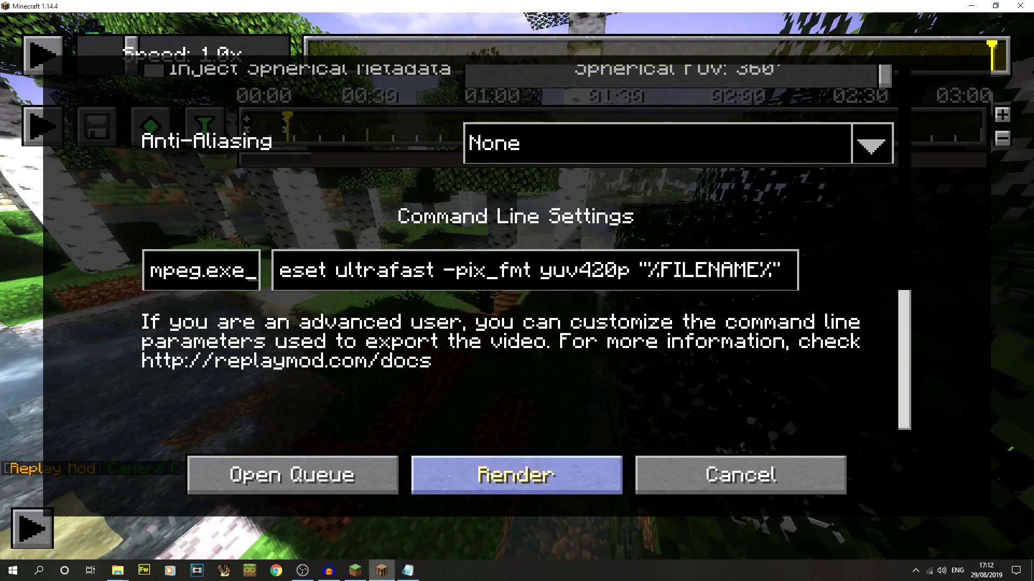
pyautogui.click(517, 474)
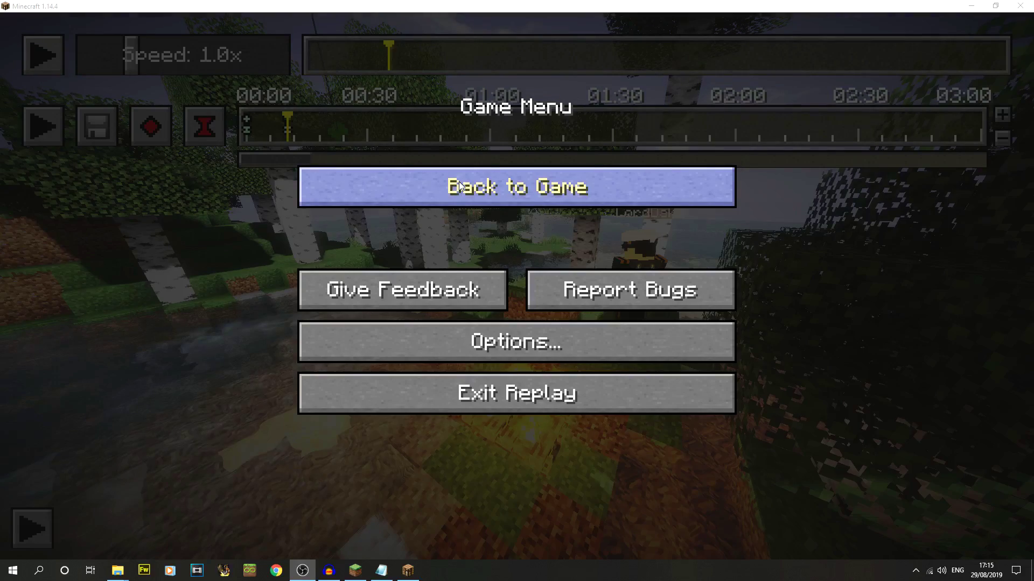
pyautogui.click(477, 178)
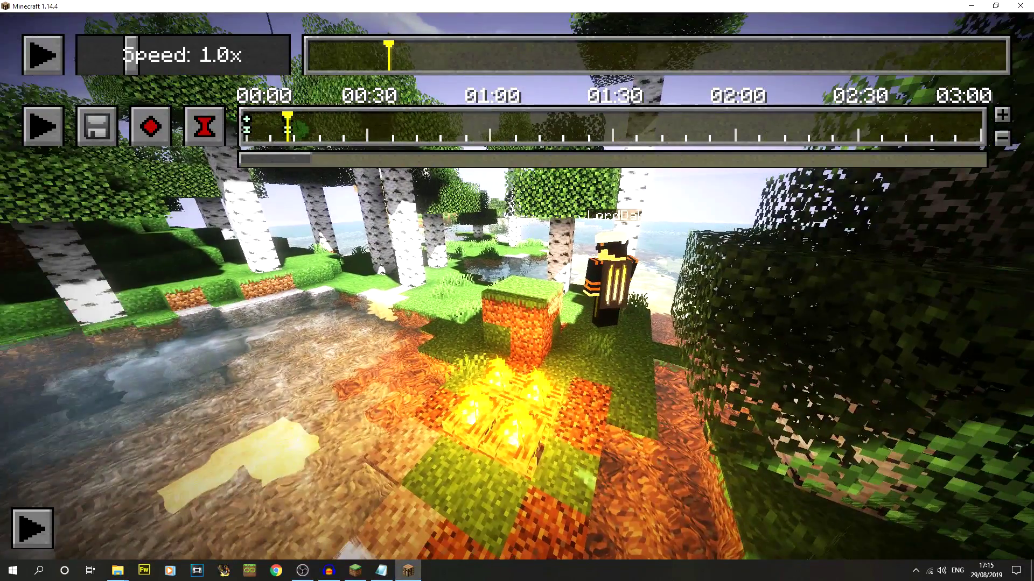
# Step: Go from shaderpacks up to .minecraft, open replay_videos, and select the rendered mp4 files
pyautogui.moveTo(121, 571)
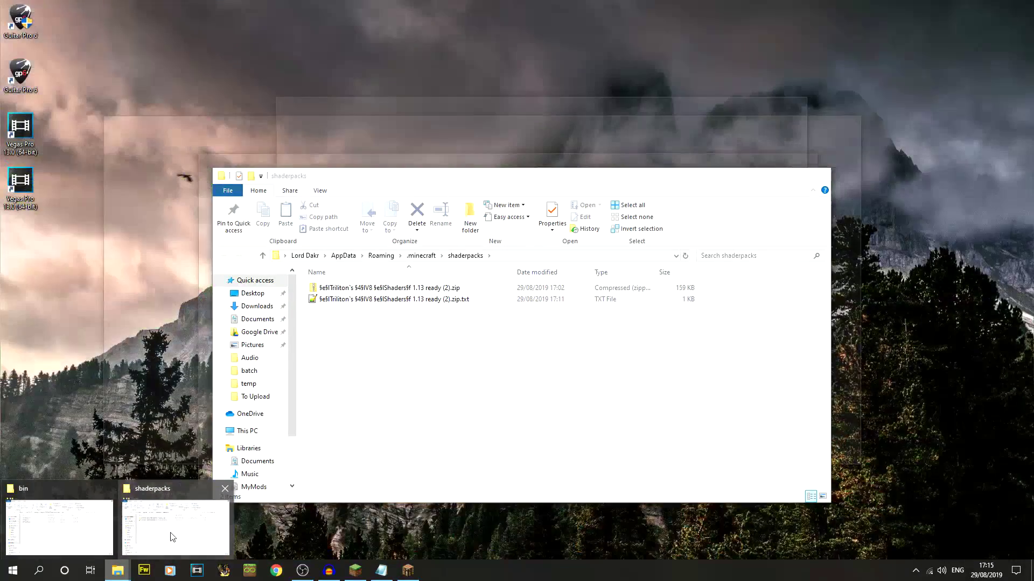
pyautogui.click(226, 531)
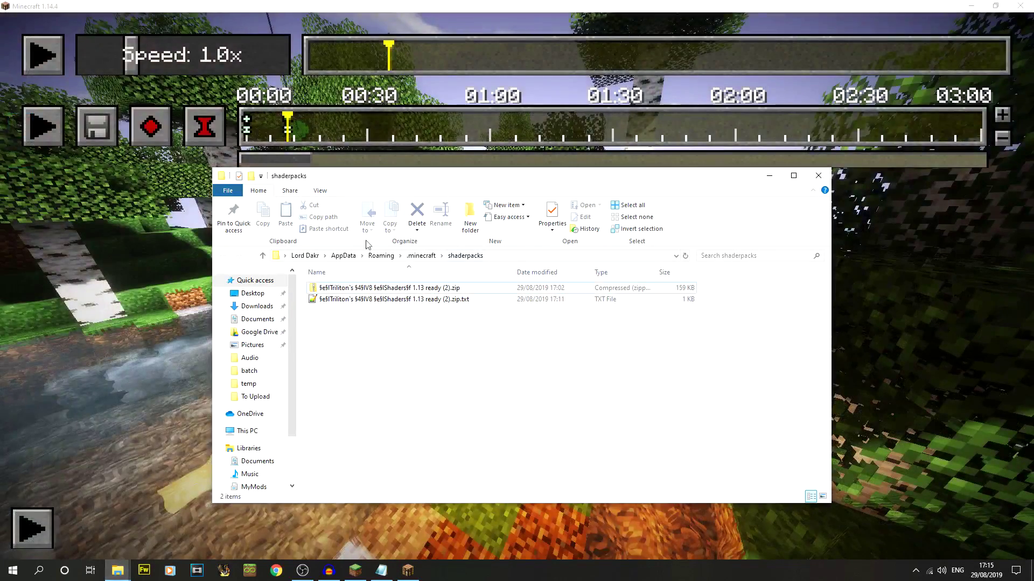
pyautogui.click(420, 255)
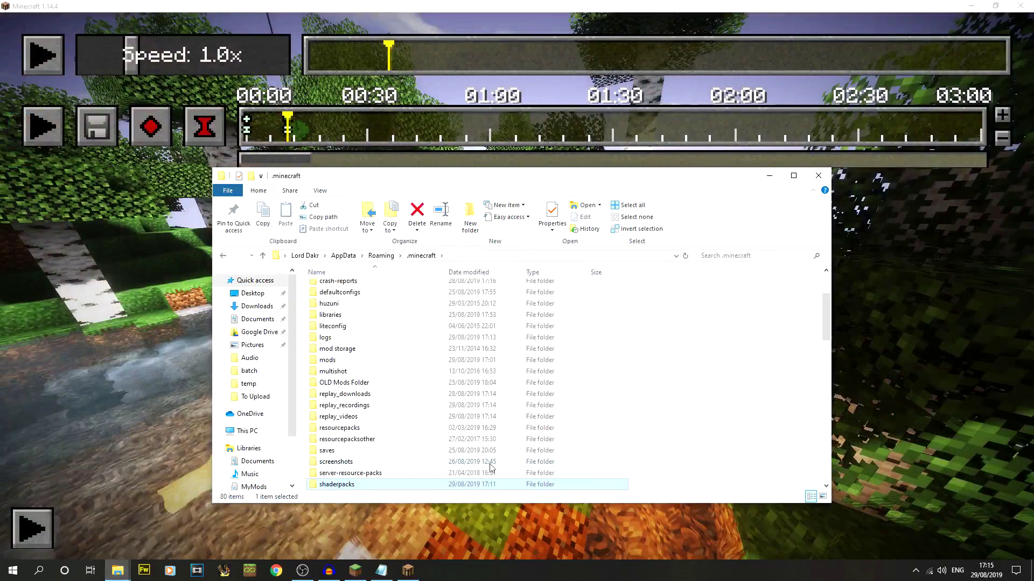
pyautogui.doubleClick(349, 419)
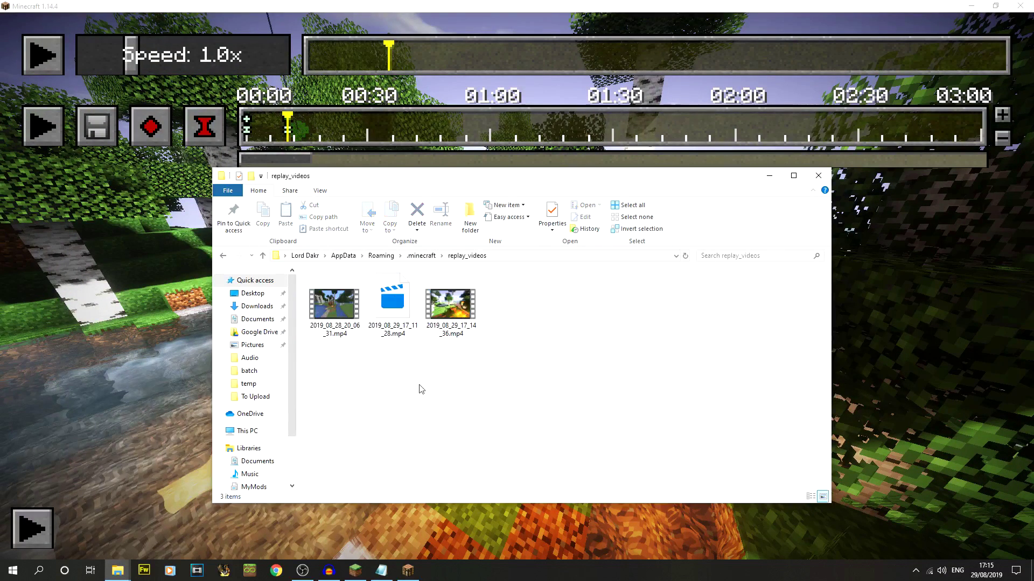
pyautogui.moveTo(422, 389); pyautogui.dragTo(339, 303)
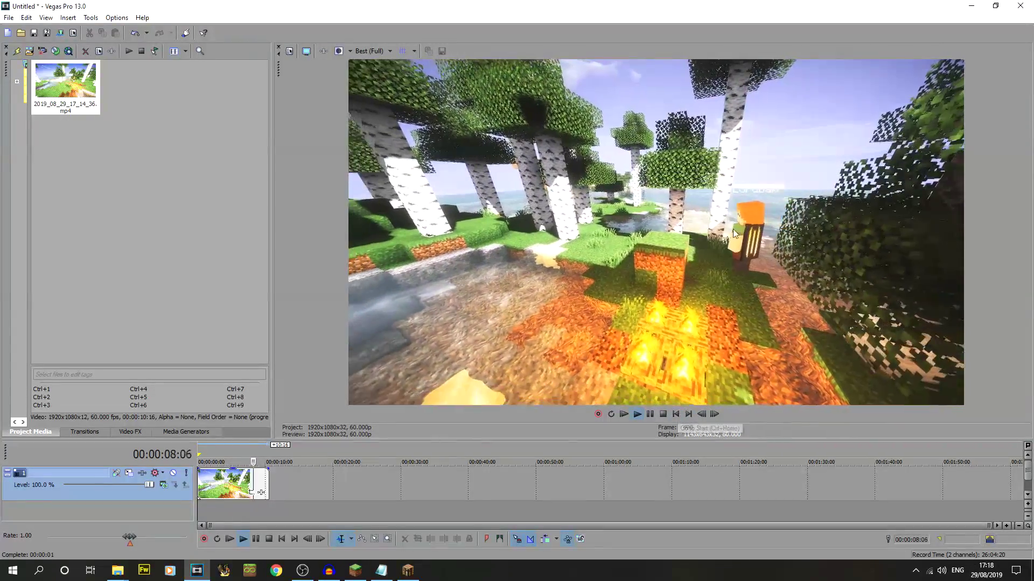
pyautogui.click(676, 414)
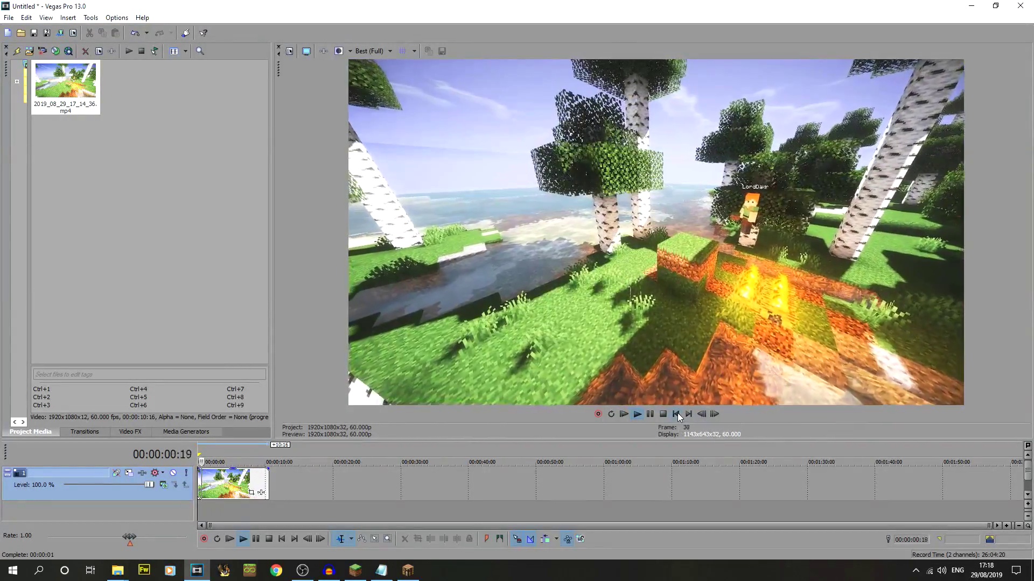